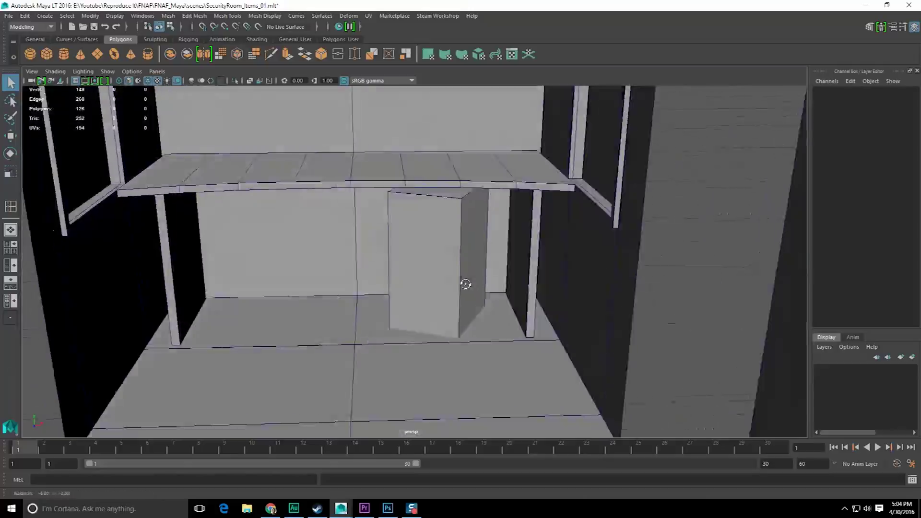
# Step: Switch to Premiere Pro to examine the desk items in the game footage and return to the Maya scene
pyautogui.click(370, 512)
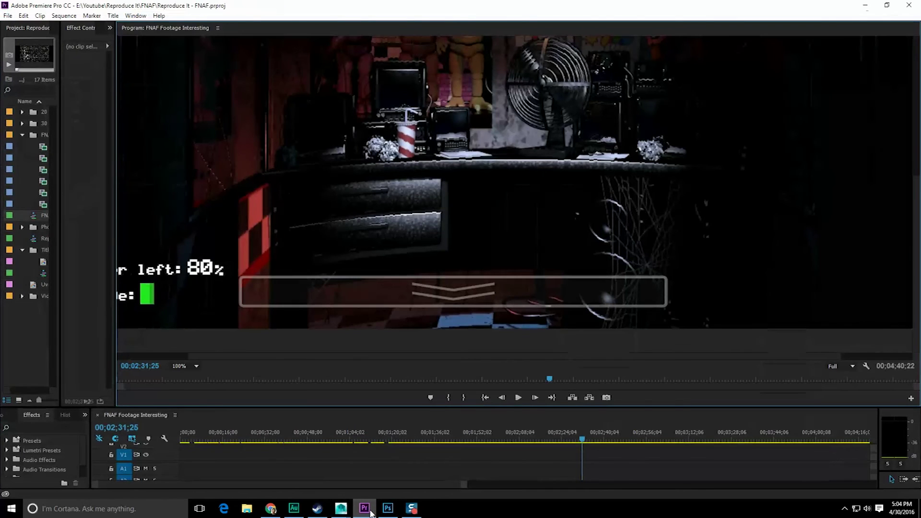
pyautogui.press('Left')
pyautogui.press('Left')
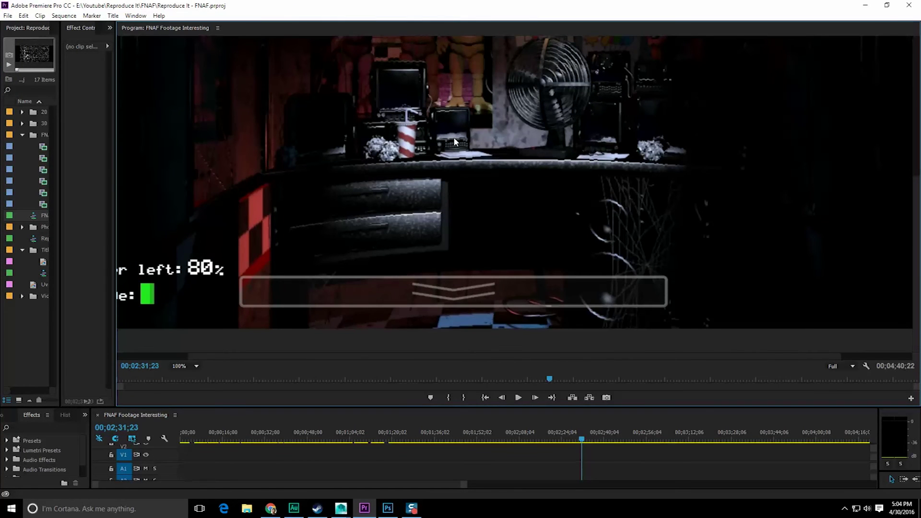
pyautogui.click(868, 8)
# Step: Add a polygon cube and snap its pivot to the centre of its base
pyautogui.keyDown('alt'); pyautogui.moveTo(403, 211); pyautogui.dragTo(441, 231); pyautogui.keyUp('alt')
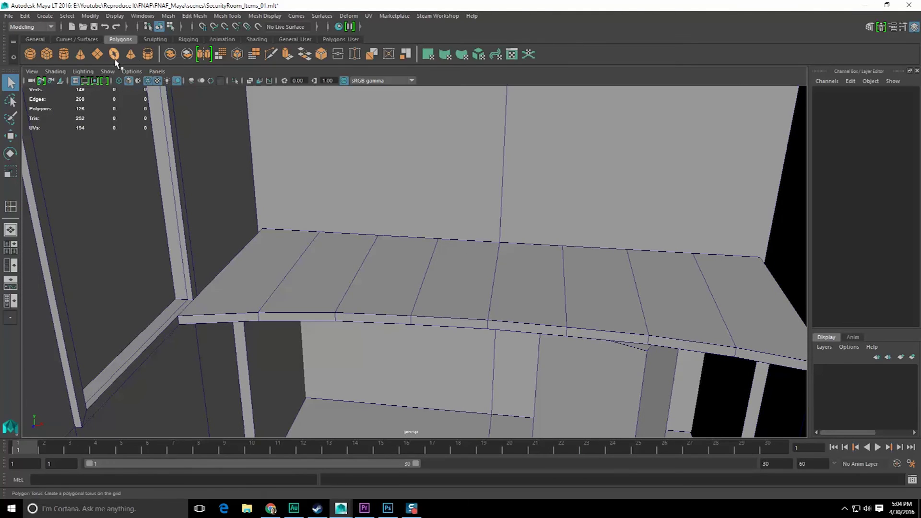
pyautogui.click(46, 56)
pyautogui.scroll(-6, 304, 251)
pyautogui.keyDown('alt'); pyautogui.moveTo(403, 310); pyautogui.dragTo(392, 269, button='middle'); pyautogui.keyUp('alt')
pyautogui.press('w')
pyautogui.moveTo(392, 269)
pyautogui.keyDown('alt'); pyautogui.mouseDown()
pyautogui.moveTo(415, 343)
pyautogui.moveTo(425, 271)
pyautogui.moveTo(396, 264)
pyautogui.mouseUp(); pyautogui.keyUp('alt')
pyautogui.press('d')
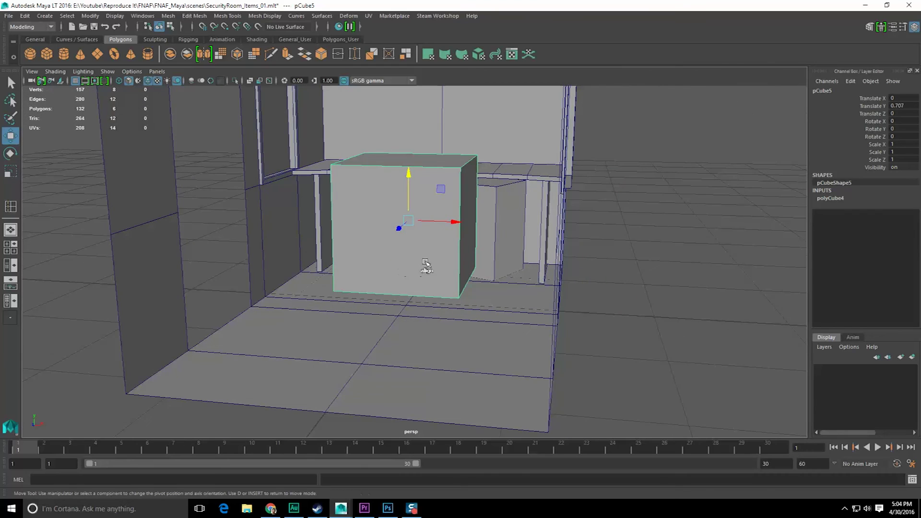
pyautogui.click(409, 174)
pyautogui.press('v')
pyautogui.moveTo(364, 269); pyautogui.dragTo(392, 273, button='middle')
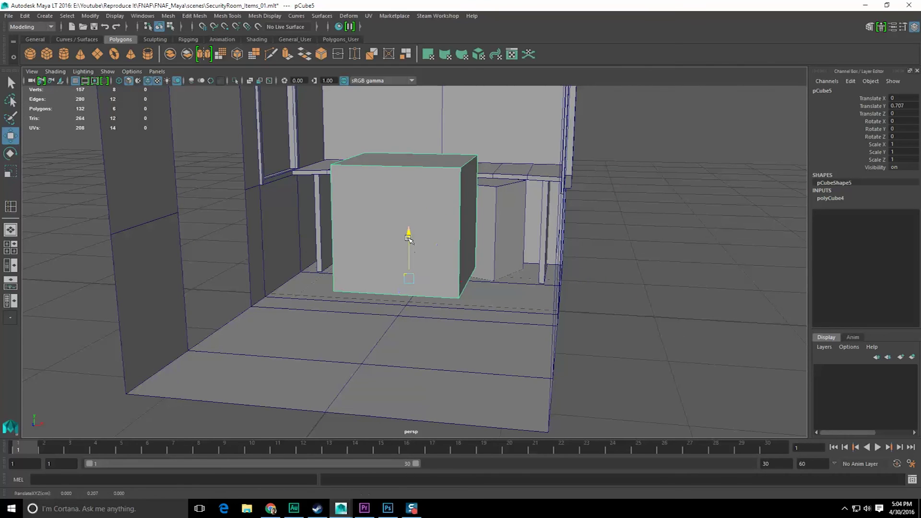
# Step: Raise the cube to desktop height at Translate Y 1.52 and scale it uniformly to about 0.342
pyautogui.keyDown('alt'); pyautogui.moveTo(377, 162); pyautogui.dragTo(401, 241, button='middle'); pyautogui.keyUp('alt')
pyautogui.keyDown('alt'); pyautogui.moveTo(401, 240); pyautogui.dragTo(415, 254); pyautogui.keyUp('alt')
pyautogui.press('v')
pyautogui.moveTo(435, 262); pyautogui.dragTo(429, 262, button='middle')
pyautogui.press('e')
pyautogui.press('r')
pyautogui.moveTo(437, 332); pyautogui.dragTo(337, 364)
# Step: Move the cube onto the desktop at about Translate X -0.534 and Z -1.203
pyautogui.press('w')
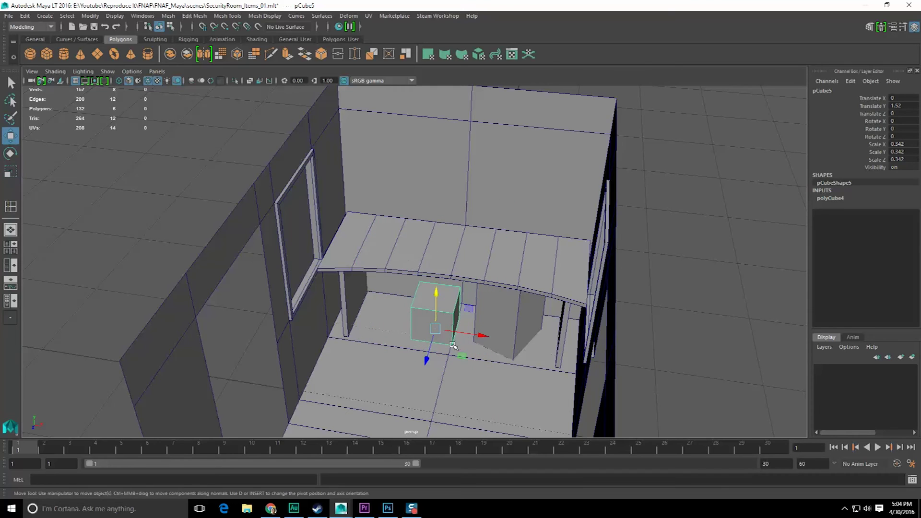
pyautogui.click(463, 356)
pyautogui.press('v')
pyautogui.moveTo(434, 273); pyautogui.dragTo(432, 275, button='middle')
pyautogui.scroll(4, 432, 275)
pyautogui.keyDown('alt'); pyautogui.moveTo(432, 276); pyautogui.dragTo(422, 257); pyautogui.keyUp('alt')
# Step: Switch to Premiere Pro to compare the monitor's proportions with the footage, and return to Maya
pyautogui.click(366, 510)
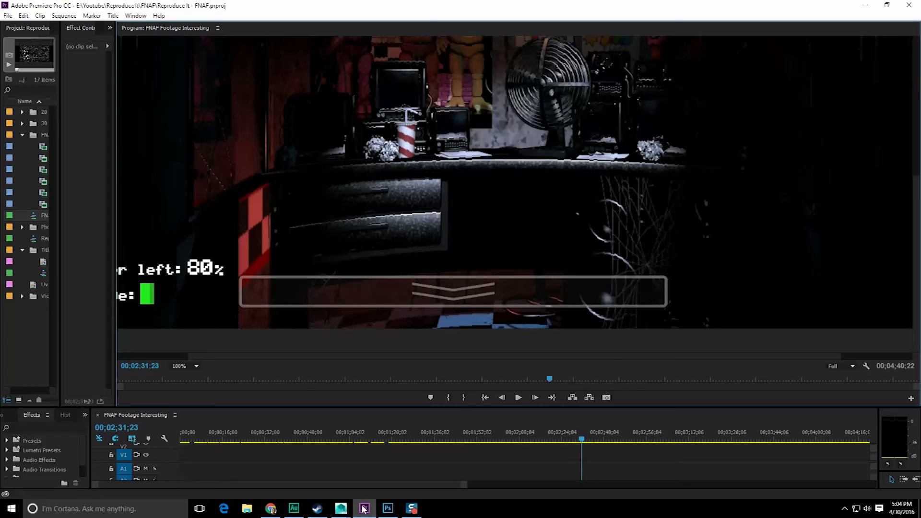
pyautogui.click(389, 509)
pyautogui.click(364, 509)
pyautogui.click(341, 509)
# Step: Make the cube on the desk taller by raising its top at component level, leaving its object scale as is
pyautogui.press('w')
pyautogui.press('r')
pyautogui.click(393, 222)
pyautogui.keyDown('alt'); pyautogui.moveTo(407, 227); pyautogui.dragTo(451, 267); pyautogui.keyUp('alt')
pyautogui.press('F8')
pyautogui.press('F8')
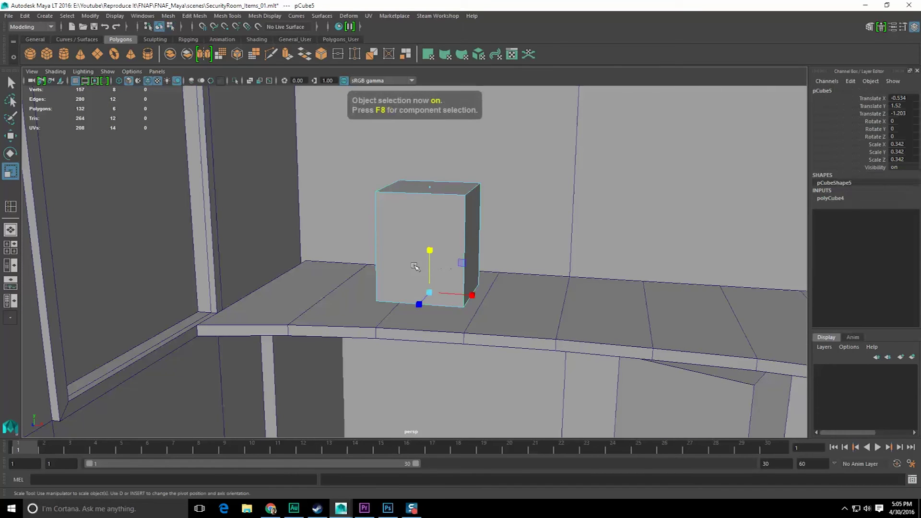
# Step: Check the front of the monitors in the Premiere Pro footage and return to Maya
pyautogui.click(363, 509)
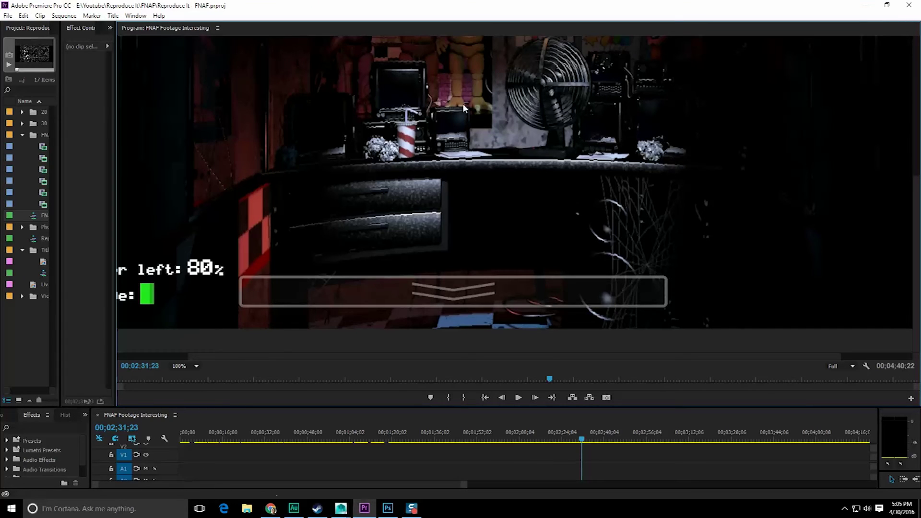
pyautogui.click(342, 508)
pyautogui.click(392, 471)
pyautogui.keyDown('alt'); pyautogui.moveTo(398, 116); pyautogui.dragTo(401, 261); pyautogui.keyUp('alt')
pyautogui.keyDown('shift'); pyautogui.moveTo(414, 267); pyautogui.dragTo(379, 274, button='right'); pyautogui.keyUp('shift')
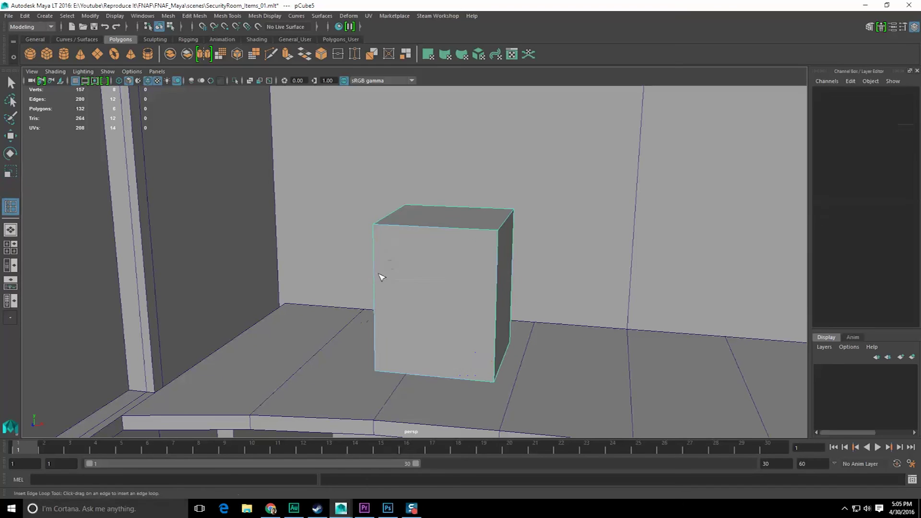
pyautogui.moveTo(376, 316); pyautogui.dragTo(383, 348)
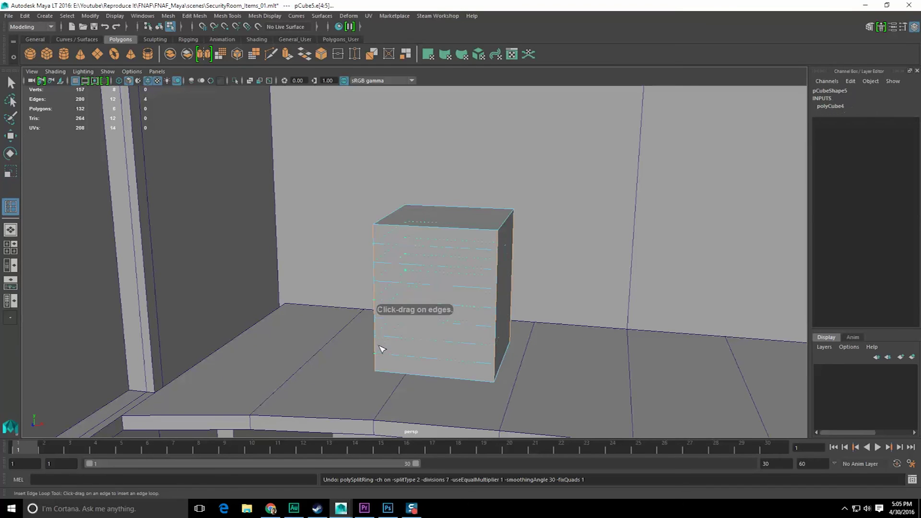
pyautogui.press('F8')
pyautogui.press('q')
pyautogui.click(418, 304)
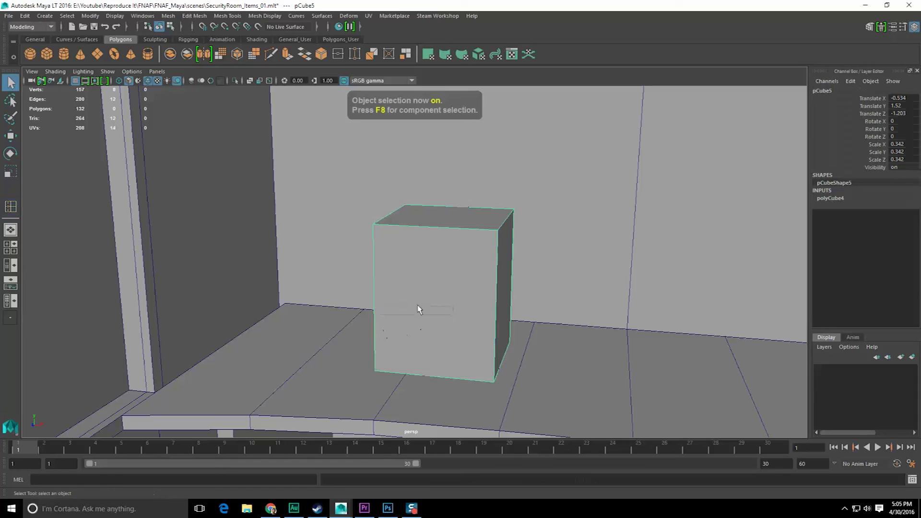
# Step: Insert a single edge loop near the cube's base, with the Insert Edge Loop tool set to relative distance from edge
pyautogui.keyDown('shift'); pyautogui.rightClick(421, 283); pyautogui.keyUp('shift')
pyautogui.keyDown('shift'); pyautogui.moveTo(421, 287); pyautogui.dragTo(396, 296, button='right'); pyautogui.keyUp('shift')
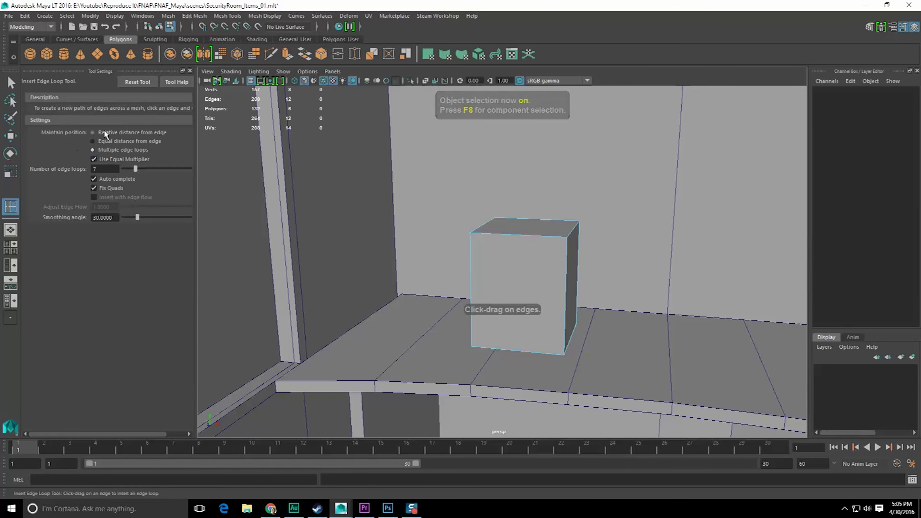
pyautogui.moveTo(475, 335); pyautogui.dragTo(476, 331)
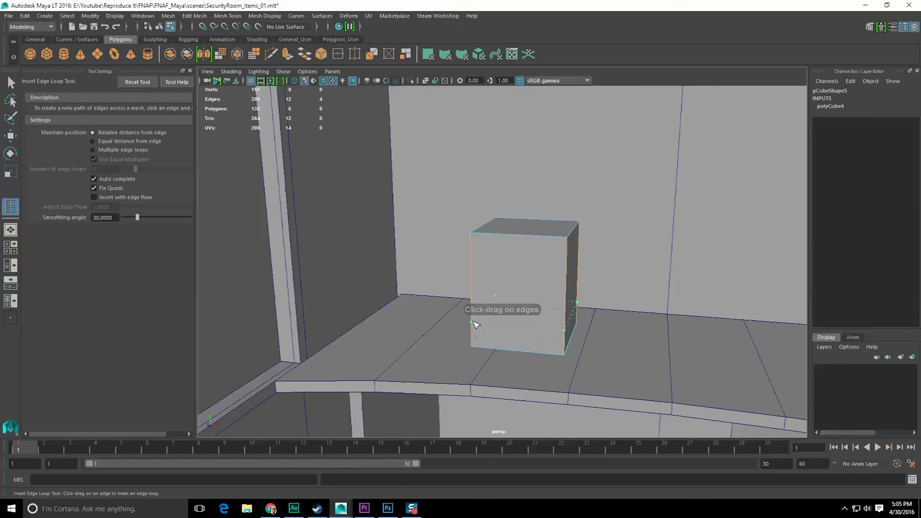
pyautogui.click(476, 325)
pyautogui.press('q')
pyautogui.press('f')
# Step: Extrude the large upper front face of the cube and scale it inward to about 0.833 as a screen border
pyautogui.moveTo(505, 261); pyautogui.dragTo(510, 306, button='right')
pyautogui.click(507, 273)
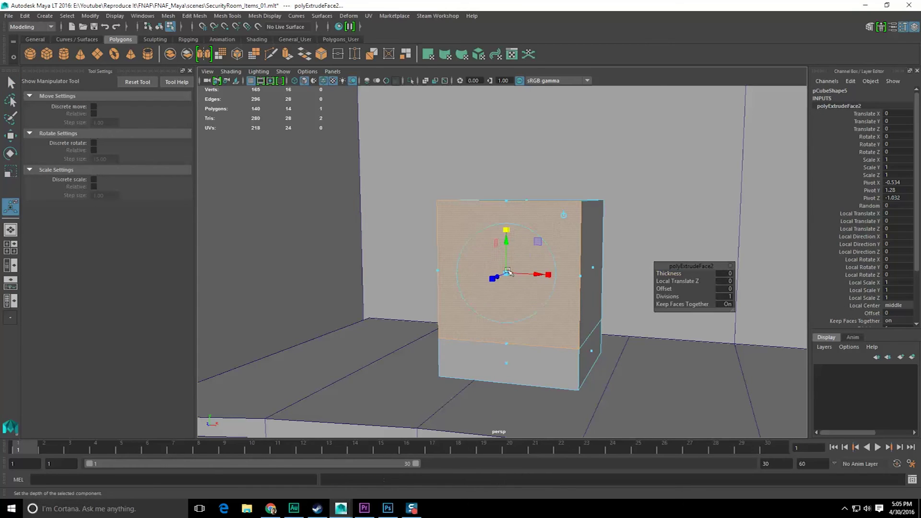
pyautogui.click(365, 509)
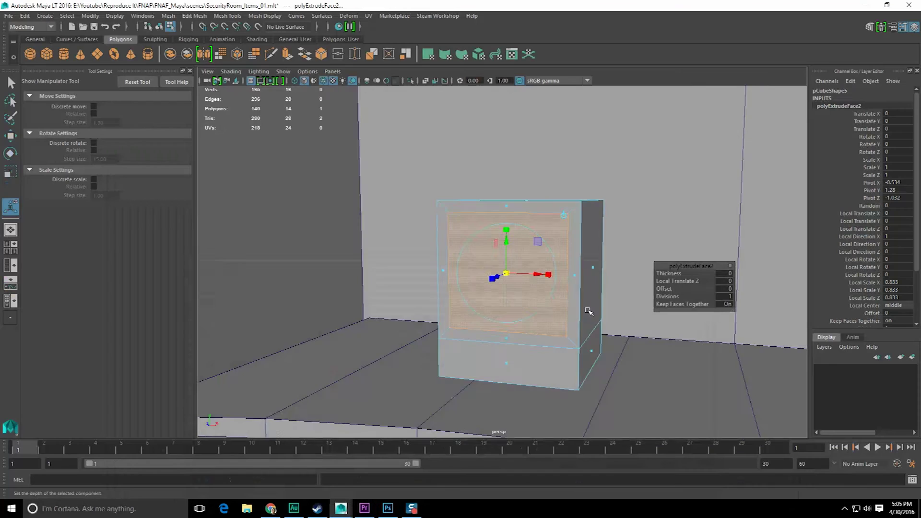
pyautogui.keyDown('alt'); pyautogui.moveTo(586, 312); pyautogui.dragTo(547, 318); pyautogui.keyUp('alt')
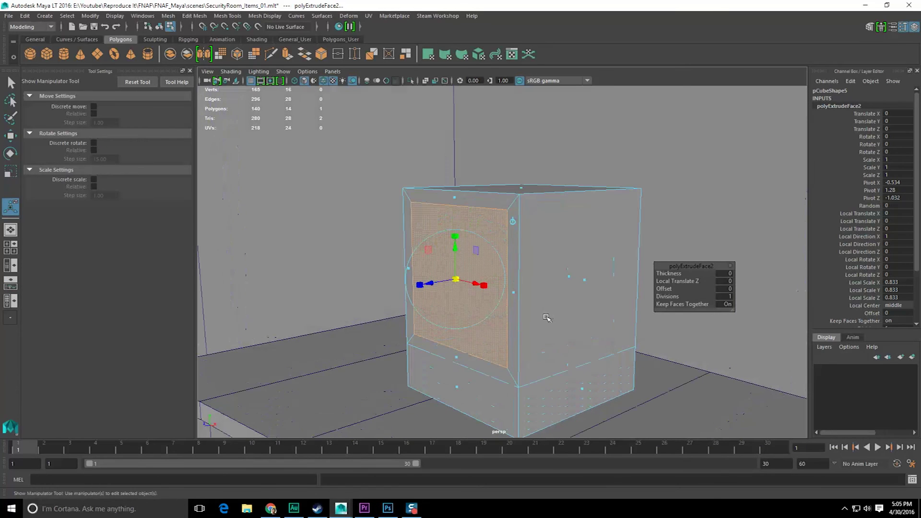
# Step: Extrude the inset front face again, scaled to about 0.933 and pushed inward about 0.013, to recess the screen
pyautogui.moveTo(428, 285); pyautogui.dragTo(506, 293)
pyautogui.press('q')
pyautogui.scroll(-3, 506, 292)
pyautogui.click(574, 173)
pyautogui.keyDown('alt'); pyautogui.moveTo(538, 234); pyautogui.dragTo(551, 238); pyautogui.keyUp('alt')
pyautogui.click(551, 238)
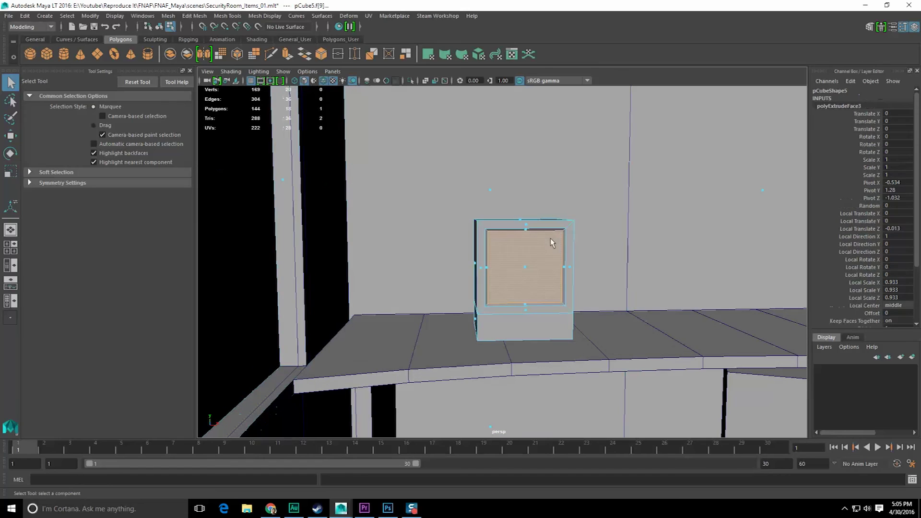
pyautogui.press('F8')
pyautogui.click(547, 233)
pyautogui.scroll(-4, 548, 233)
pyautogui.hotkey('alt', 'space')
pyautogui.keyDown('alt'); pyautogui.moveTo(554, 259); pyautogui.dragTo(553, 259, button='middle'); pyautogui.keyUp('alt')
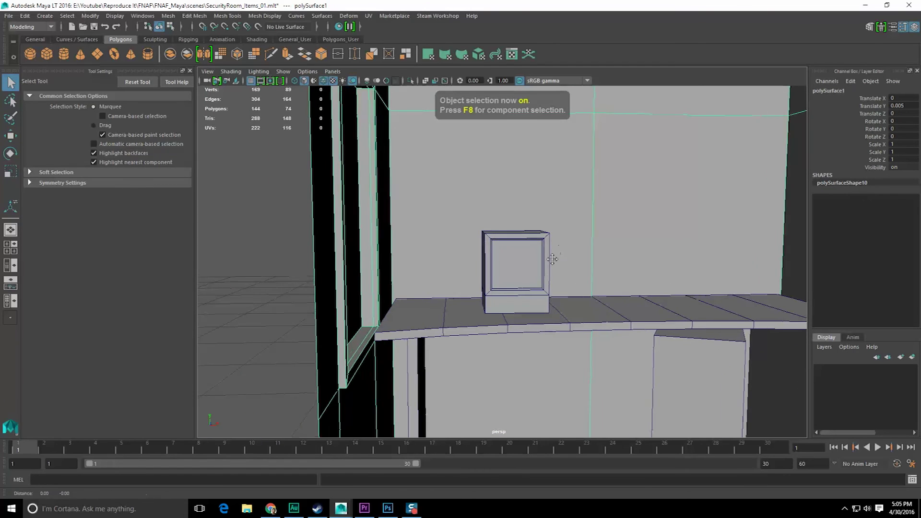
# Step: Switch to Premiere Pro to examine how the monitors are arranged on the desk, and return to Maya
pyautogui.click(365, 508)
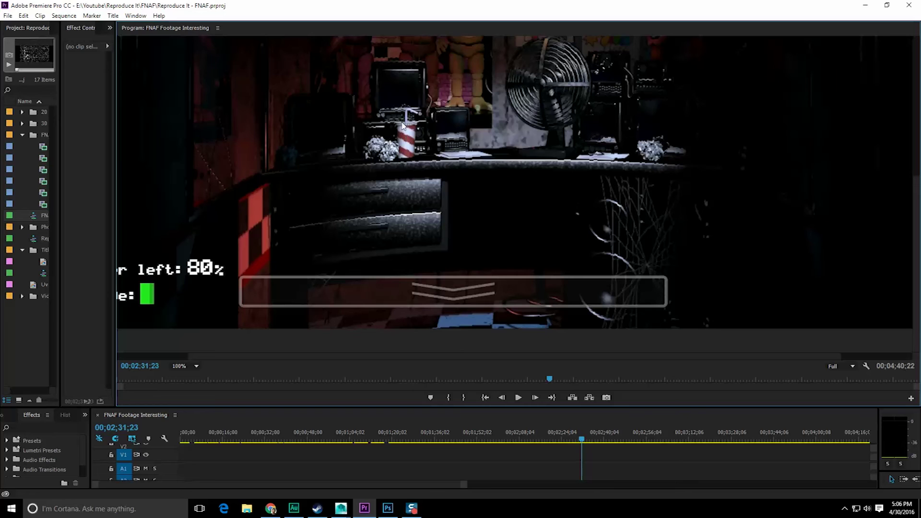
pyautogui.click(388, 509)
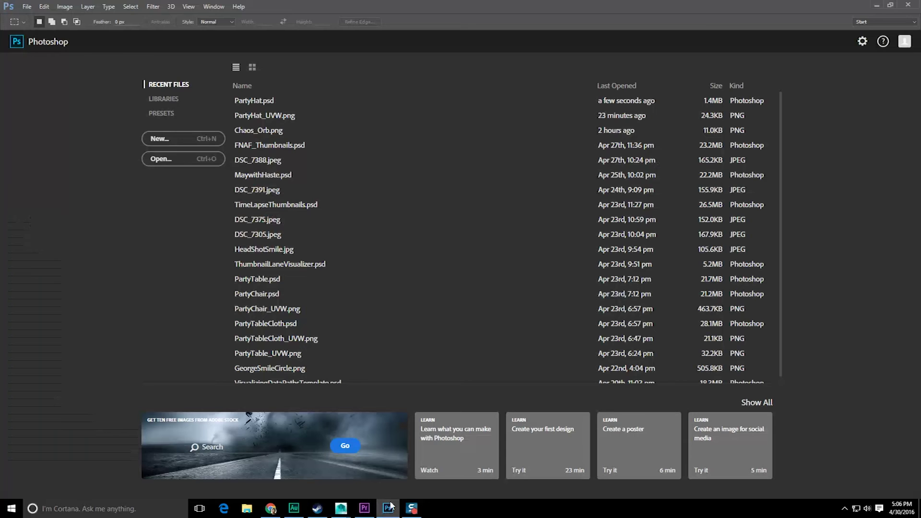
pyautogui.click(875, 6)
pyautogui.moveTo(340, 508)
pyautogui.click(393, 464)
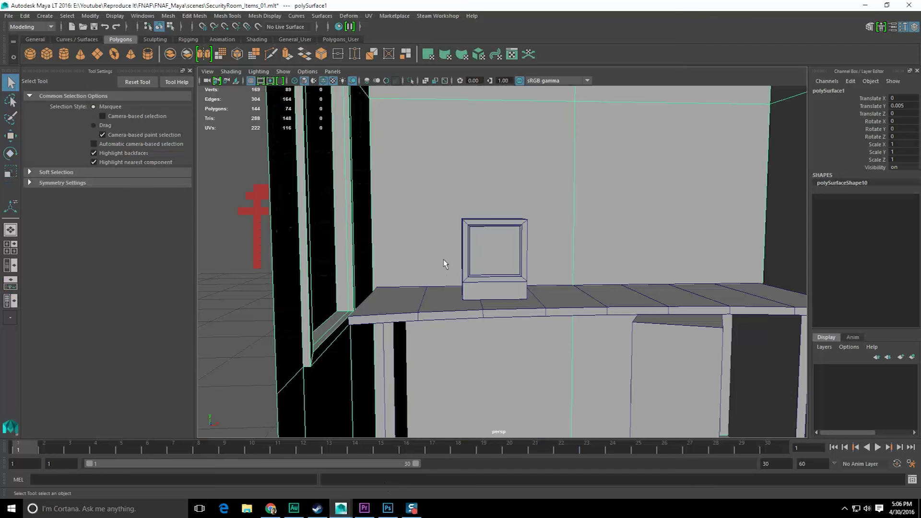
# Step: Duplicate the monitor twice, placing one copy at Translate X -0.971 and the other at X -0.059
pyautogui.scroll(2, 443, 255)
pyautogui.click(471, 254)
pyautogui.keyDown('alt'); pyautogui.moveTo(470, 254); pyautogui.dragTo(607, 283); pyautogui.keyUp('alt')
pyautogui.hotkey('ctrl', 'd')
pyautogui.press('w')
pyautogui.hotkey('ctrl', 'd')
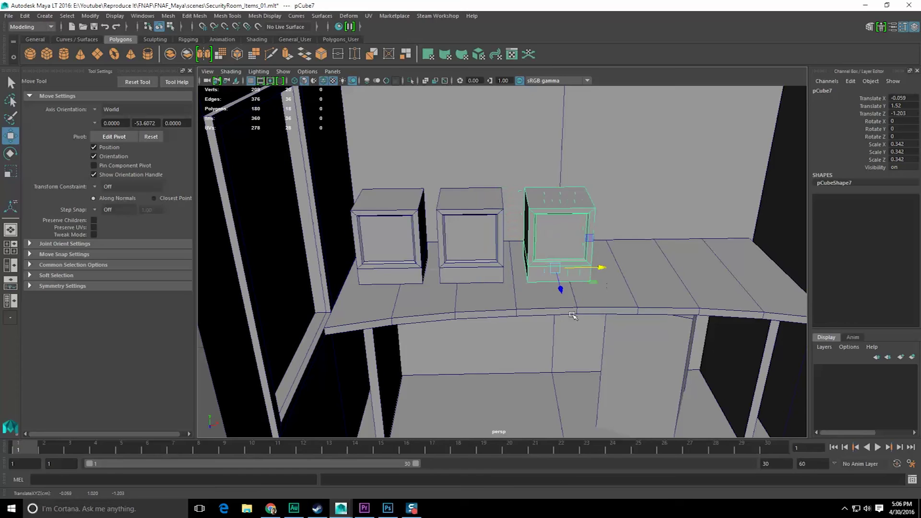
# Step: Shrink the right-hand monitor to a scale of about 0.229 and move it to about Translate X -0.162
pyautogui.click(366, 509)
pyautogui.click(367, 509)
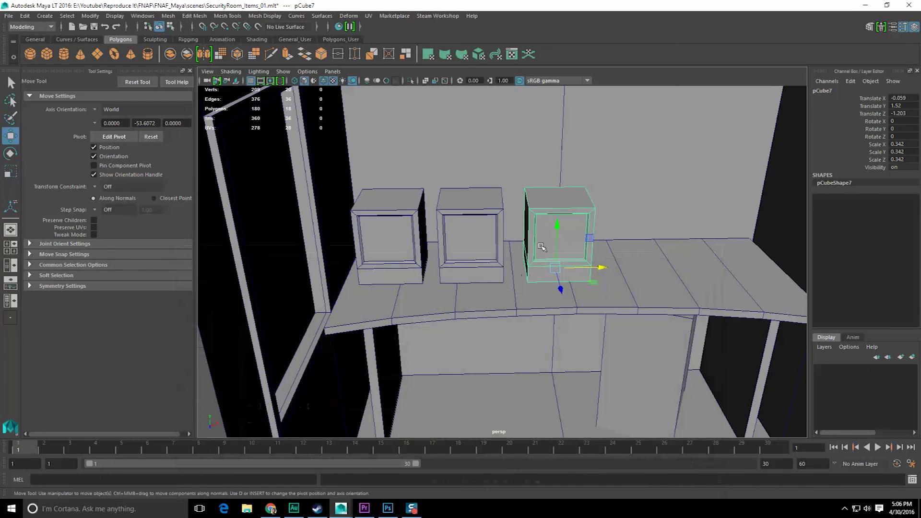
pyautogui.press('r')
pyautogui.moveTo(559, 278); pyautogui.dragTo(525, 281)
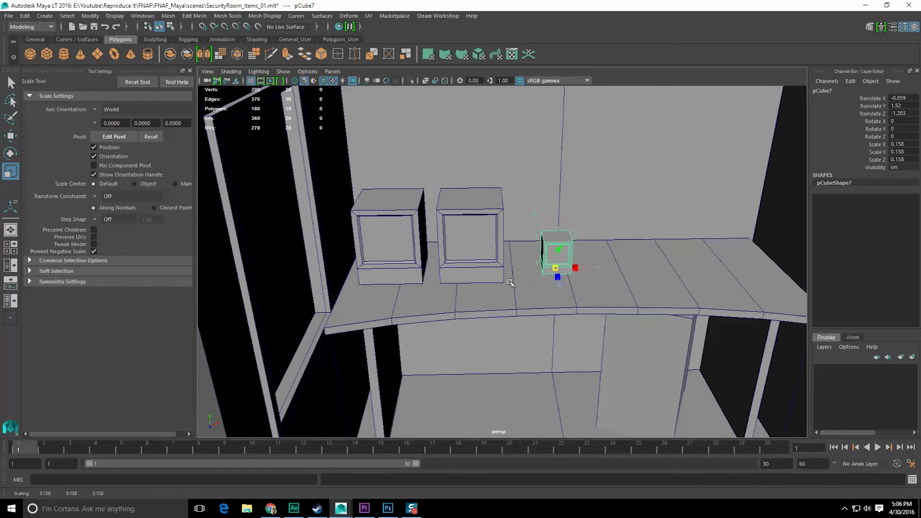
pyautogui.press('w')
pyautogui.moveTo(601, 268); pyautogui.dragTo(576, 268)
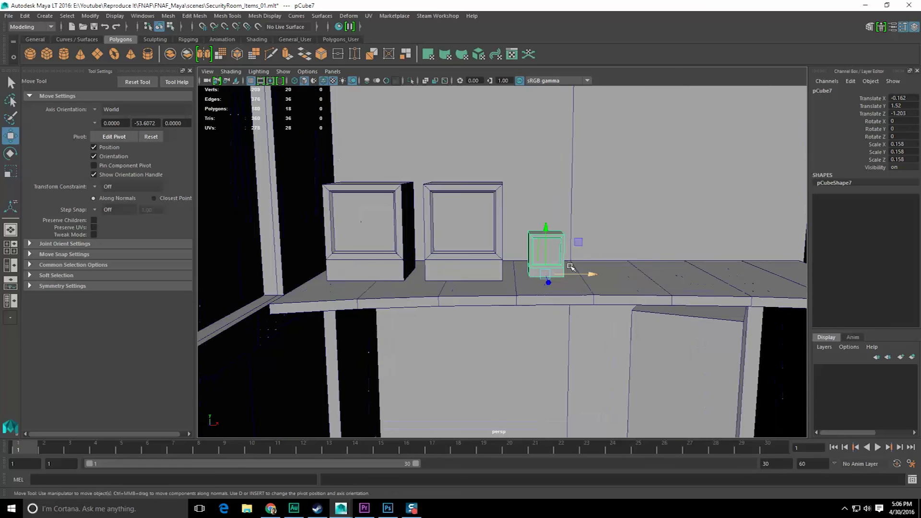
pyautogui.press('r')
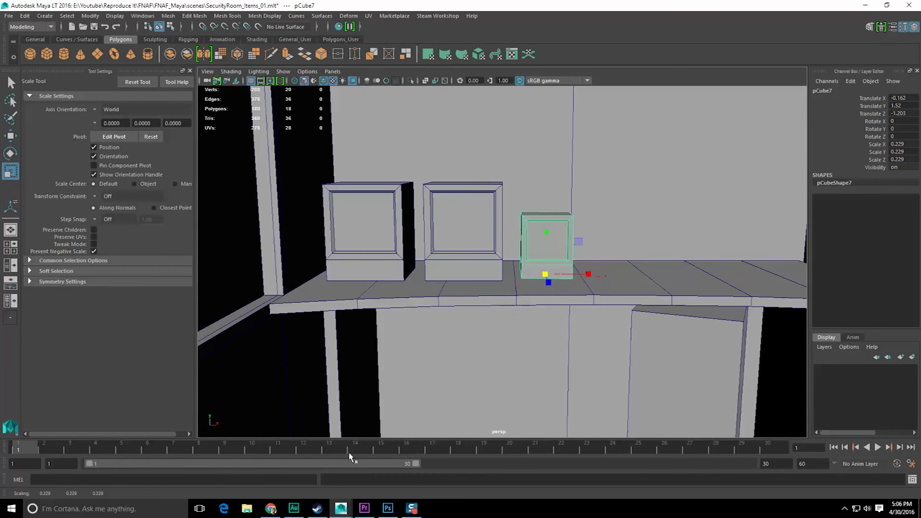
# Step: Check the monitor heights in the footage and raise the middle monitor to about Translate Y 1.732
pyautogui.click(365, 509)
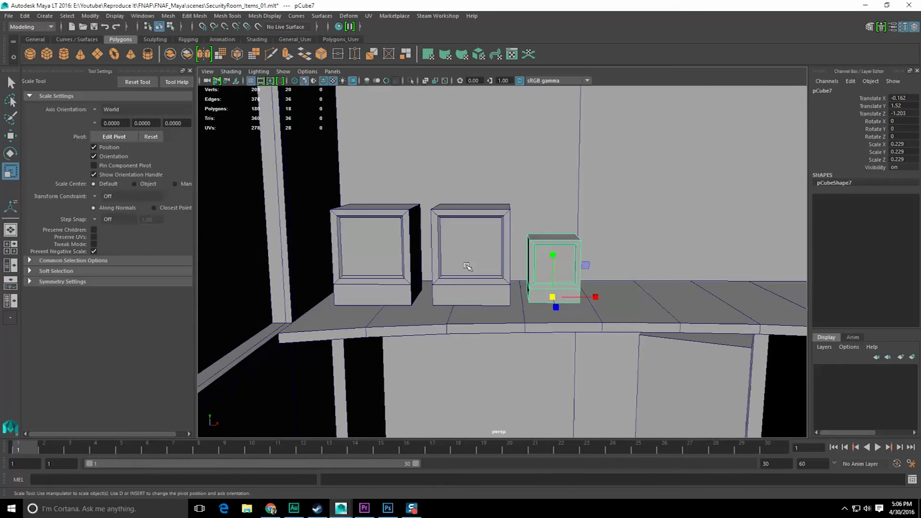
pyautogui.click(467, 256)
pyautogui.click(467, 256)
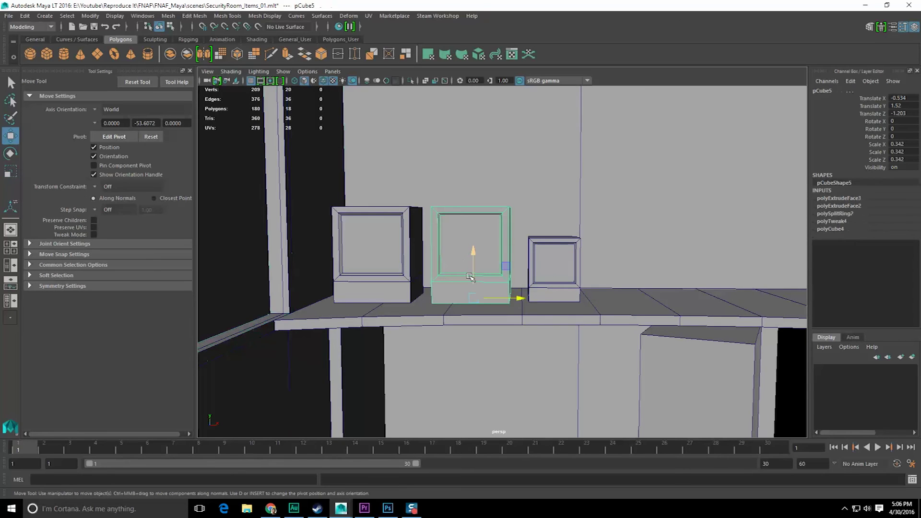
pyautogui.moveTo(473, 253); pyautogui.dragTo(474, 233)
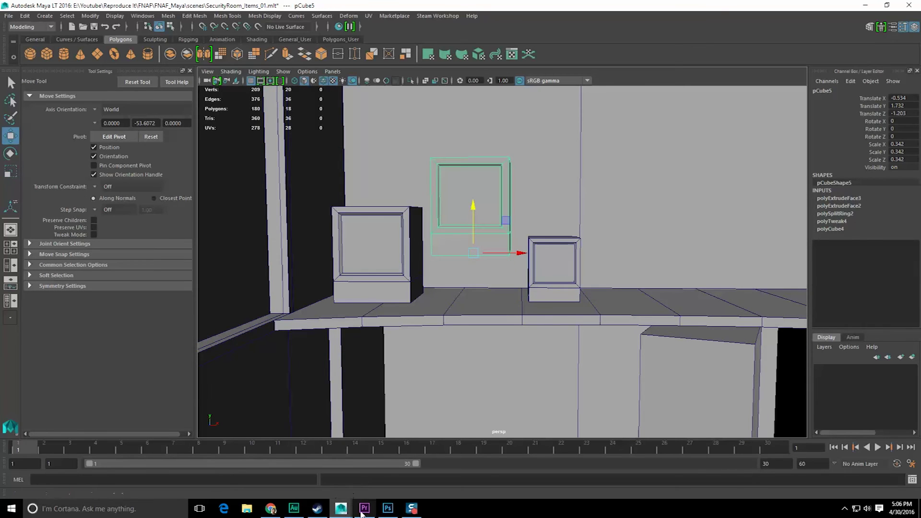
# Step: Compare with the footage, slightly enlarge the left monitor and scale the middle monitor down to about 0.322
pyautogui.click(364, 509)
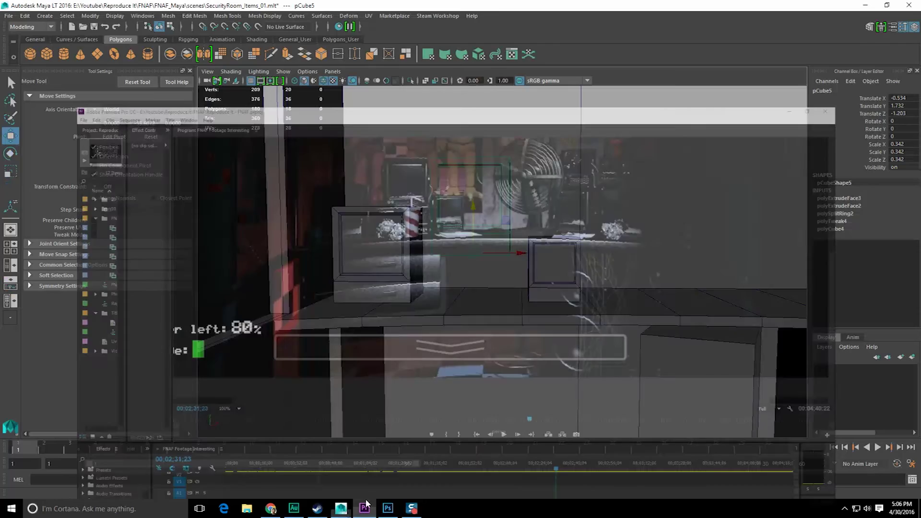
pyautogui.press('r')
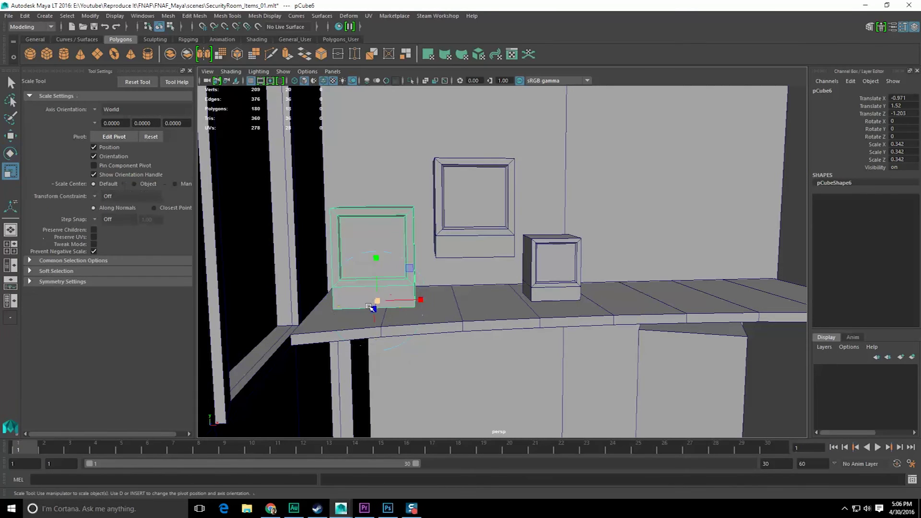
pyautogui.click(481, 215)
pyautogui.moveTo(472, 253); pyautogui.dragTo(470, 254)
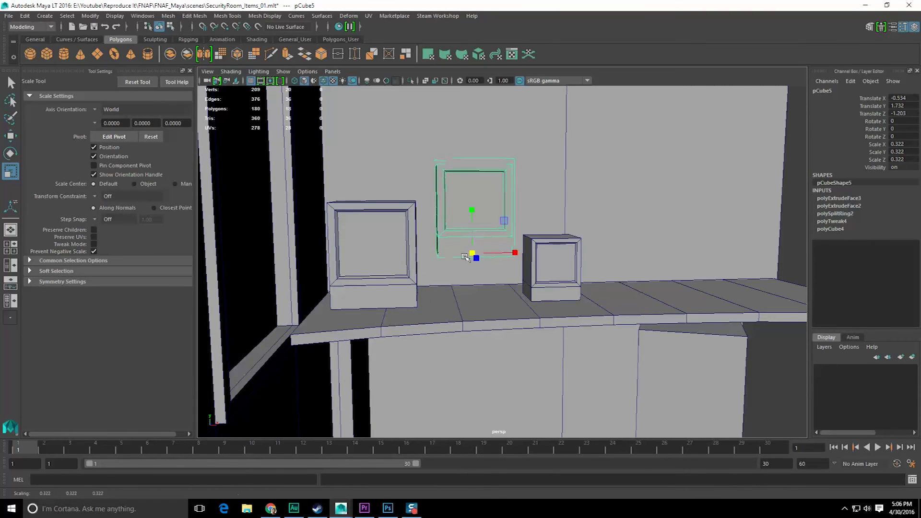
# Step: Lower the middle monitor above the desk to about Translate Y 1.688
pyautogui.press('q')
pyautogui.keyDown('alt'); pyautogui.moveTo(514, 209); pyautogui.dragTo(497, 232); pyautogui.keyUp('alt')
pyautogui.scroll(2, 475, 243)
pyautogui.keyDown('alt'); pyautogui.moveTo(475, 243); pyautogui.dragTo(458, 238, button='middle'); pyautogui.keyUp('alt')
pyautogui.keyDown('alt'); pyautogui.moveTo(458, 237); pyautogui.dragTo(458, 231); pyautogui.keyUp('alt')
pyautogui.press('w')
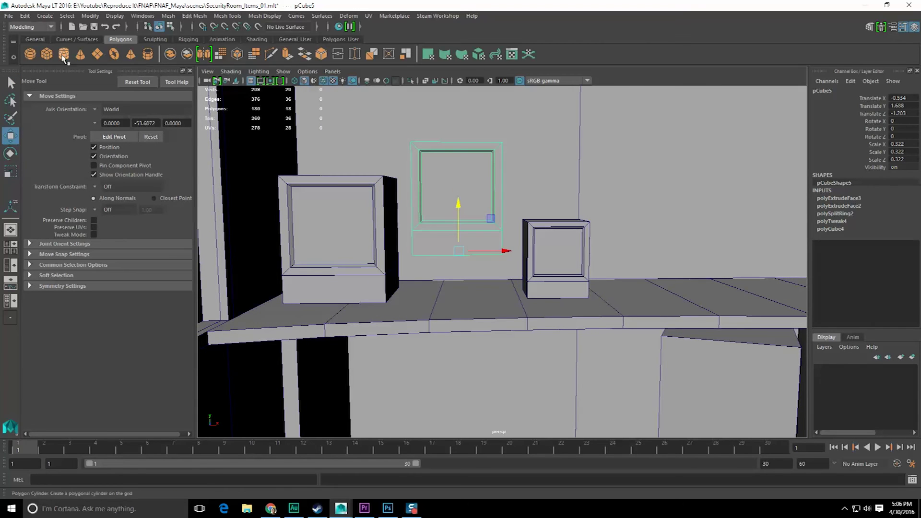
# Step: Create a polygon cube in front of the desk and raise it to about Translate Y 0.575
pyautogui.click(47, 54)
pyautogui.scroll(-8, 416, 292)
pyautogui.keyDown('alt'); pyautogui.moveTo(509, 256); pyautogui.dragTo(469, 279); pyautogui.keyUp('alt')
pyautogui.scroll(5, 480, 300)
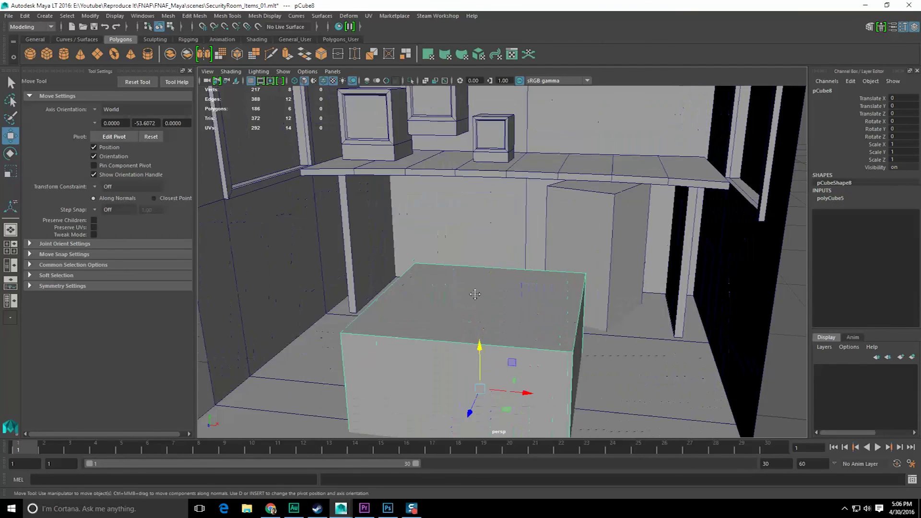
pyautogui.keyDown('alt'); pyautogui.moveTo(480, 300); pyautogui.dragTo(501, 265, button='middle'); pyautogui.keyUp('alt')
pyautogui.press('e')
pyautogui.press('r')
pyautogui.moveTo(500, 315); pyautogui.dragTo(503, 355)
pyautogui.press('w')
pyautogui.moveTo(502, 318)
pyautogui.mouseDown()
pyautogui.moveTo(515, 202)
pyautogui.moveTo(499, 312)
pyautogui.mouseUp()
# Step: Snap the new cube's pivot to its base and raise the cube to desk height, about Translate Y 1.194
pyautogui.press('d')
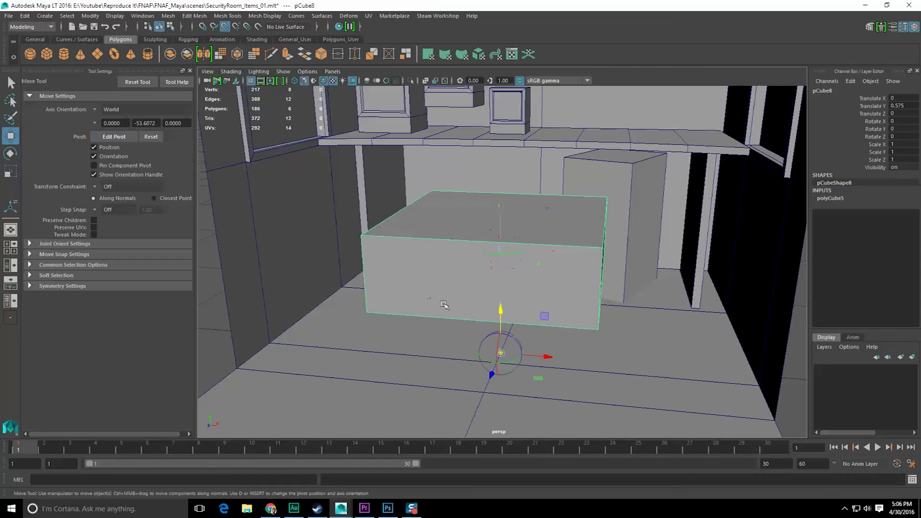
pyautogui.press('d')
pyautogui.press('v')
pyautogui.middleClick(434, 248)
pyautogui.keyDown('alt'); pyautogui.moveTo(446, 211); pyautogui.dragTo(467, 260, button='middle'); pyautogui.keyUp('alt')
pyautogui.moveTo(454, 250); pyautogui.dragTo(455, 252)
pyautogui.moveTo(454, 174); pyautogui.dragTo(451, 186)
# Step: Center the pivot of the new cube
pyautogui.keyDown('alt'); pyautogui.moveTo(451, 186); pyautogui.dragTo(448, 216, button='middle'); pyautogui.keyUp('alt')
pyautogui.keyDown('alt'); pyautogui.moveTo(448, 216); pyautogui.dragTo(446, 229, button='right'); pyautogui.keyUp('alt')
pyautogui.keyDown('alt'); pyautogui.moveTo(446, 229); pyautogui.dragTo(463, 265); pyautogui.keyUp('alt')
pyautogui.press('e')
pyautogui.press('r')
pyautogui.keyDown('alt'); pyautogui.moveTo(463, 266); pyautogui.dragTo(461, 255, button='right'); pyautogui.keyUp('alt')
pyautogui.keyDown('alt'); pyautogui.moveTo(461, 254); pyautogui.dragTo(464, 240); pyautogui.keyUp('alt')
pyautogui.press('space')
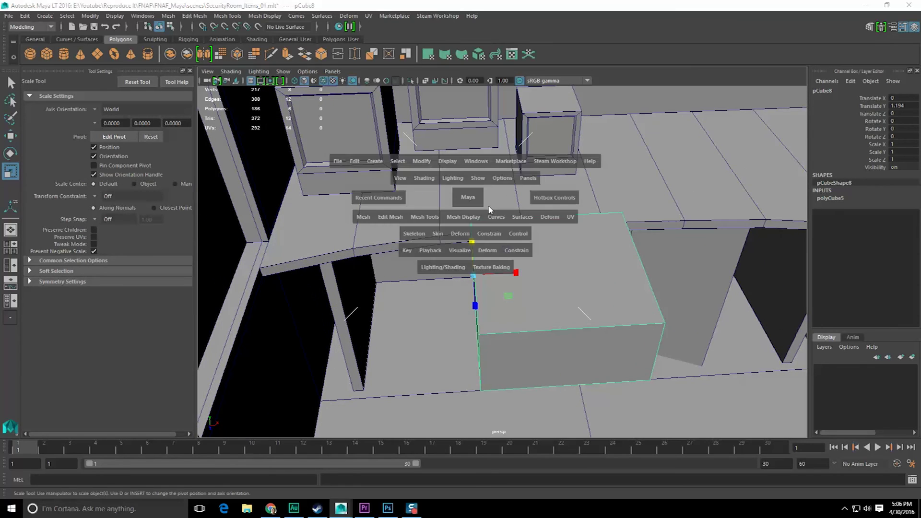
pyautogui.click(423, 162)
pyautogui.click(440, 233)
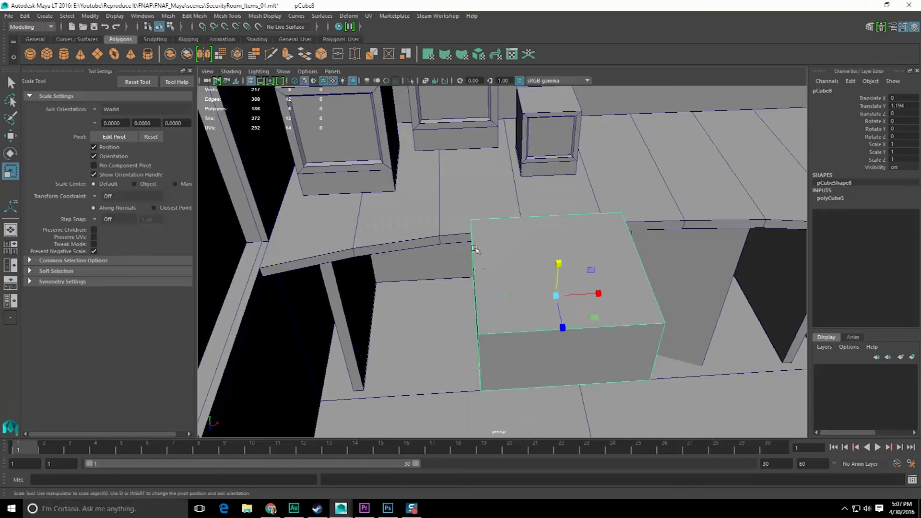
# Step: Place the cube's pivot at its base and move it under the middle monitor, about Translate X -0.269, Z -0.912
pyautogui.keyDown('alt'); pyautogui.moveTo(491, 238); pyautogui.dragTo(465, 249, button='middle'); pyautogui.keyUp('alt')
pyautogui.scroll(-3, 464, 250)
pyautogui.press('w')
pyautogui.keyDown('alt'); pyautogui.moveTo(466, 250); pyautogui.dragTo(462, 224); pyautogui.keyUp('alt')
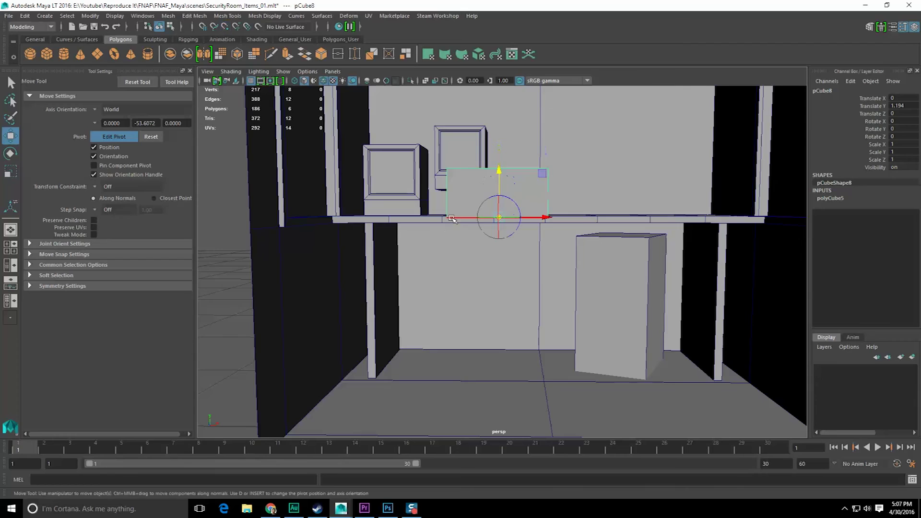
pyautogui.keyDown('alt'); pyautogui.moveTo(481, 194); pyautogui.dragTo(484, 241); pyautogui.keyUp('alt')
pyautogui.click(497, 257)
pyautogui.press('v')
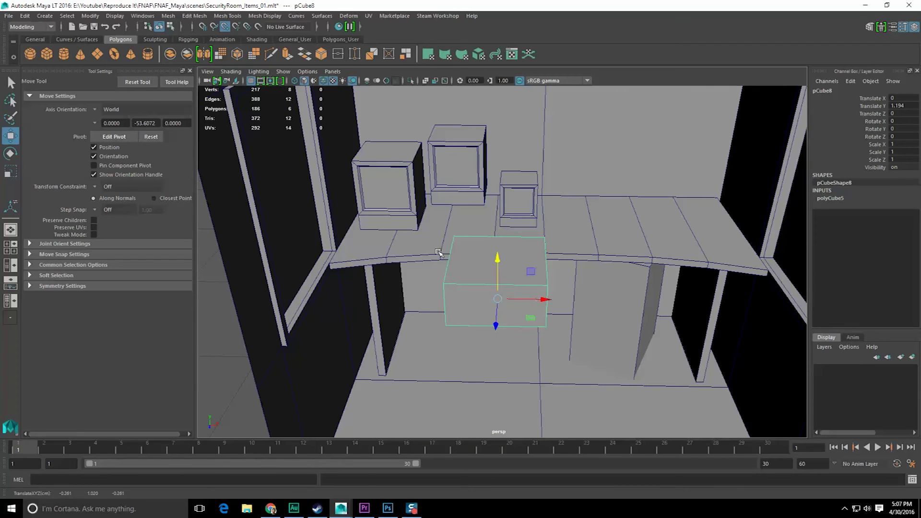
pyautogui.moveTo(530, 317); pyautogui.dragTo(482, 236)
# Step: Check the footage, select the box's top face and lower it toward the desk
pyautogui.click(366, 510)
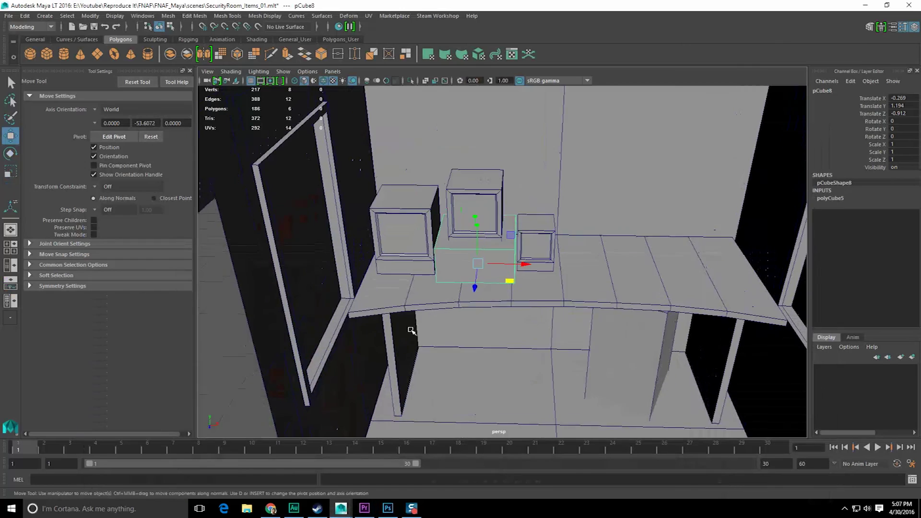
pyautogui.keyDown('alt'); pyautogui.moveTo(412, 330); pyautogui.dragTo(411, 313); pyautogui.keyUp('alt')
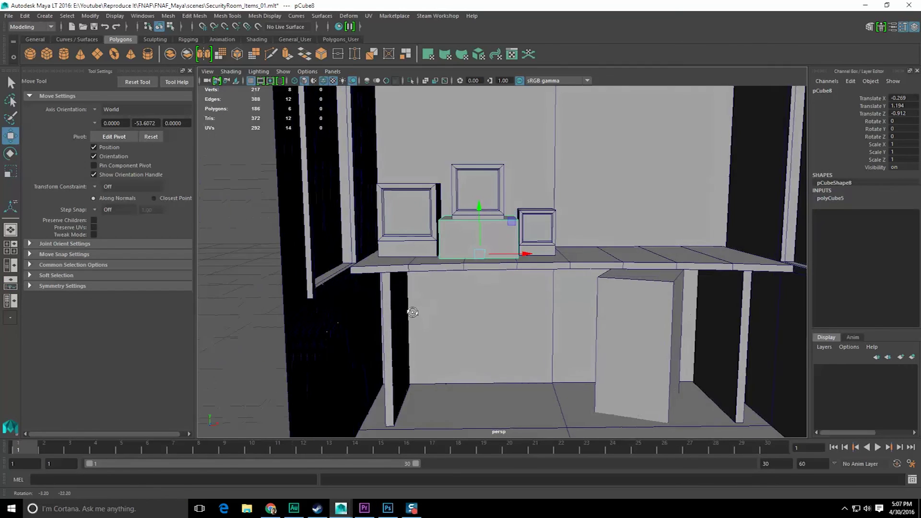
pyautogui.scroll(2, 419, 314)
pyautogui.scroll(3, 418, 315)
pyautogui.keyDown('alt'); pyautogui.moveTo(534, 323); pyautogui.dragTo(485, 343); pyautogui.keyUp('alt')
pyautogui.scroll(3, 541, 268)
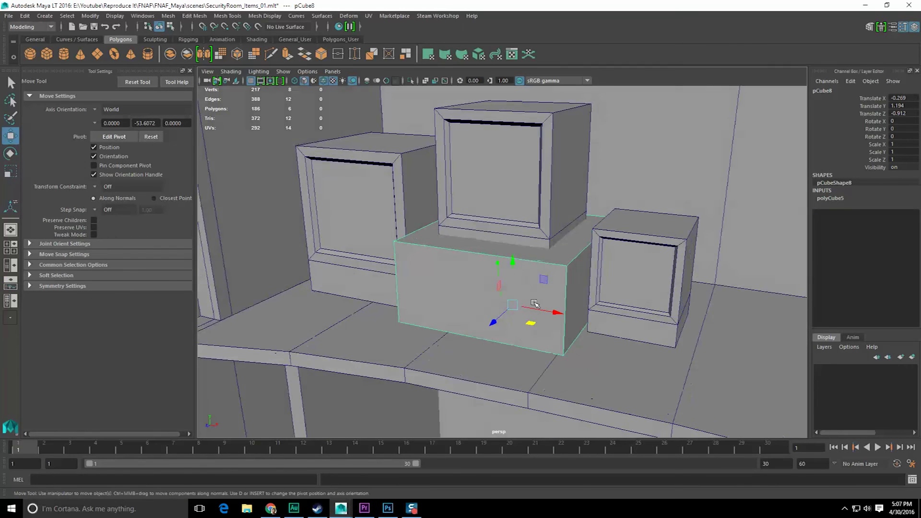
pyautogui.moveTo(539, 254); pyautogui.dragTo(499, 232, button='right')
pyautogui.moveTo(537, 247); pyautogui.dragTo(538, 247)
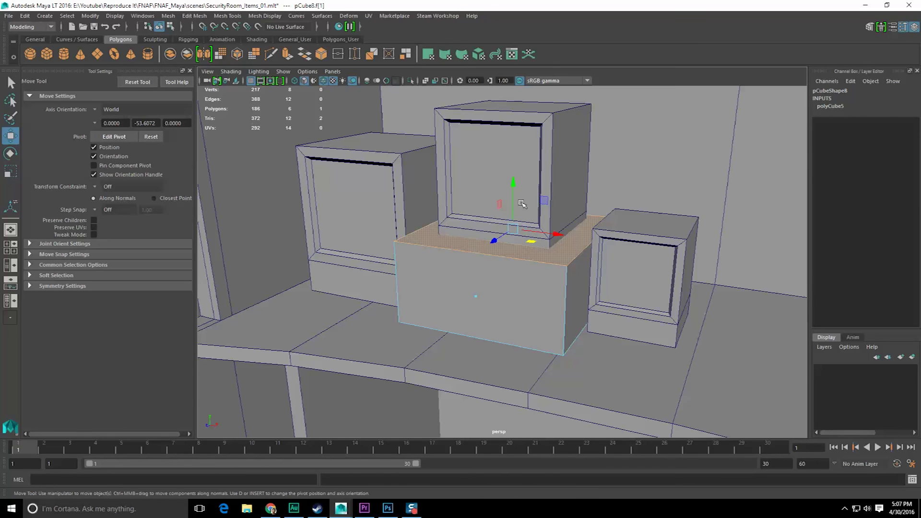
pyautogui.moveTo(514, 185); pyautogui.dragTo(514, 221)
pyautogui.press('v')
pyautogui.moveTo(549, 254); pyautogui.dragTo(547, 274, button='middle')
# Step: Compare the box with the footage and adjust its top face height near the middle monitor's base
pyautogui.scroll(2, 548, 284)
pyautogui.scroll(-4, 542, 290)
pyautogui.keyDown('alt'); pyautogui.moveTo(470, 322); pyautogui.dragTo(501, 310); pyautogui.keyUp('alt')
pyautogui.click(365, 508)
pyautogui.click(364, 510)
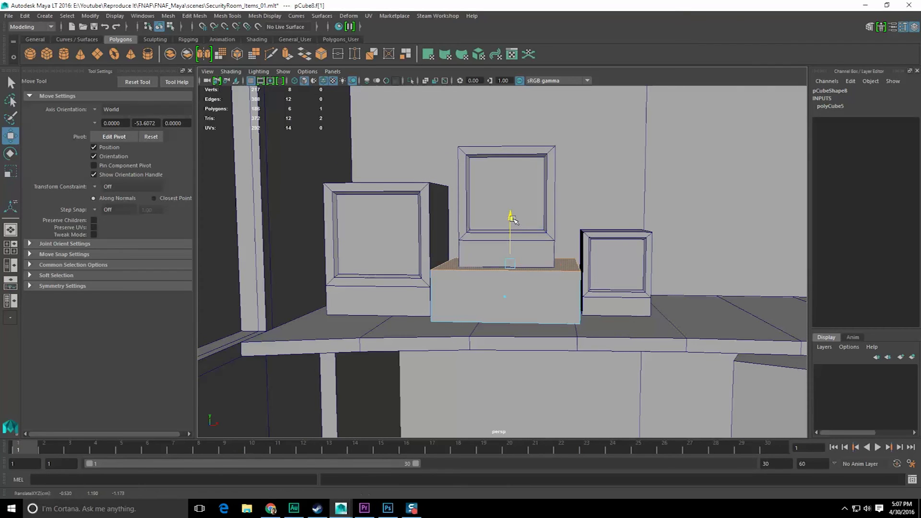
pyautogui.click(513, 183)
pyautogui.click(511, 225)
pyautogui.moveTo(462, 266); pyautogui.dragTo(441, 256, button='middle')
# Step: Seat the middle monitor on the box at about Translate Y 1.723 and shift the box to about Translate X -0.272
pyautogui.scroll(-4, 440, 261)
pyautogui.keyDown('alt'); pyautogui.moveTo(438, 281); pyautogui.dragTo(438, 274); pyautogui.keyUp('alt')
pyautogui.moveTo(494, 278)
pyautogui.keyDown('alt'); pyautogui.mouseDown()
pyautogui.moveTo(490, 294)
pyautogui.moveTo(481, 262)
pyautogui.moveTo(483, 277)
pyautogui.mouseUp(); pyautogui.keyUp('alt')
pyautogui.click(490, 292)
pyautogui.scroll(2, 488, 291)
pyautogui.click(499, 226)
pyautogui.moveTo(531, 229); pyautogui.dragTo(528, 230)
pyautogui.click(502, 275)
pyautogui.scroll(2, 502, 277)
pyautogui.click(495, 237)
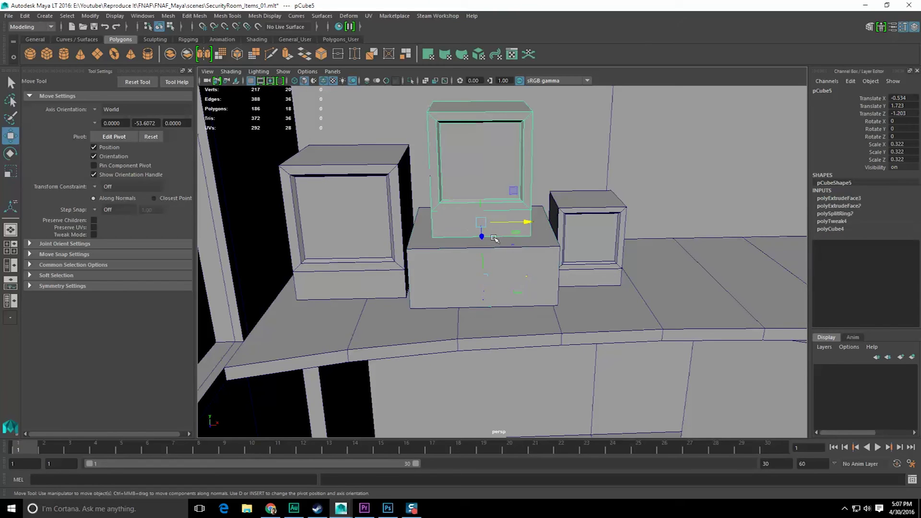
pyautogui.click(528, 266)
pyautogui.moveTo(528, 278)
pyautogui.mouseDown()
pyautogui.moveTo(518, 291)
pyautogui.moveTo(541, 289)
pyautogui.moveTo(514, 270)
pyautogui.mouseUp()
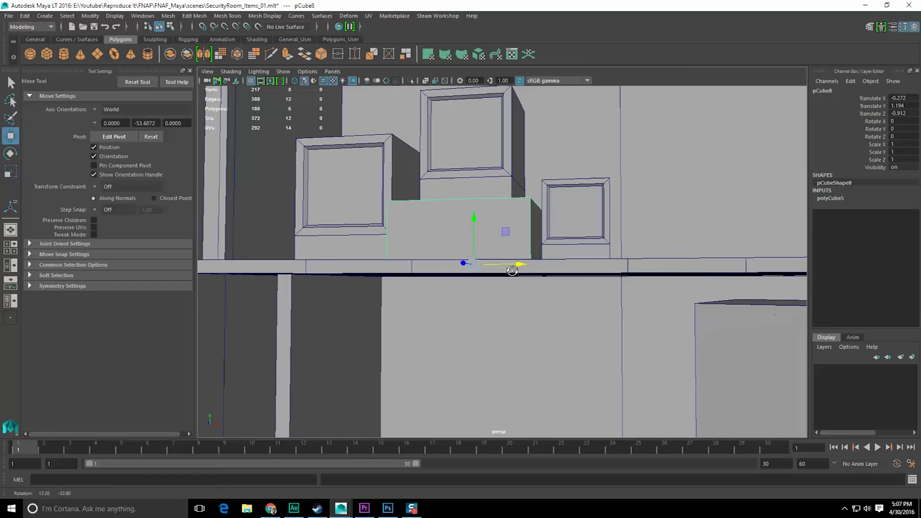
# Step: Check the footage and turn the small monitor beside the box to about Rotate Y 6.789
pyautogui.scroll(-5, 504, 276)
pyautogui.scroll(-2, 505, 276)
pyautogui.click(365, 509)
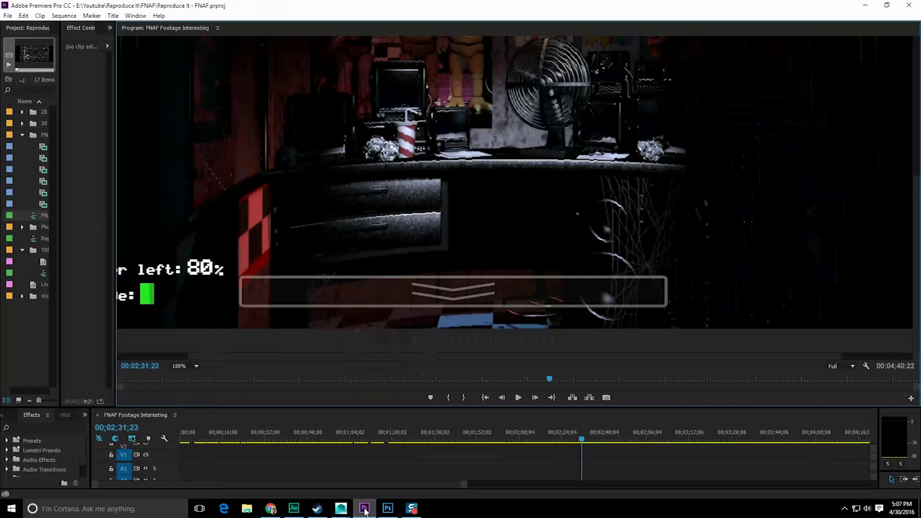
pyautogui.click(365, 511)
pyautogui.click(542, 261)
pyautogui.scroll(5, 543, 263)
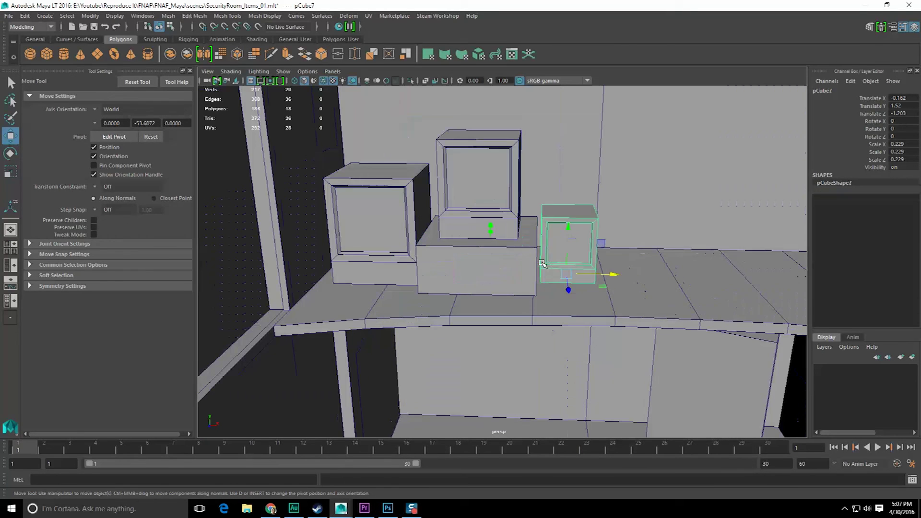
pyautogui.press('e')
pyautogui.press('w')
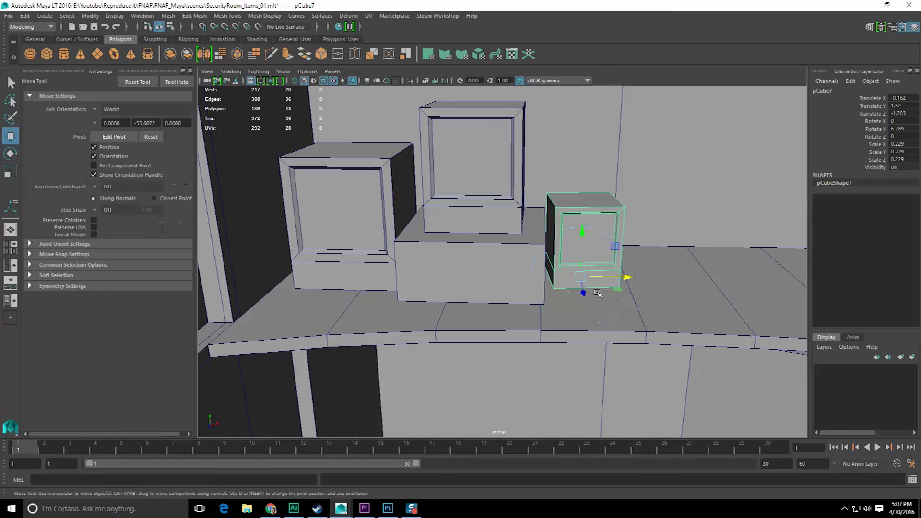
# Step: Compare with the footage and move the small monitor to about Translate X -0.16, Z -1.199
pyautogui.click(364, 510)
pyautogui.click(365, 509)
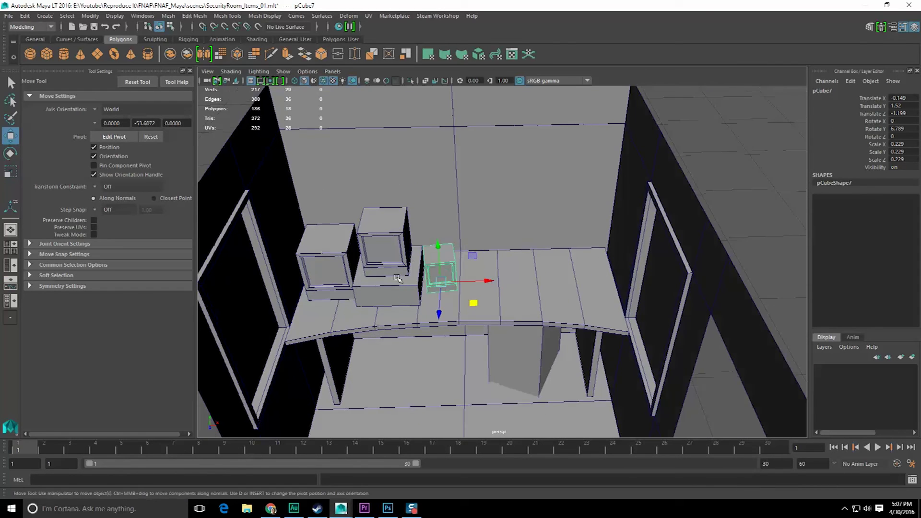
pyautogui.click(365, 510)
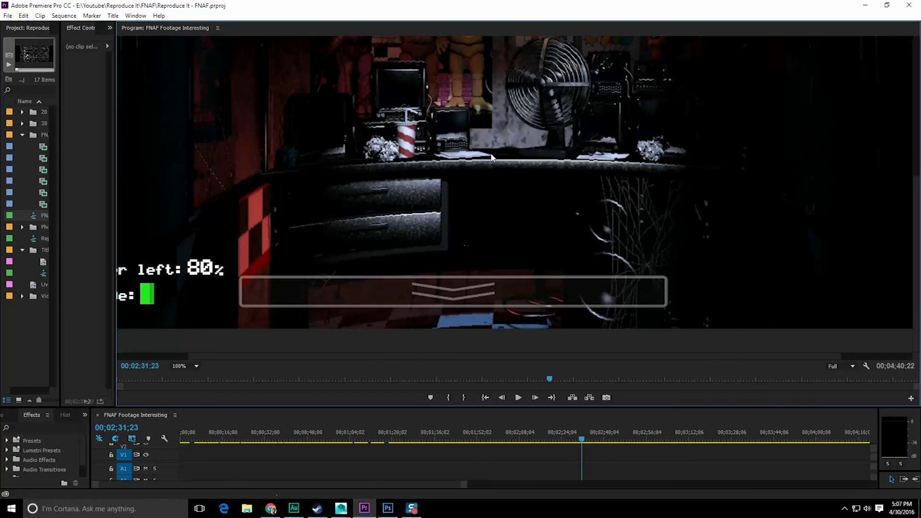
pyautogui.click(366, 509)
pyautogui.keyDown('alt'); pyautogui.moveTo(374, 336); pyautogui.dragTo(469, 295, button='middle'); pyautogui.keyUp('alt')
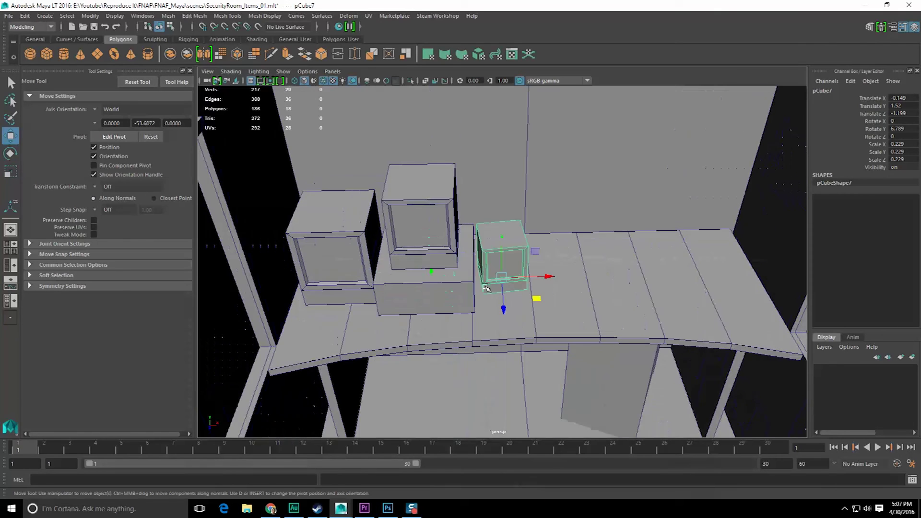
pyautogui.scroll(2, 469, 294)
pyautogui.moveTo(545, 279); pyautogui.dragTo(542, 279)
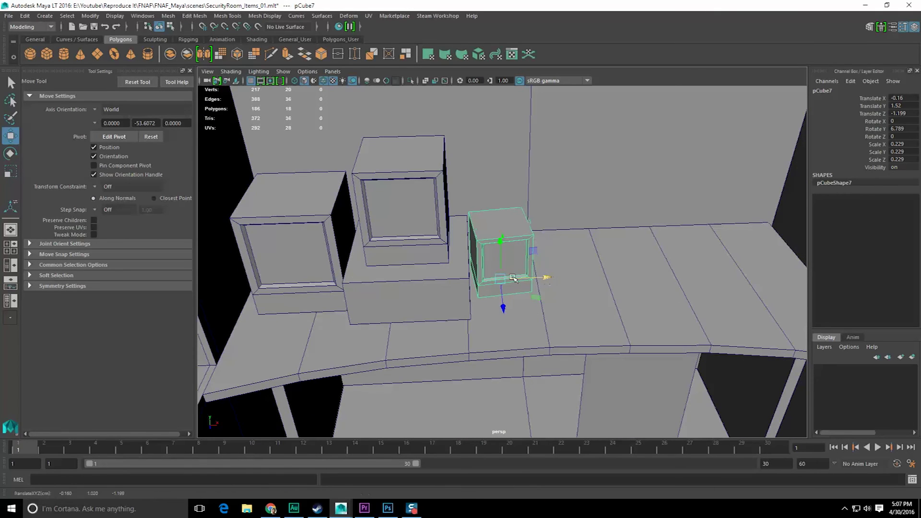
# Step: Shift the box and middle monitor slightly left and place the left monitor at about Translate X -1.023
pyautogui.keyDown('alt'); pyautogui.moveTo(391, 282); pyautogui.dragTo(439, 266, button='middle'); pyautogui.keyUp('alt')
pyautogui.click(439, 265)
pyautogui.keyDown('shift'); pyautogui.click(427, 228); pyautogui.keyUp('shift')
pyautogui.keyDown('alt'); pyautogui.moveTo(427, 227); pyautogui.dragTo(484, 216, button='middle'); pyautogui.keyUp('alt')
pyautogui.moveTo(548, 215); pyautogui.dragTo(543, 215)
pyautogui.click(429, 249)
pyautogui.moveTo(444, 260); pyautogui.dragTo(434, 260)
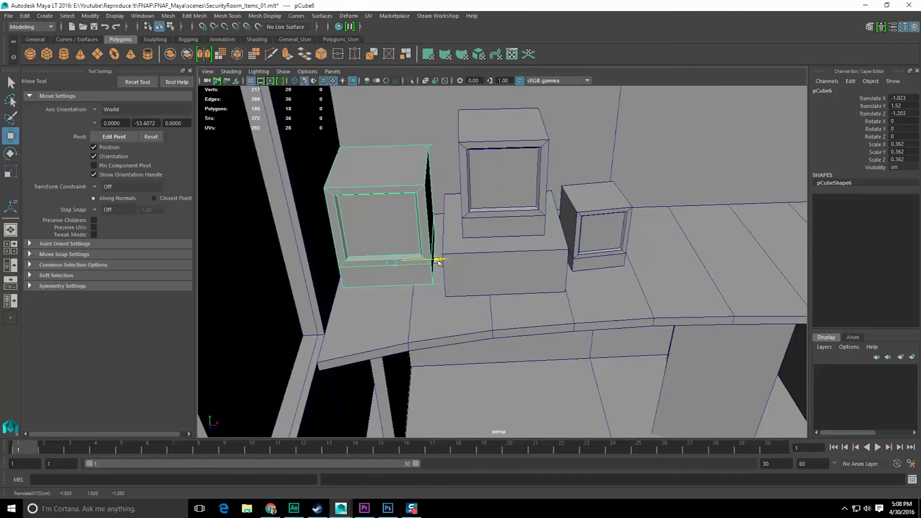
# Step: Nudge the box and middle monitor toward the left monitor and move the small monitor to about Translate X -0.194
pyautogui.click(476, 245)
pyautogui.keyDown('shift'); pyautogui.click(512, 180); pyautogui.keyUp('shift')
pyautogui.moveTo(546, 216); pyautogui.dragTo(541, 217)
pyautogui.click(611, 215)
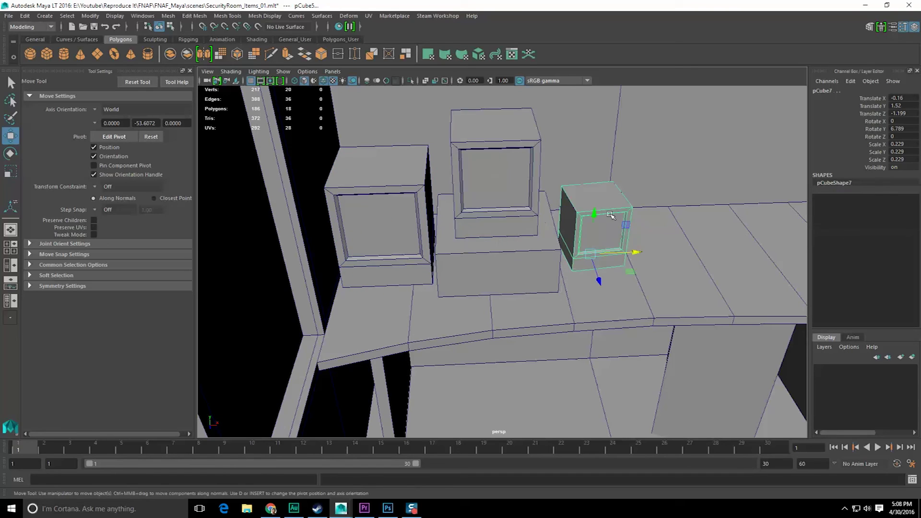
pyautogui.moveTo(634, 250); pyautogui.dragTo(617, 261)
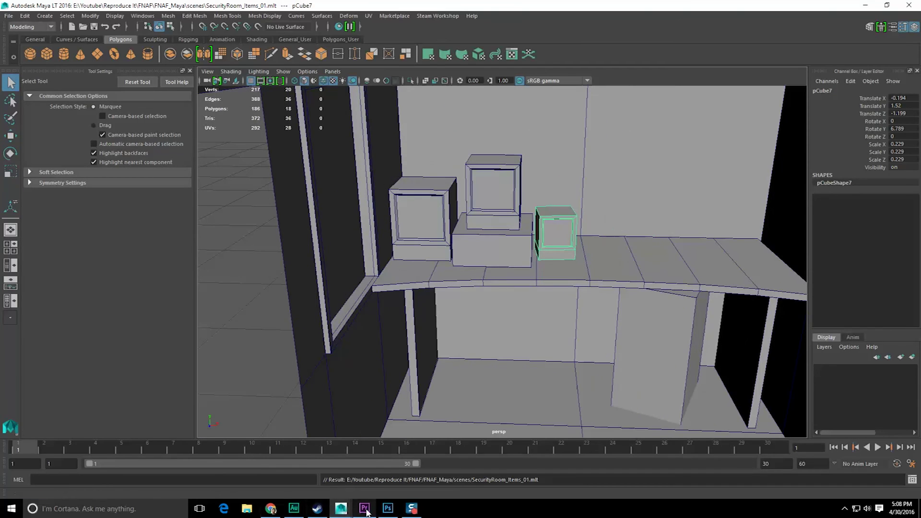
# Step: Examine the right side of the desk in the footage for its monitor arrangement
pyautogui.click(365, 510)
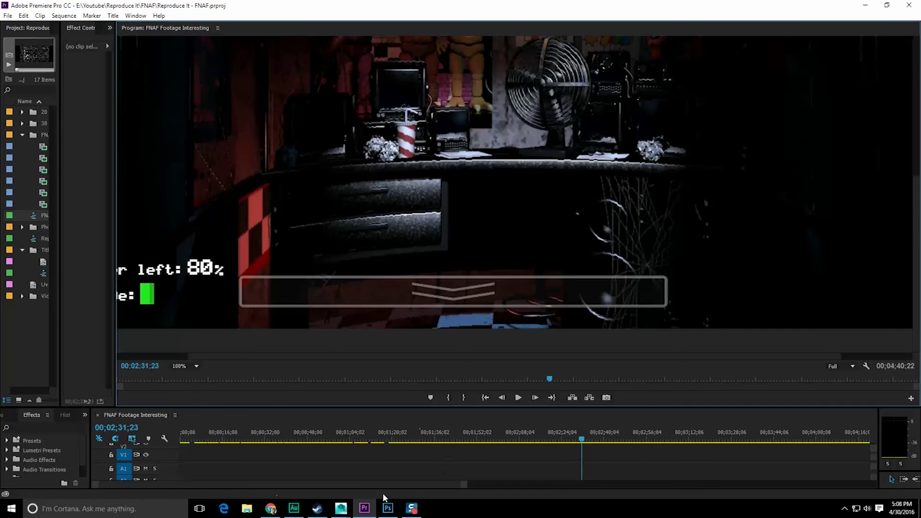
pyautogui.click(372, 507)
pyautogui.click(385, 510)
pyautogui.click(370, 508)
pyautogui.click(383, 508)
pyautogui.click(361, 511)
pyautogui.click(344, 513)
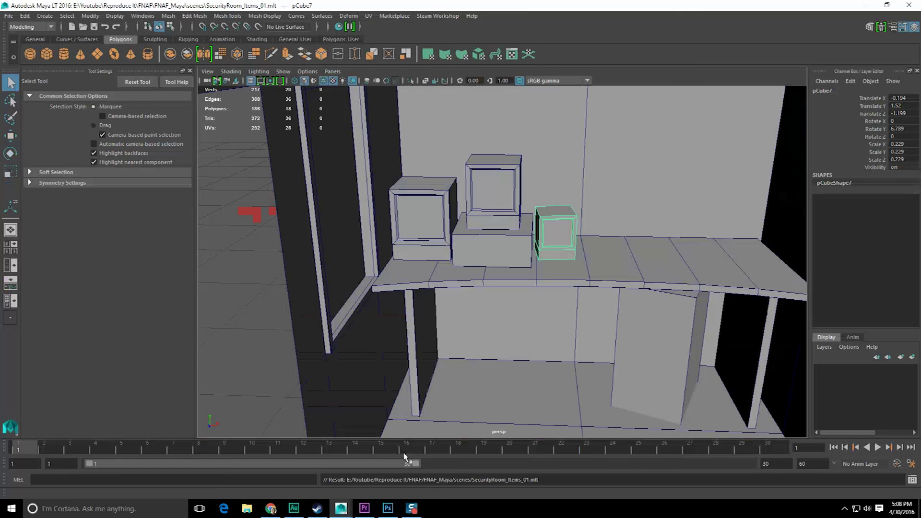
# Step: Duplicate the left monitor, move the copy to the desk's right end at about Translate X 1.015 and compare with the footage
pyautogui.click(505, 212)
pyautogui.keyDown('alt'); pyautogui.moveTo(505, 212); pyautogui.dragTo(459, 225); pyautogui.keyUp('alt')
pyautogui.click(396, 240)
pyautogui.keyDown('alt'); pyautogui.moveTo(521, 268); pyautogui.dragTo(442, 273); pyautogui.keyUp('alt')
pyautogui.hotkey('ctrl', 'd')
pyautogui.press('w')
pyautogui.moveTo(389, 263); pyautogui.dragTo(679, 259)
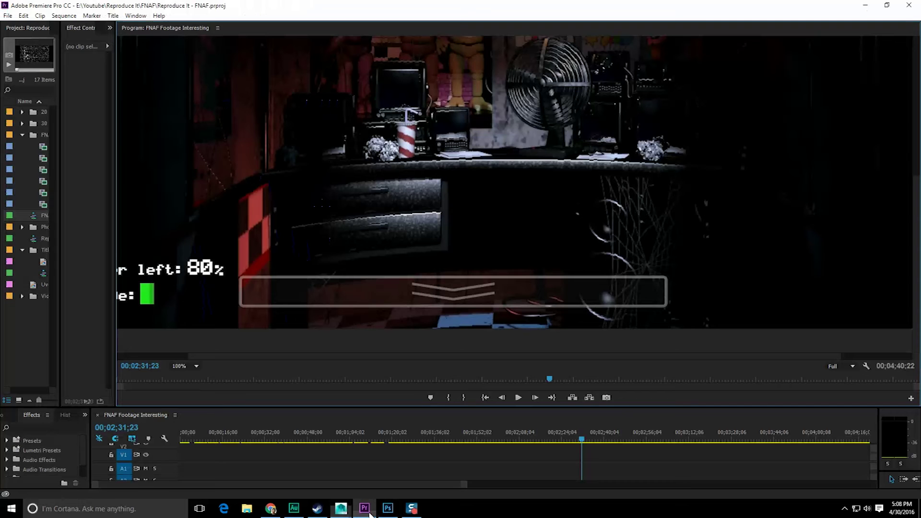
pyautogui.click(365, 508)
pyautogui.click(369, 513)
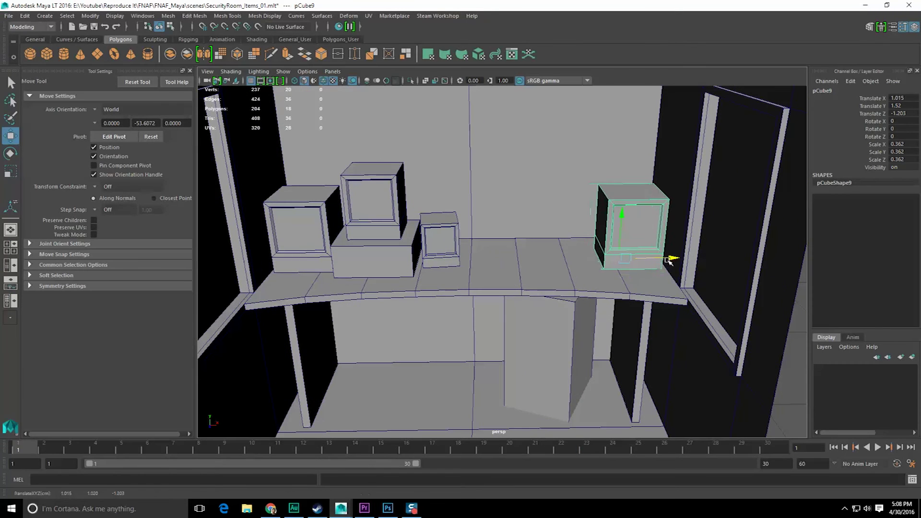
pyautogui.click(365, 508)
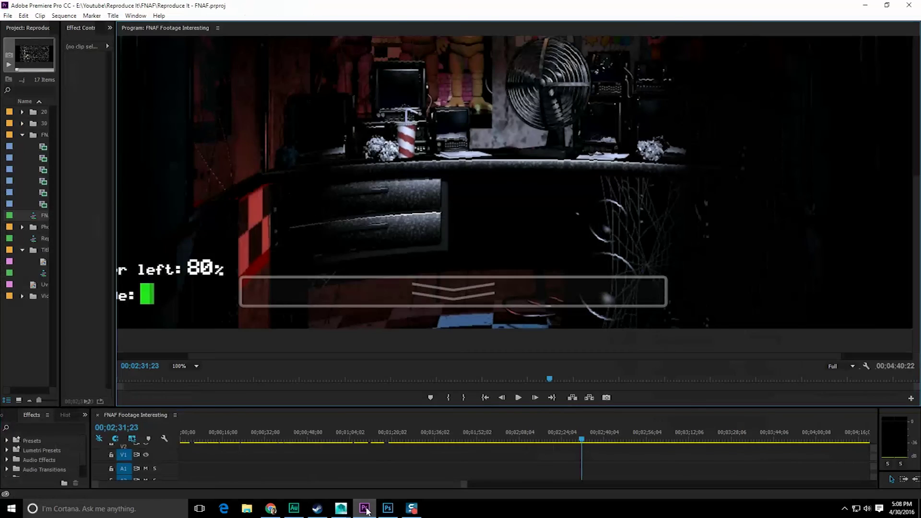
pyautogui.click(366, 508)
# Step: Duplicate the right-end monitor, move the copy to its left, scale it down and check it against the footage
pyautogui.hotkey('ctrl', 'd')
pyautogui.moveTo(672, 259); pyautogui.dragTo(549, 265)
pyautogui.press('e')
pyautogui.press('r')
pyautogui.click(363, 512)
pyautogui.click(363, 511)
pyautogui.keyDown('alt'); pyautogui.moveTo(519, 252); pyautogui.dragTo(408, 294, button='middle'); pyautogui.keyUp('alt')
pyautogui.keyDown('alt'); pyautogui.moveTo(407, 294); pyautogui.dragTo(487, 296, button='right'); pyautogui.keyUp('alt')
# Step: Duplicate the newly scaled monitor, raise the copy on top of it and scale it down to about 0.173
pyautogui.hotkey('ctrl', 'd')
pyautogui.press('w')
pyautogui.moveTo(420, 302); pyautogui.dragTo(388, 235)
pyautogui.press('r')
pyautogui.click(364, 508)
pyautogui.click(365, 510)
# Step: Duplicate the small stacked monitor, place the copy on top of the right-end monitor and compare with the footage
pyautogui.press('w')
pyautogui.keyDown('alt'); pyautogui.moveTo(482, 249); pyautogui.dragTo(431, 294); pyautogui.keyUp('alt')
pyautogui.keyDown('alt'); pyautogui.moveTo(376, 221); pyautogui.dragTo(470, 258); pyautogui.keyUp('alt')
pyautogui.hotkey('ctrl', 'd')
pyautogui.moveTo(502, 193); pyautogui.dragTo(502, 172)
pyautogui.moveTo(543, 213); pyautogui.dragTo(700, 237)
pyautogui.click(587, 171)
pyautogui.click(373, 510)
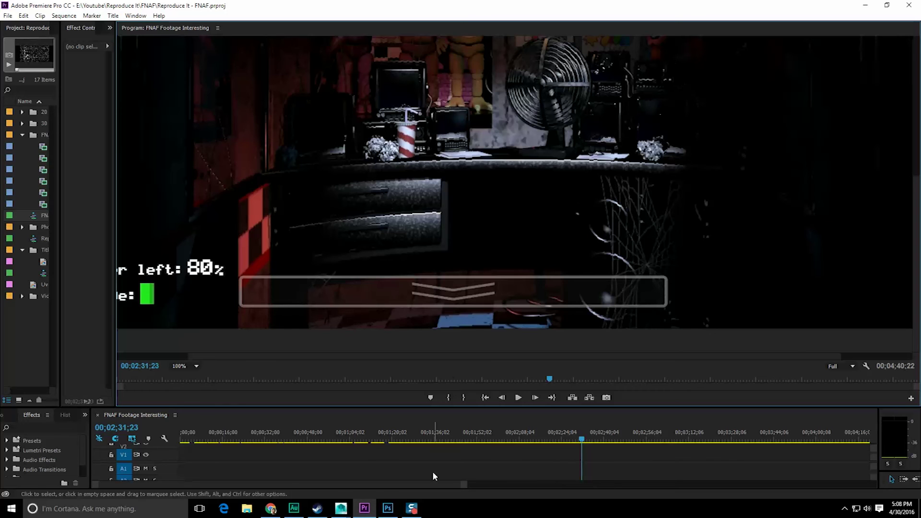
pyautogui.click(374, 509)
# Step: Slide the small monitor on the right-end stack to about Translate X 0.953, save the scene and clear the selection
pyautogui.keyDown('alt'); pyautogui.moveTo(487, 336); pyautogui.dragTo(456, 329, button='right'); pyautogui.keyUp('alt')
pyautogui.keyDown('alt'); pyautogui.moveTo(456, 329); pyautogui.dragTo(448, 327); pyautogui.keyUp('alt')
pyautogui.moveTo(633, 204); pyautogui.dragTo(611, 206)
pyautogui.scroll(-6, 595, 224)
pyautogui.press('q')
pyautogui.hotkey('ctrl', 's')
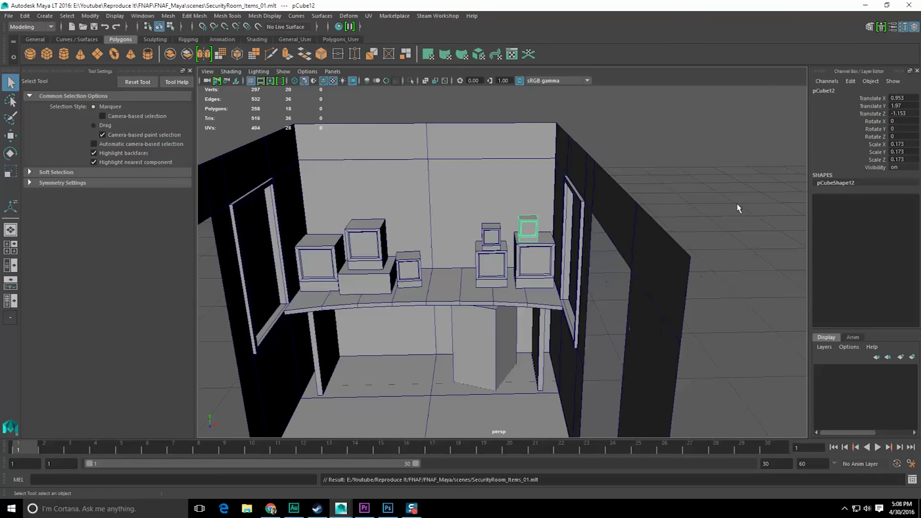
pyautogui.click(739, 206)
pyautogui.scroll(2, 545, 244)
pyautogui.keyDown('alt'); pyautogui.moveTo(546, 243); pyautogui.dragTo(523, 263); pyautogui.keyUp('alt')
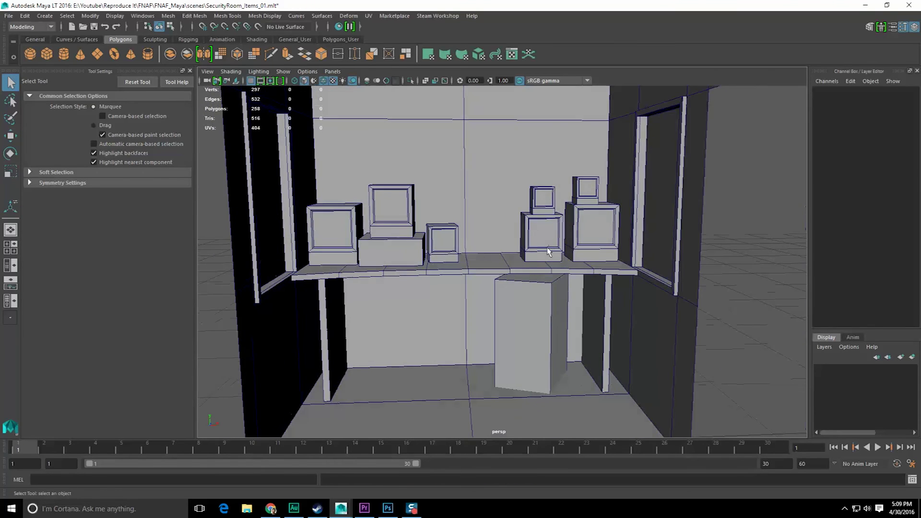
pyautogui.scroll(2, 391, 393)
# Step: Step through the footage frames around 00:02:31 to examine the remaining items on the desk
pyautogui.click(364, 512)
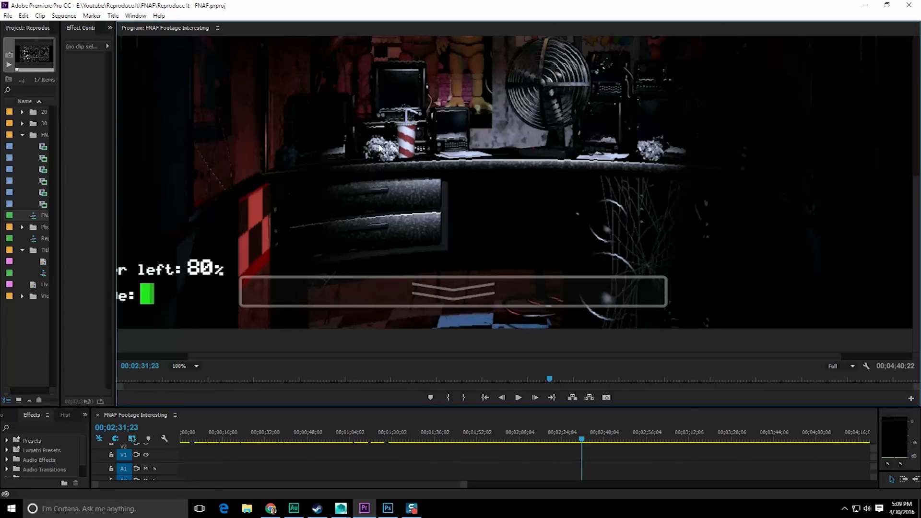
pyautogui.click(387, 508)
pyautogui.click(388, 508)
pyautogui.press('Right')
pyautogui.press('Right')
pyautogui.press('Right')
pyautogui.press('Left')
pyautogui.press('Left')
pyautogui.press('Right')
pyautogui.press('Right')
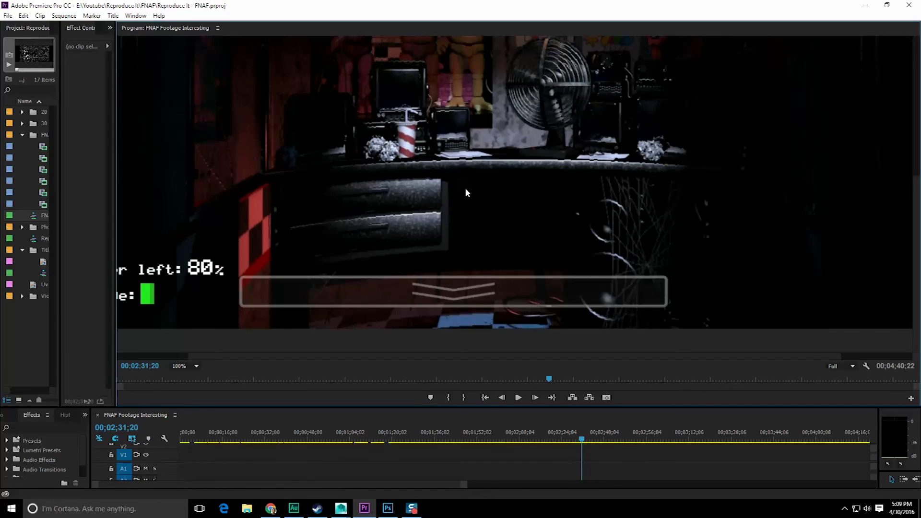
# Step: Switch back to the Maya LT scene and view the arranged monitors on the desk
pyautogui.moveTo(341, 508)
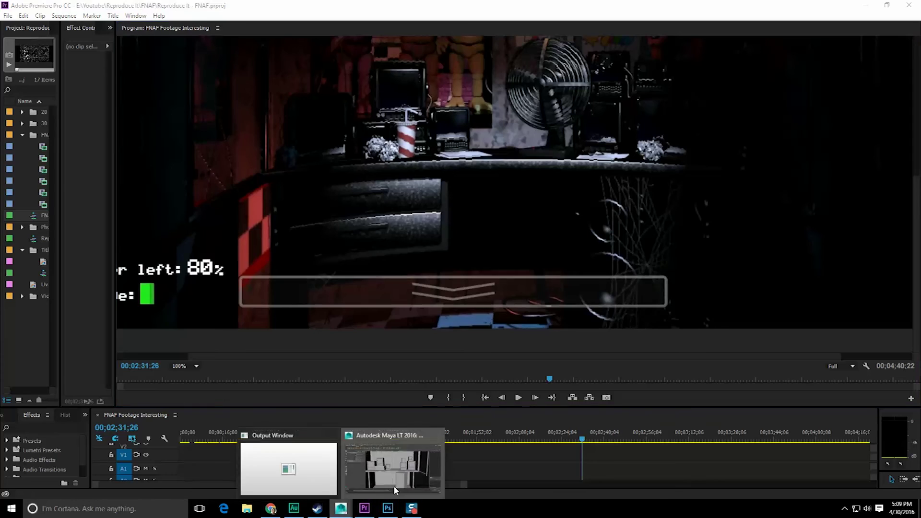
pyautogui.click(393, 480)
pyautogui.keyDown('alt'); pyautogui.moveTo(309, 182); pyautogui.dragTo(127, 110); pyautogui.keyUp('alt')
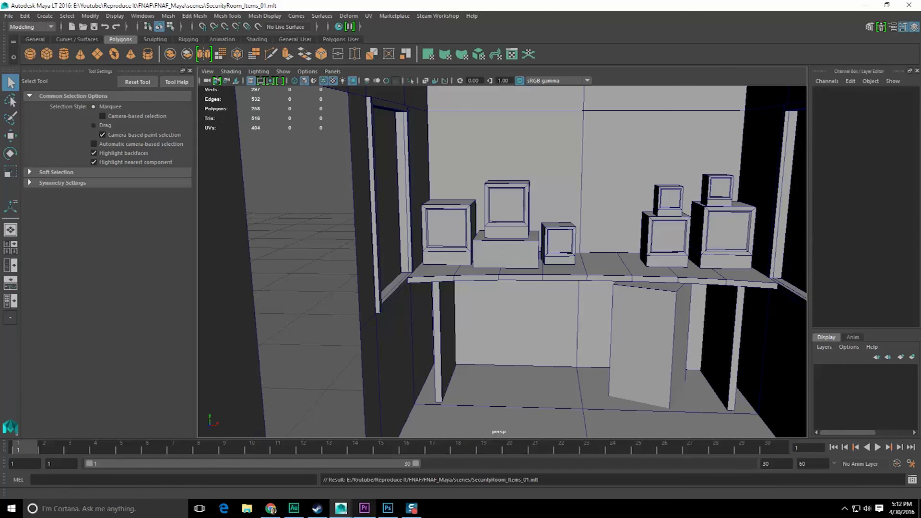
# Step: Compare the area beneath the desk with the game footage and select the left desk leg in the Maya LT scene
pyautogui.click(366, 510)
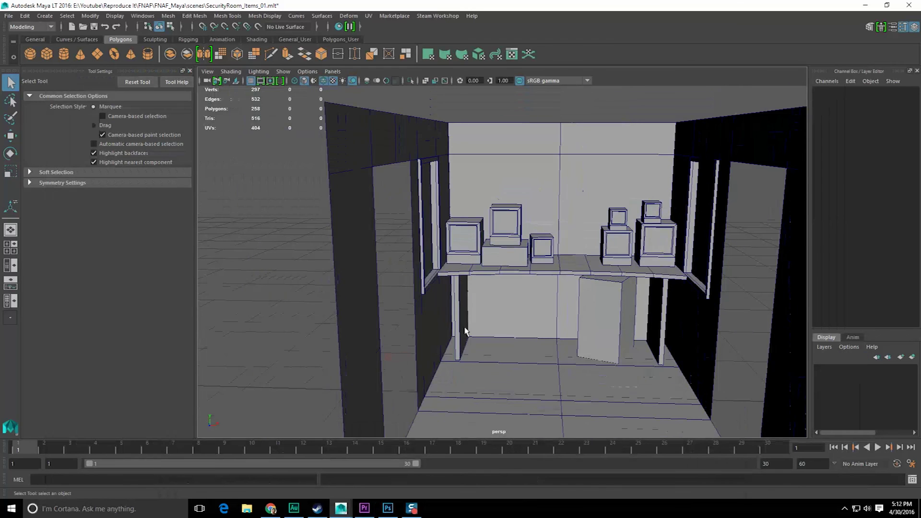
pyautogui.scroll(3, 468, 326)
pyautogui.scroll(5, 468, 326)
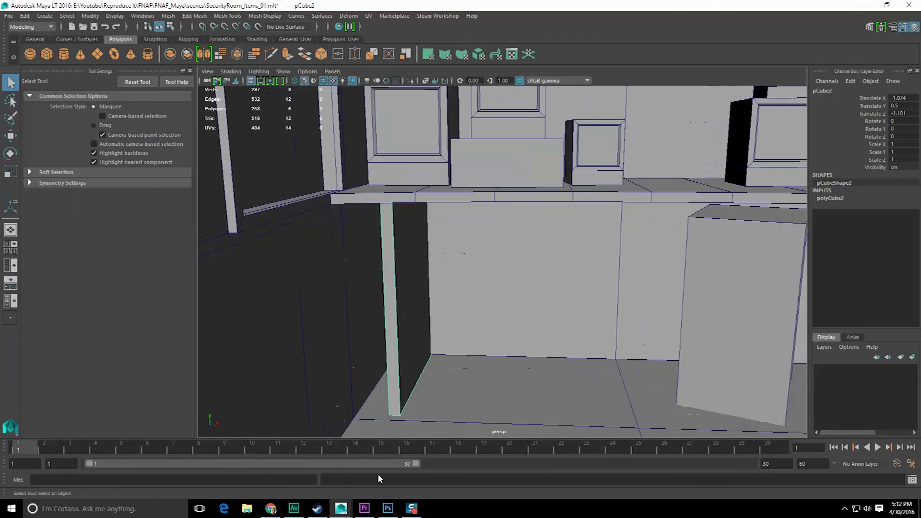
pyautogui.click(365, 509)
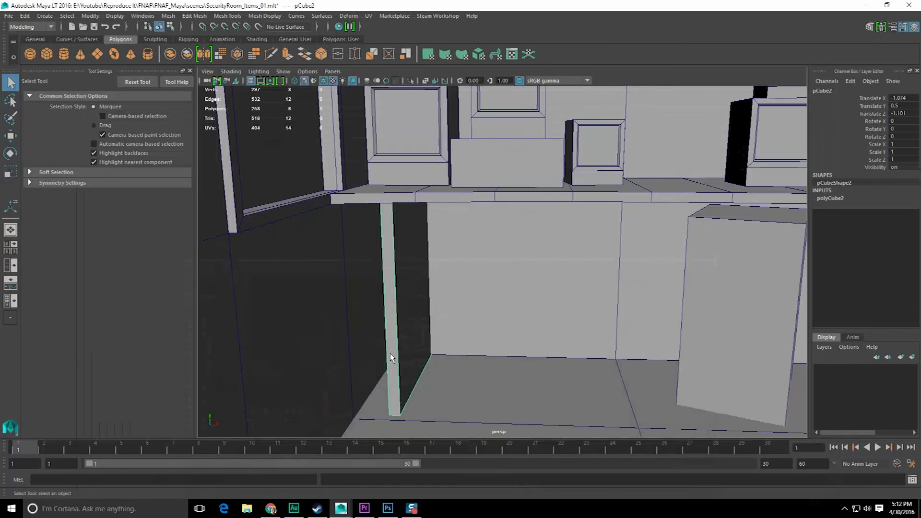
# Step: Insert two horizontal edge loops around the left desk leg, just above its middle
pyautogui.scroll(4, 390, 353)
pyautogui.press('F8')
pyautogui.press('F8')
pyautogui.keyDown('shift'); pyautogui.moveTo(421, 284); pyautogui.dragTo(379, 302, button='right'); pyautogui.keyUp('shift')
pyautogui.moveTo(412, 315); pyautogui.dragTo(413, 285)
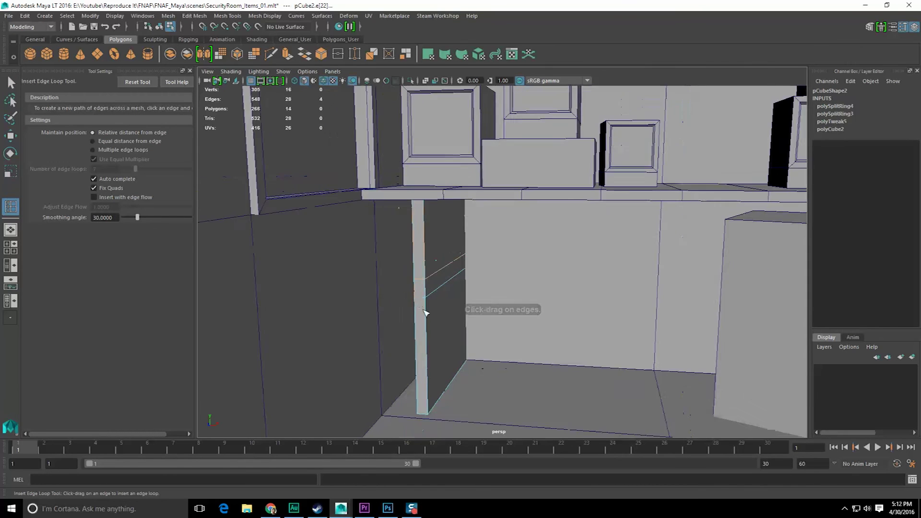
# Step: Compare the leg's edge loops with the desk drawers in the footage and pick an edge on the leg's inner side
pyautogui.click(370, 508)
pyautogui.click(372, 508)
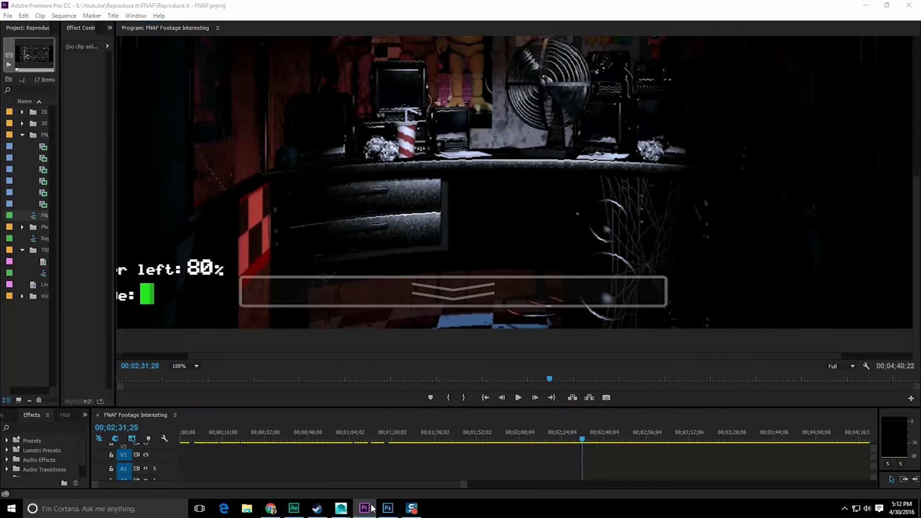
pyautogui.keyDown('alt'); pyautogui.moveTo(386, 377); pyautogui.dragTo(442, 387); pyautogui.keyUp('alt')
pyautogui.press('q')
pyautogui.moveTo(409, 253)
pyautogui.mouseDown(button='right')
pyautogui.moveTo(411, 234)
pyautogui.moveTo(410, 291)
pyautogui.moveTo(412, 253)
pyautogui.mouseUp(button='right')
pyautogui.press('w')
pyautogui.press('q')
pyautogui.click(413, 262)
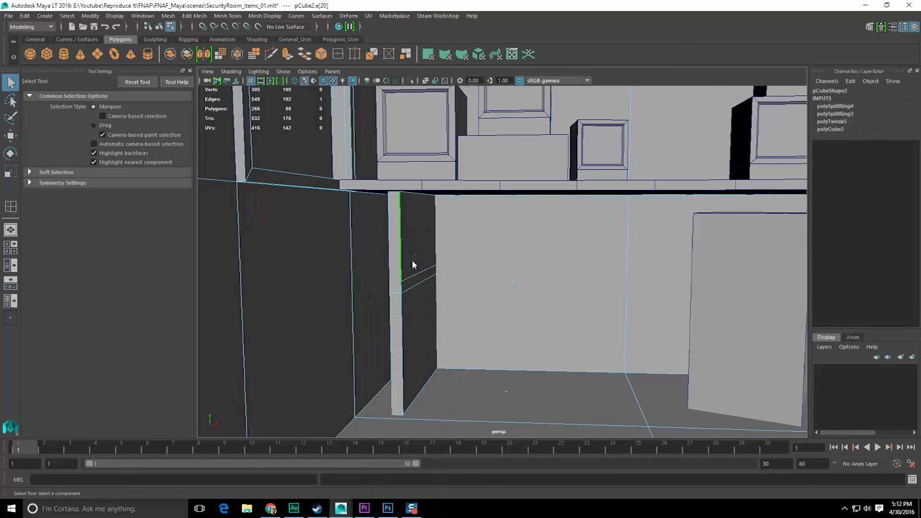
# Step: Try to extrude the narrow inner face between the two edge loops on the left desk leg
pyautogui.press('w')
pyautogui.moveTo(411, 263); pyautogui.dragTo(413, 293, button='right')
pyautogui.click(422, 286)
pyautogui.hotkey('ctrl', 'e')
pyautogui.moveTo(423, 288)
pyautogui.keyDown('alt'); pyautogui.mouseDown()
pyautogui.moveTo(437, 289)
pyautogui.moveTo(412, 298)
pyautogui.mouseUp(); pyautogui.keyUp('alt')
pyautogui.hotkey('ctrl', 'z')
pyautogui.hotkey('ctrl', 'z')
# Step: Adjust the height of the lower edge loop on the left desk leg
pyautogui.moveTo(413, 253); pyautogui.dragTo(417, 289, button='right')
pyautogui.click(415, 294)
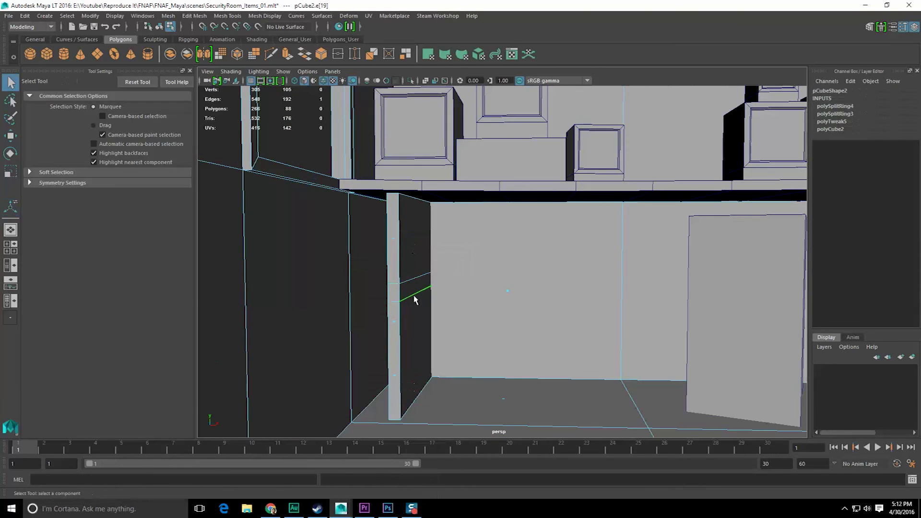
pyautogui.press('w')
pyautogui.moveTo(413, 248); pyautogui.dragTo(416, 248)
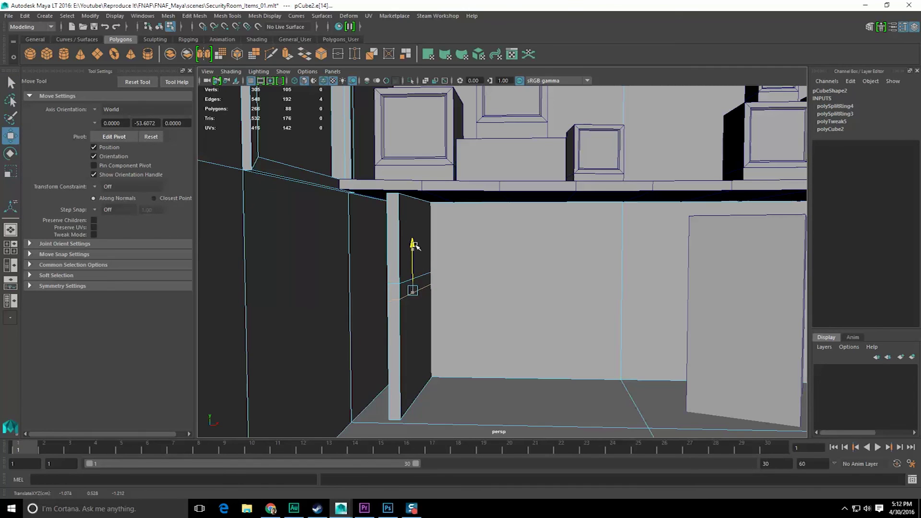
# Step: Extrude the leg's inner face between the loops by a Local Translate Z of about 0.706 as a shelf, checking the footage
pyautogui.moveTo(415, 251); pyautogui.dragTo(428, 305, button='right')
pyautogui.click(418, 283)
pyautogui.moveTo(453, 284); pyautogui.dragTo(434, 341)
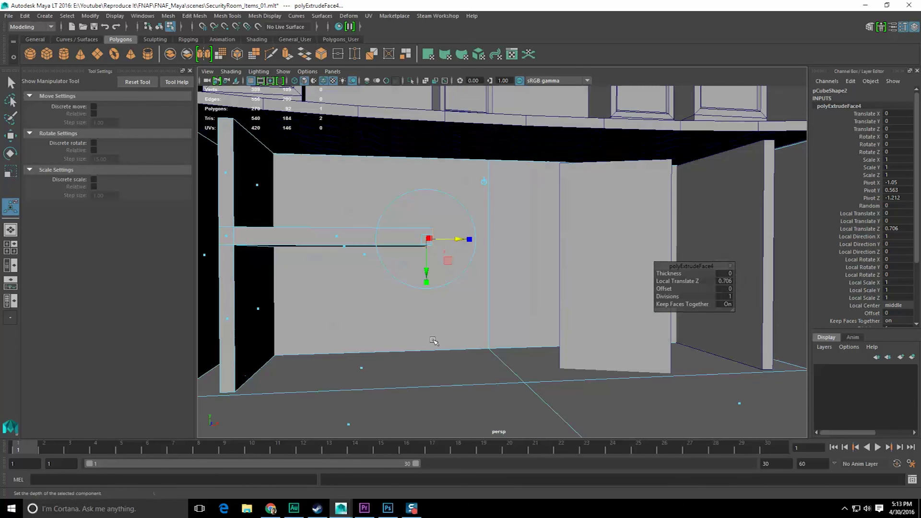
pyautogui.click(365, 509)
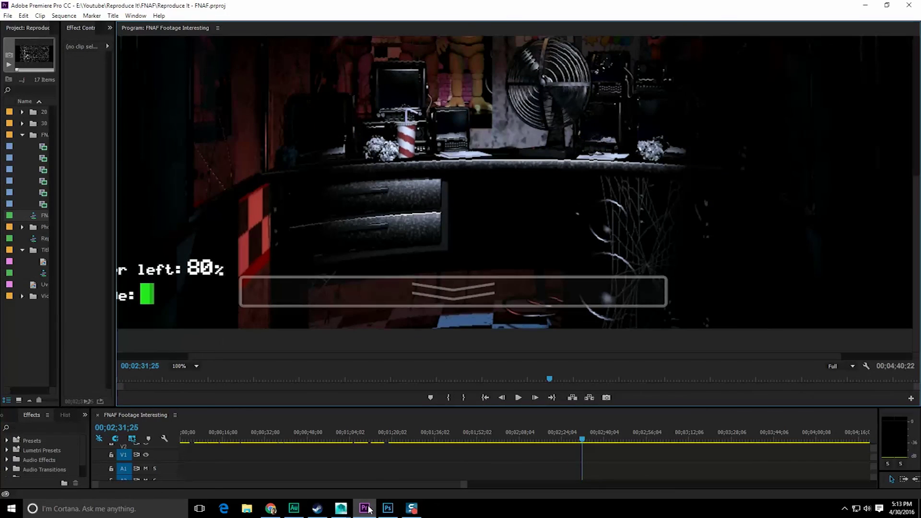
pyautogui.click(365, 508)
# Step: Extrude the shelf's end face outward by a short segment about as thick as the desk leg
pyautogui.keyDown('alt'); pyautogui.moveTo(469, 405); pyautogui.dragTo(512, 350); pyautogui.keyUp('alt')
pyautogui.scroll(3, 512, 350)
pyautogui.hotkey('ctrl', 'e')
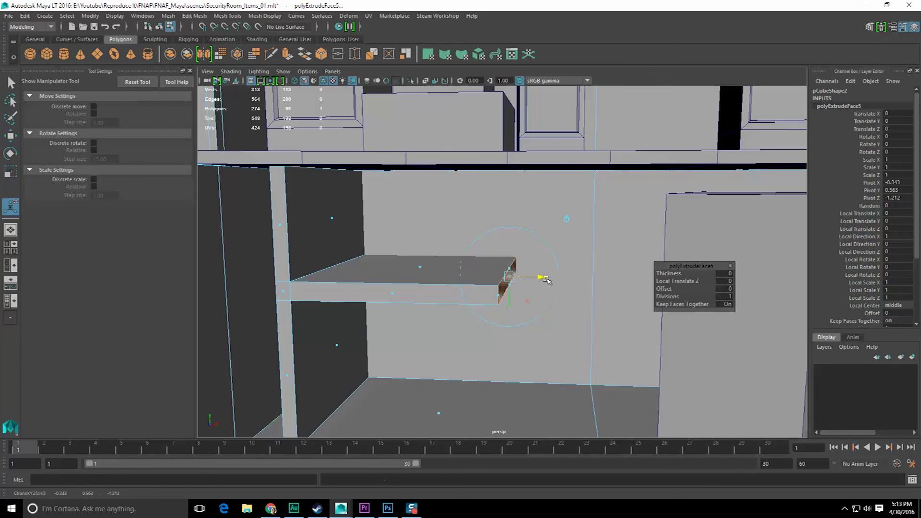
pyautogui.moveTo(555, 290); pyautogui.dragTo(561, 283)
pyautogui.press('q')
pyautogui.click(555, 283)
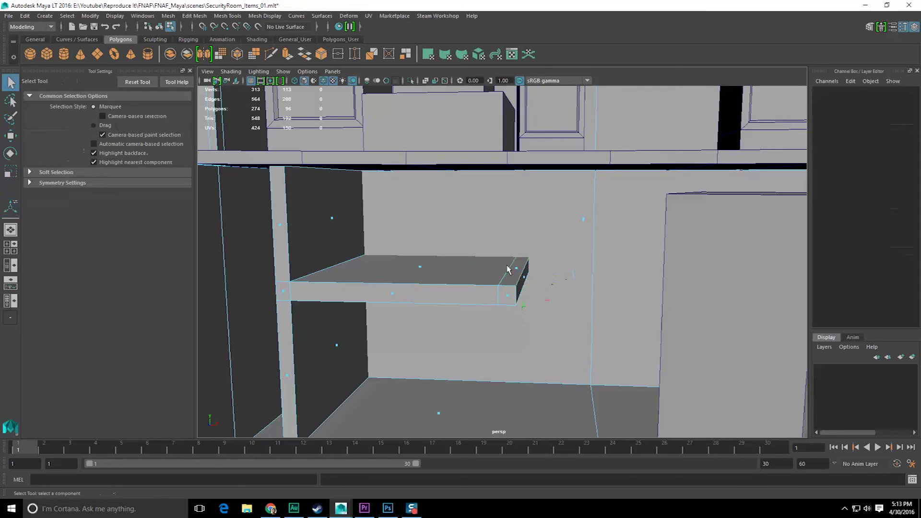
# Step: Extrude the end segment's top face upward by 0.385, snapping it to the top of the desk leg
pyautogui.click(511, 270)
pyautogui.keyDown('alt'); pyautogui.moveTo(508, 370); pyautogui.dragTo(514, 348); pyautogui.keyUp('alt')
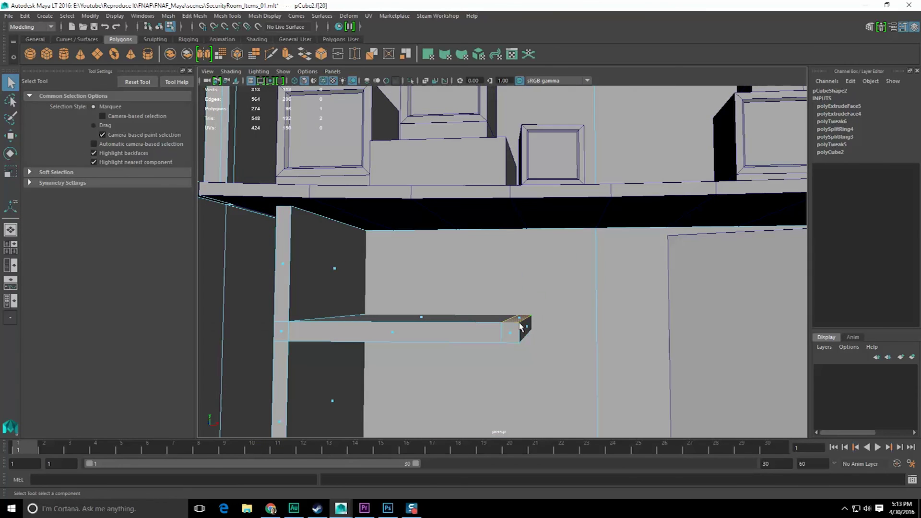
pyautogui.hotkey('ctrl', 'e')
pyautogui.moveTo(518, 288); pyautogui.dragTo(520, 279)
pyautogui.press('v')
pyautogui.middleClick(291, 210)
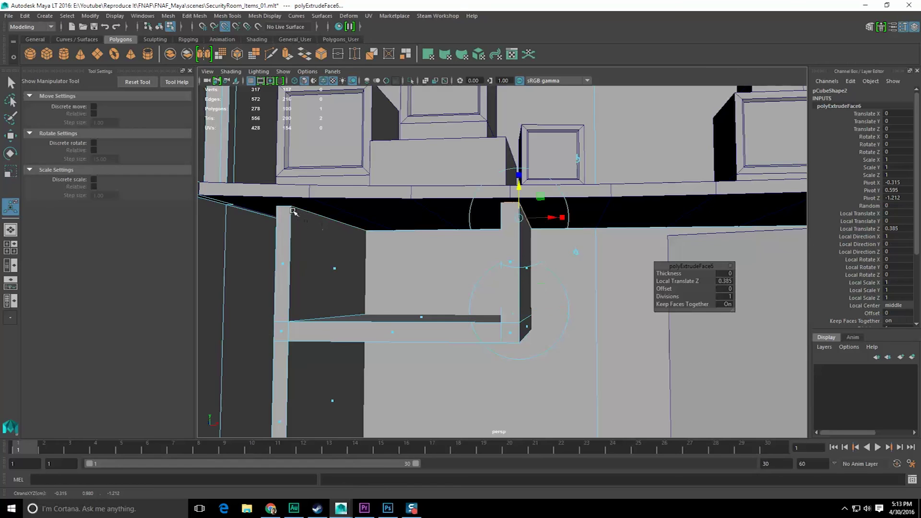
# Step: Compare the drawer compartment under the desk with the footage, return to object selection and inspect it up close
pyautogui.scroll(-2, 375, 273)
pyautogui.moveTo(390, 282)
pyautogui.keyDown('alt'); pyautogui.mouseDown()
pyautogui.moveTo(414, 284)
pyautogui.moveTo(401, 286)
pyautogui.mouseUp(); pyautogui.keyUp('alt')
pyautogui.press('q')
pyautogui.scroll(-4, 402, 287)
pyautogui.click(365, 508)
pyautogui.click(365, 508)
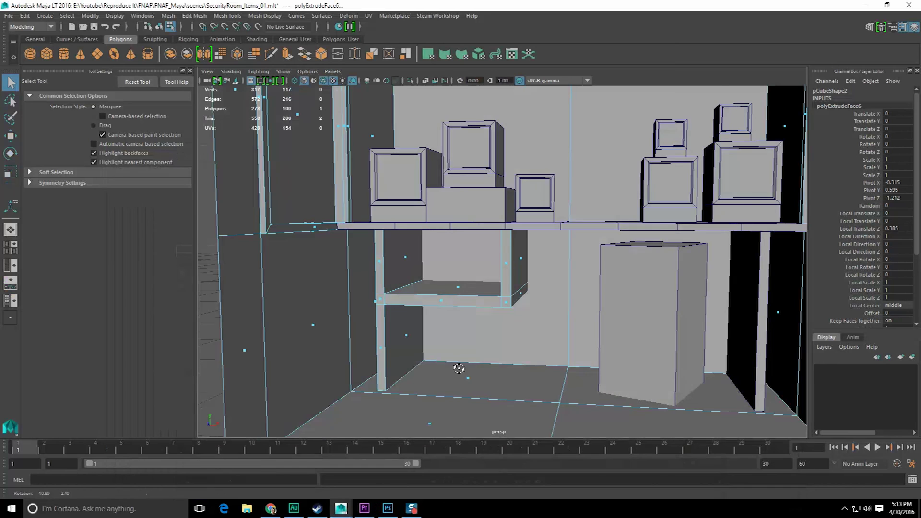
pyautogui.press('F8')
pyautogui.scroll(3, 460, 369)
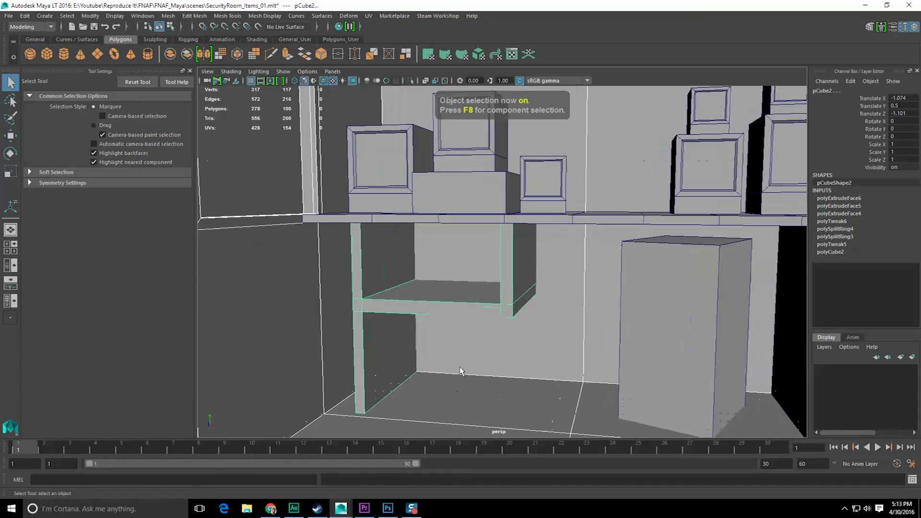
pyautogui.keyDown('alt'); pyautogui.moveTo(445, 335); pyautogui.dragTo(508, 307); pyautogui.keyUp('alt')
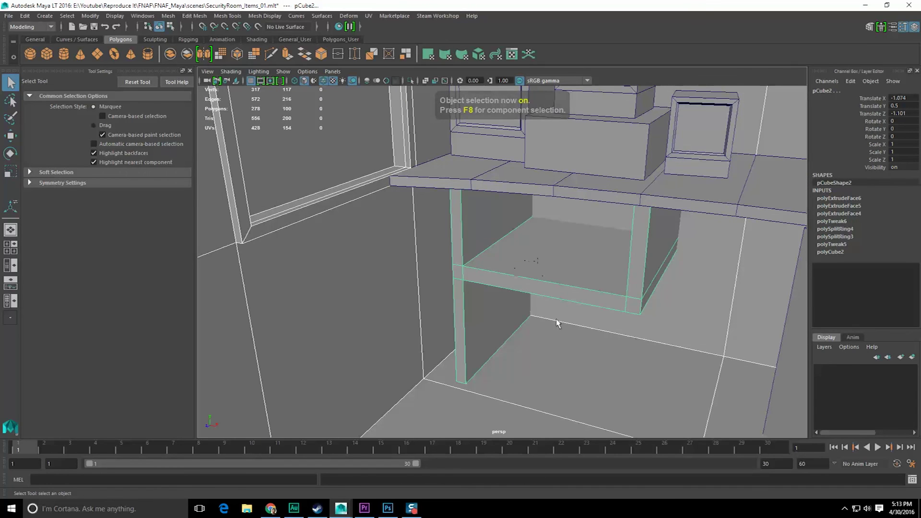
pyautogui.keyDown('alt'); pyautogui.moveTo(548, 269); pyautogui.dragTo(458, 262, button='middle'); pyautogui.keyUp('alt')
pyautogui.click(457, 261)
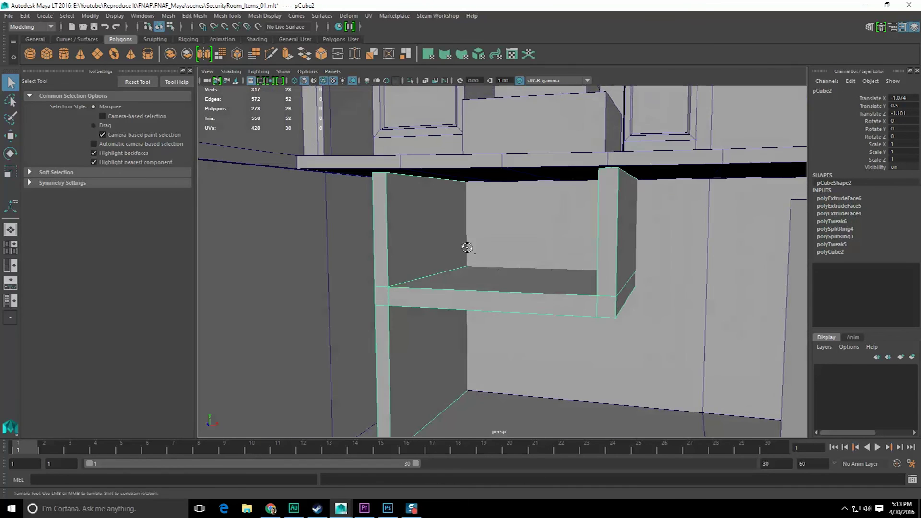
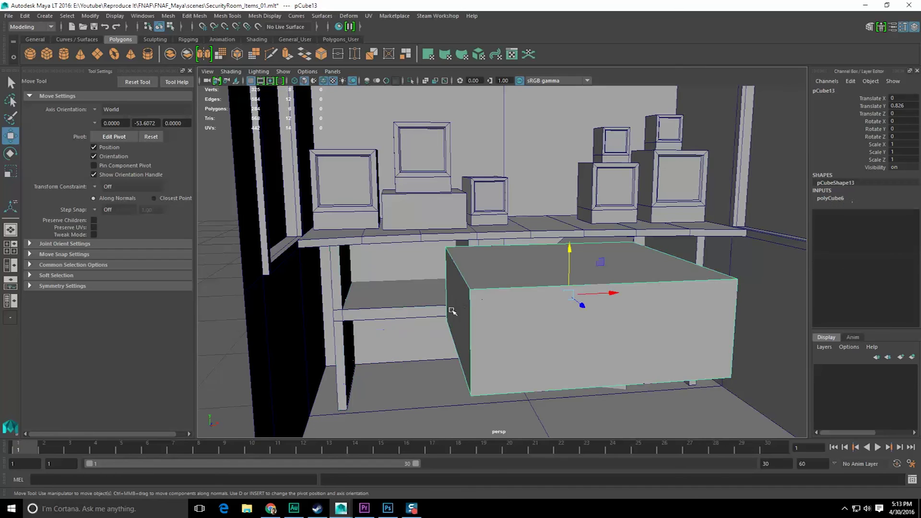
# Step: Snap faces of the new box to the corners of the drawer compartment to match its opening
pyautogui.click(462, 317)
pyautogui.moveTo(504, 308); pyautogui.dragTo(467, 253)
pyautogui.click(586, 309)
pyautogui.press('v')
pyautogui.moveTo(644, 349); pyautogui.dragTo(442, 290)
# Step: Snap the box's back face to the rear of the drawer compartment
pyautogui.scroll(2, 442, 293)
pyautogui.keyDown('alt'); pyautogui.moveTo(442, 293); pyautogui.dragTo(542, 307, button='middle'); pyautogui.keyUp('alt')
pyautogui.keyDown('alt'); pyautogui.moveTo(542, 307); pyautogui.dragTo(477, 266); pyautogui.keyUp('alt')
pyautogui.click(456, 265)
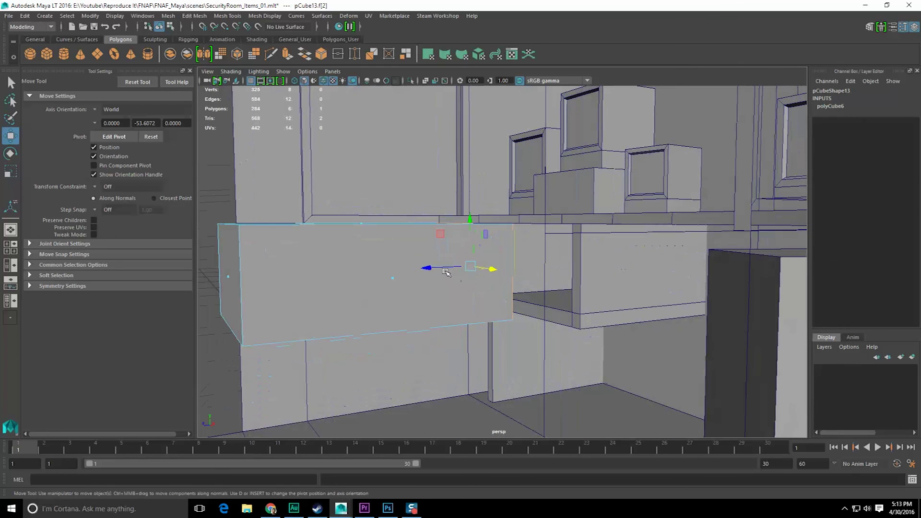
pyautogui.keyDown('alt'); pyautogui.moveTo(624, 296); pyautogui.dragTo(573, 336); pyautogui.keyUp('alt')
pyautogui.click(572, 334)
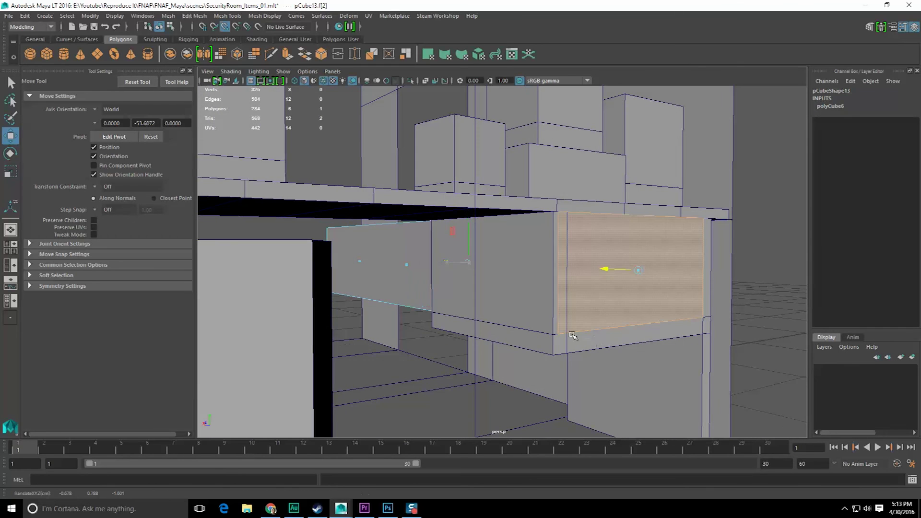
# Step: Snap the box's front face back to the front edge of the drawer compartment
pyautogui.keyDown('alt'); pyautogui.moveTo(398, 301); pyautogui.dragTo(294, 297); pyautogui.keyUp('alt')
pyautogui.click(269, 300)
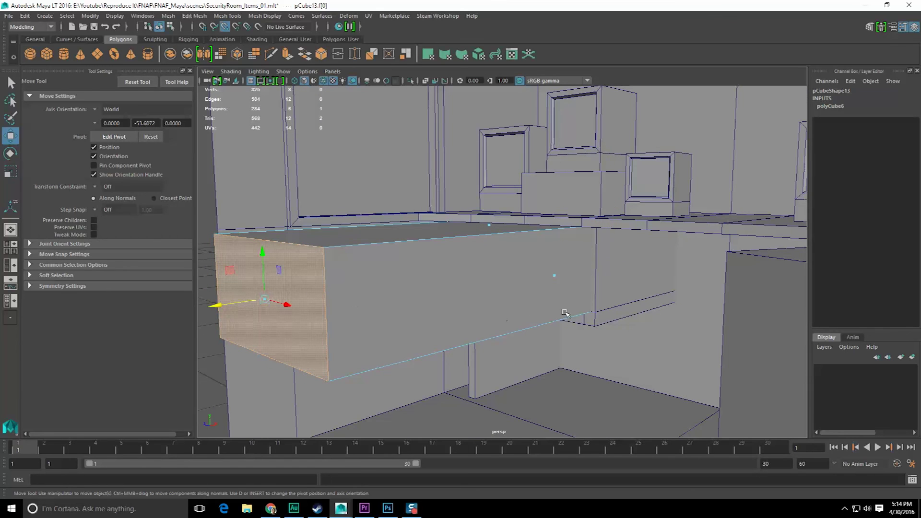
pyautogui.moveTo(564, 312); pyautogui.dragTo(572, 315, button='middle')
pyautogui.keyDown('alt'); pyautogui.moveTo(571, 315); pyautogui.dragTo(472, 309); pyautogui.keyUp('alt')
# Step: Fit the box's right side against the inner face of the compartment's post and return to object selection
pyautogui.moveTo(526, 246); pyautogui.dragTo(566, 270)
pyautogui.keyDown('alt'); pyautogui.moveTo(566, 272); pyautogui.dragTo(576, 284); pyautogui.keyUp('alt')
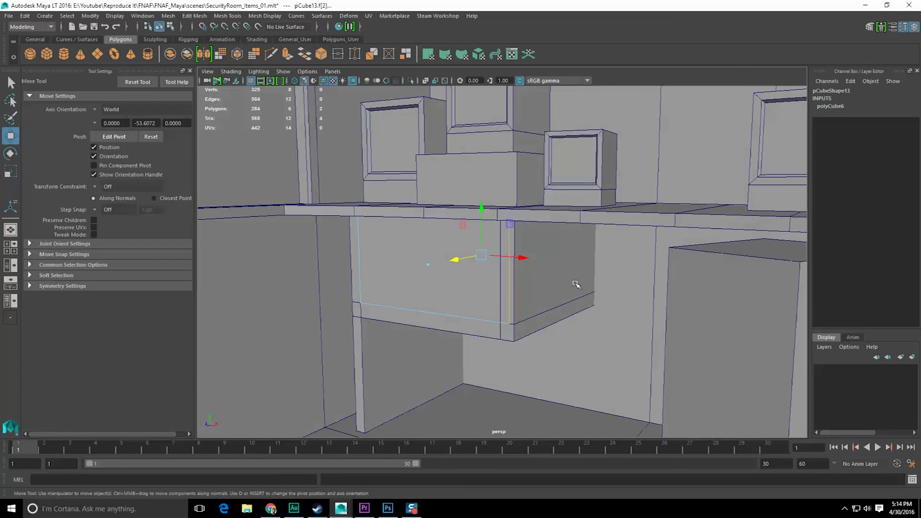
pyautogui.keyDown('alt'); pyautogui.moveTo(527, 264); pyautogui.dragTo(534, 329); pyautogui.keyUp('alt')
pyautogui.keyDown('ctrl'); pyautogui.moveTo(363, 166); pyautogui.dragTo(522, 373); pyautogui.keyUp('ctrl')
pyautogui.press('q')
pyautogui.moveTo(528, 333)
pyautogui.keyDown('alt'); pyautogui.mouseDown()
pyautogui.moveTo(520, 337)
pyautogui.moveTo(541, 337)
pyautogui.moveTo(525, 333)
pyautogui.mouseUp(); pyautogui.keyUp('alt')
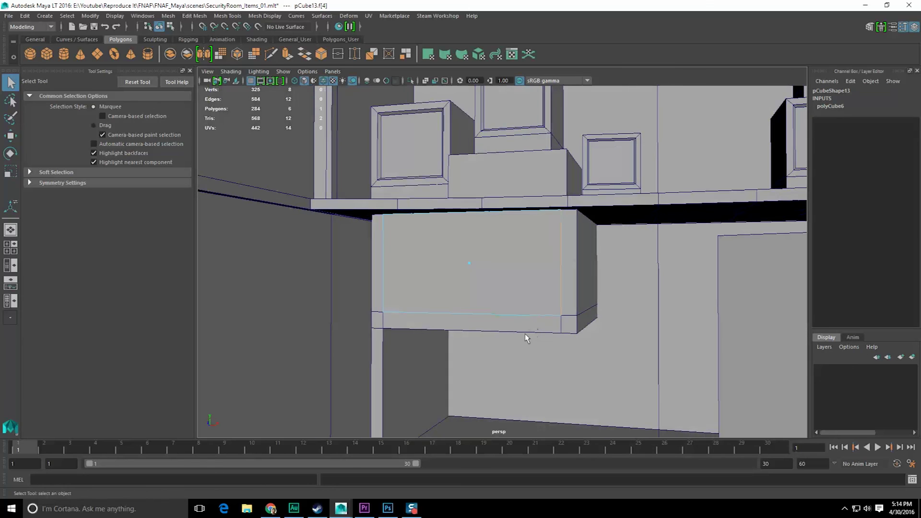
pyautogui.press('F8')
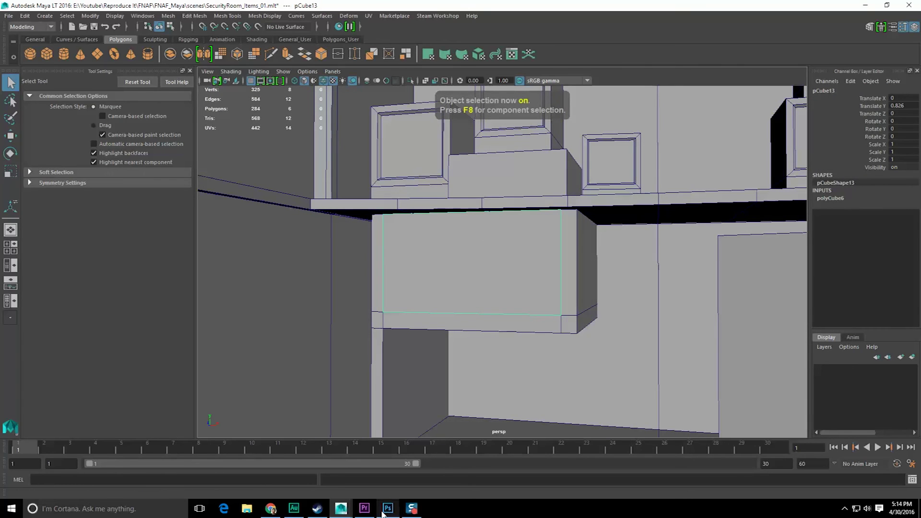
# Step: Compare the box filling the compartment with the desk drawers in the footage, then return to the Maya LT scene
pyautogui.click(371, 512)
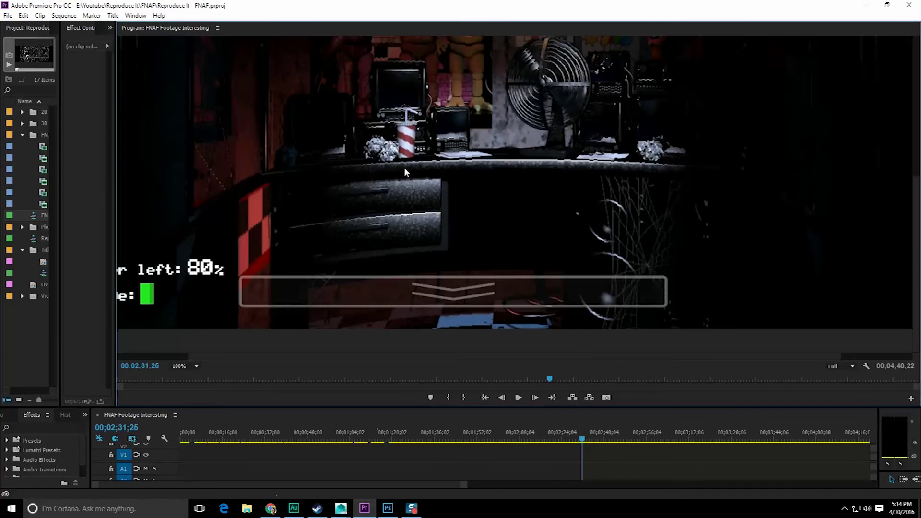
pyautogui.click(866, 6)
pyautogui.scroll(4, 505, 232)
pyautogui.keyDown('alt'); pyautogui.moveTo(505, 233); pyautogui.dragTo(499, 235); pyautogui.keyUp('alt')
pyautogui.press('F8')
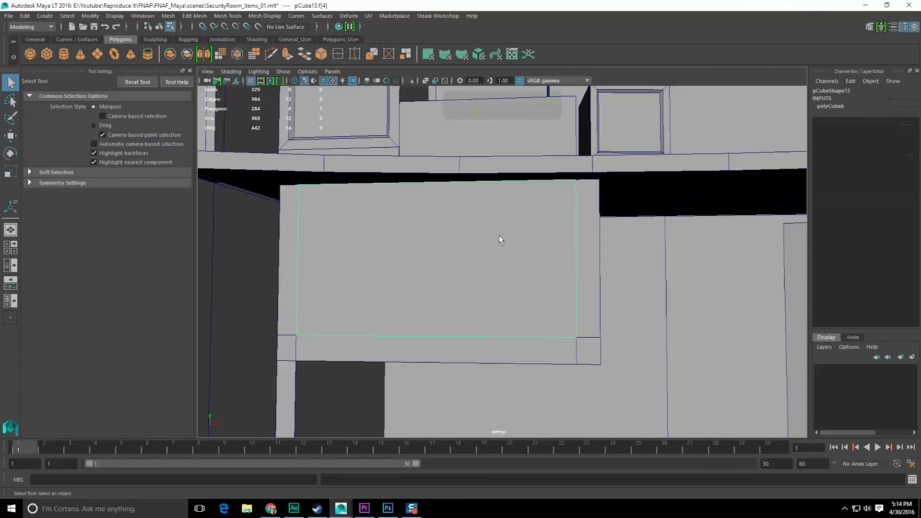
pyautogui.press('F8')
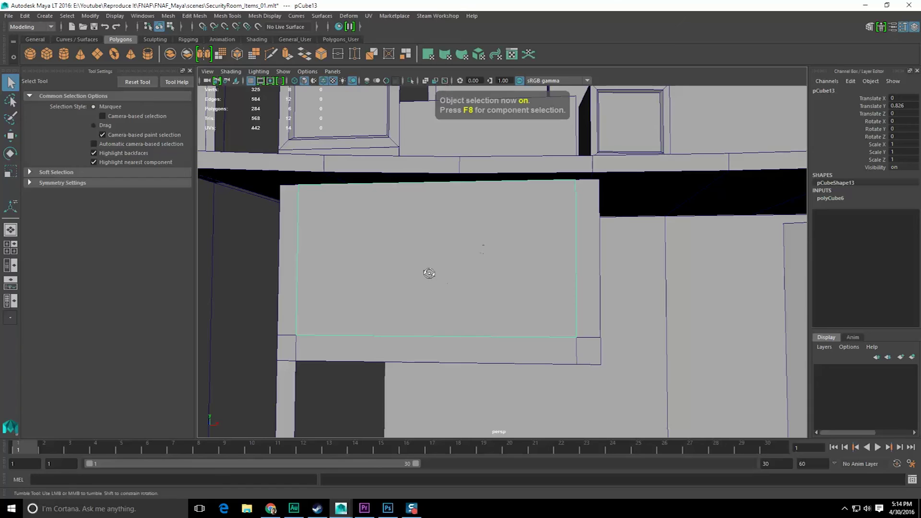
# Step: Insert two horizontal edge loops around the compartment's right post using Multiple edge loops and scale them closer together vertically
pyautogui.keyDown('alt'); pyautogui.moveTo(430, 273); pyautogui.dragTo(589, 274); pyautogui.keyUp('alt')
pyautogui.click(589, 273)
pyautogui.keyDown('shift'); pyautogui.moveTo(574, 246); pyautogui.dragTo(538, 259, button='right'); pyautogui.keyUp('shift')
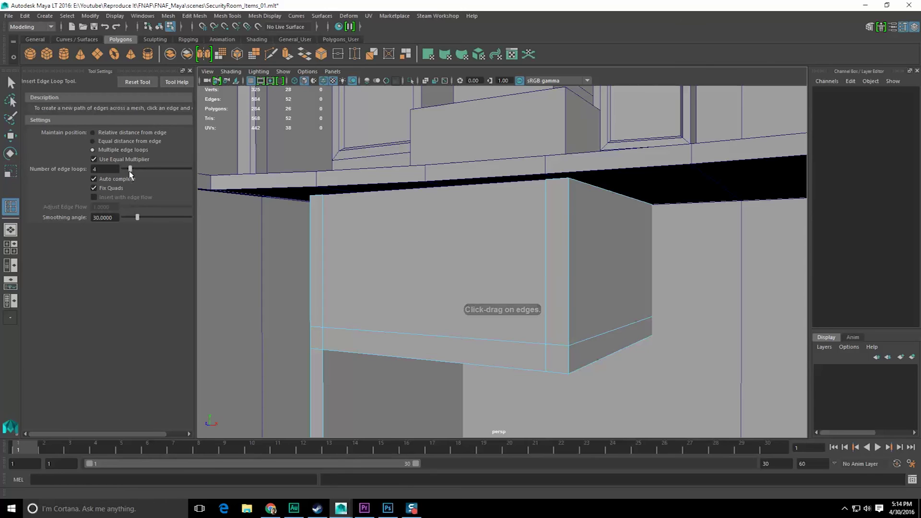
pyautogui.click(570, 250)
pyautogui.press('r')
pyautogui.moveTo(610, 220); pyautogui.dragTo(609, 246)
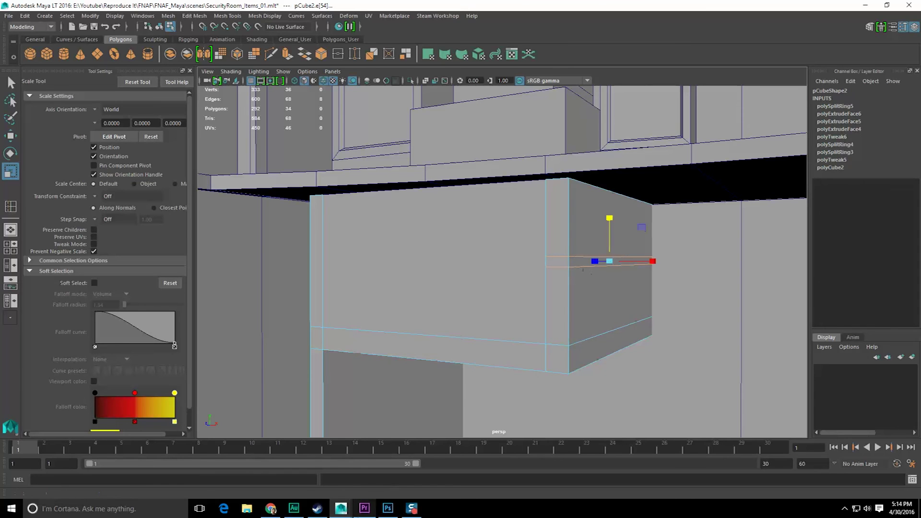
# Step: Check the drawer divider against the footage and delete the front face of the box in the compartment
pyautogui.click(368, 510)
pyautogui.click(369, 512)
pyautogui.keyDown('alt'); pyautogui.moveTo(540, 296); pyautogui.dragTo(652, 282); pyautogui.keyUp('alt')
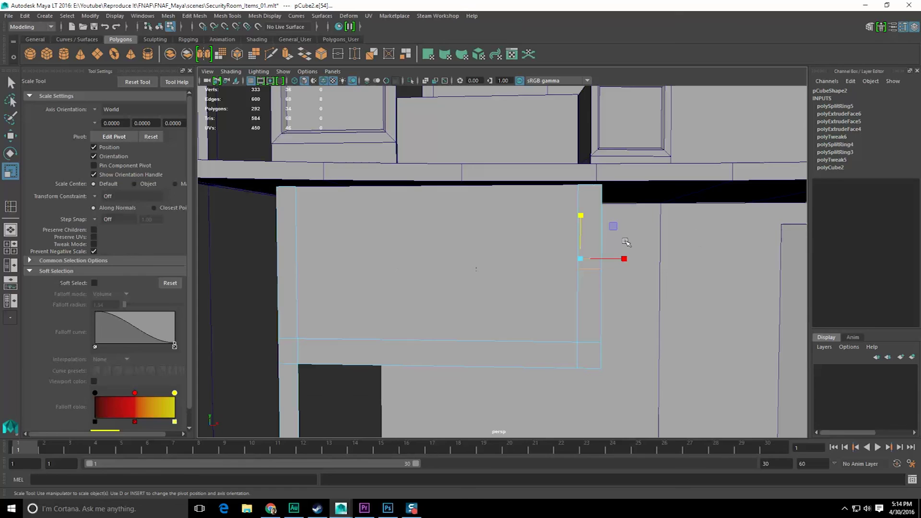
pyautogui.press('q')
pyautogui.keyDown('alt'); pyautogui.moveTo(566, 288); pyautogui.dragTo(483, 269); pyautogui.keyUp('alt')
pyautogui.click(489, 279)
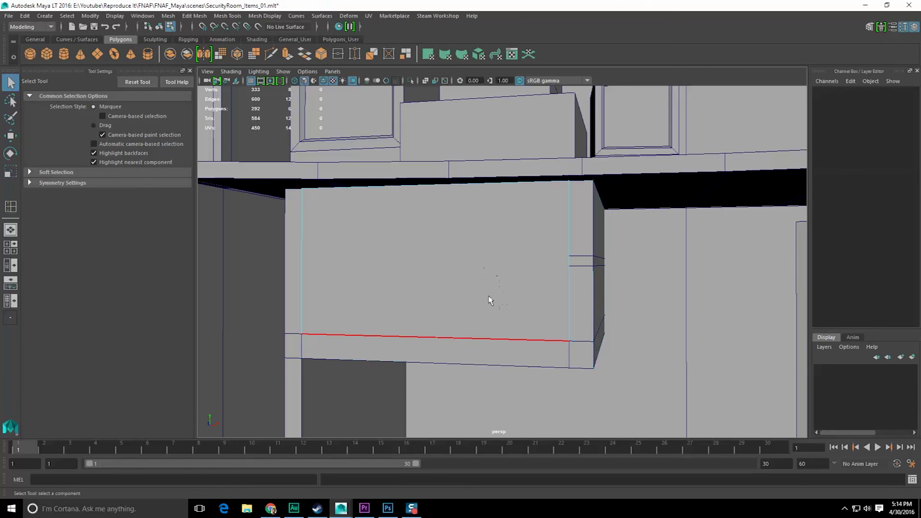
pyautogui.press('Delete')
# Step: Select the open-fronted box as an object and hide it
pyautogui.click(401, 316)
pyautogui.click(479, 269)
pyautogui.click(479, 269)
pyautogui.press('F8')
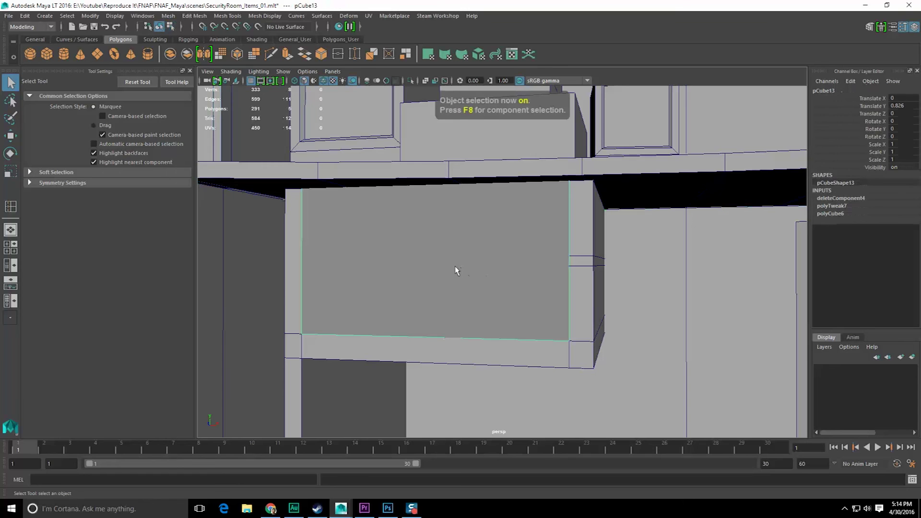
pyautogui.hotkey('ctrl', 'h')
# Step: Insert two horizontal edge loops around the compartment's left post using Multiple edge loops
pyautogui.keyDown('alt'); pyautogui.moveTo(477, 283); pyautogui.dragTo(418, 286); pyautogui.keyUp('alt')
pyautogui.moveTo(415, 284)
pyautogui.keyDown('shift'); pyautogui.mouseDown(button='right')
pyautogui.moveTo(377, 297)
pyautogui.moveTo(403, 280)
pyautogui.moveTo(417, 288)
pyautogui.mouseUp(button='right'); pyautogui.keyUp('shift')
pyautogui.press('F8')
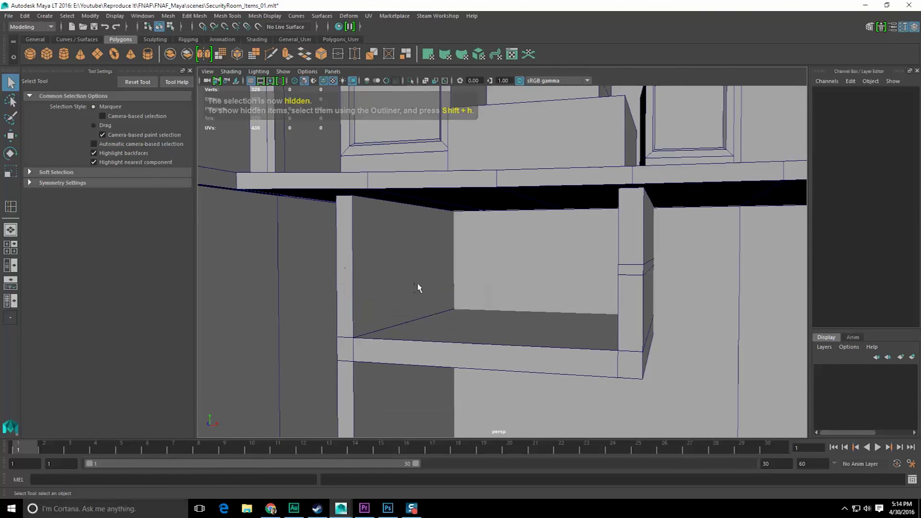
pyautogui.click(397, 282)
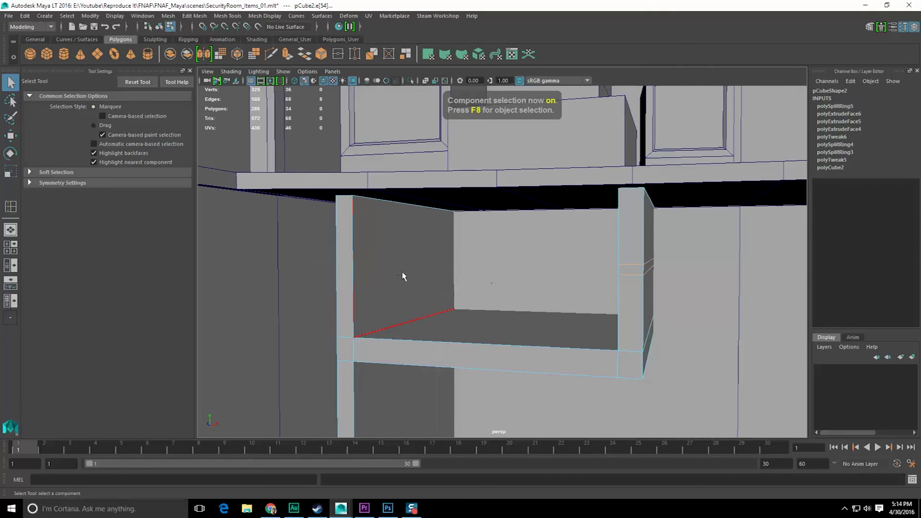
pyautogui.press('F8')
pyautogui.keyDown('shift'); pyautogui.moveTo(387, 264); pyautogui.dragTo(345, 283, button='right'); pyautogui.keyUp('shift')
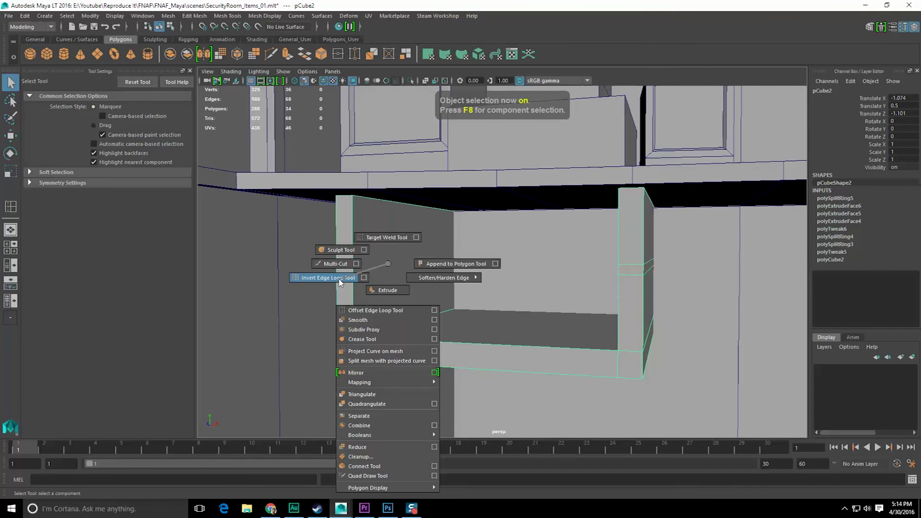
pyautogui.keyDown('shift'); pyautogui.moveTo(339, 282); pyautogui.dragTo(339, 282, button='right'); pyautogui.keyUp('shift')
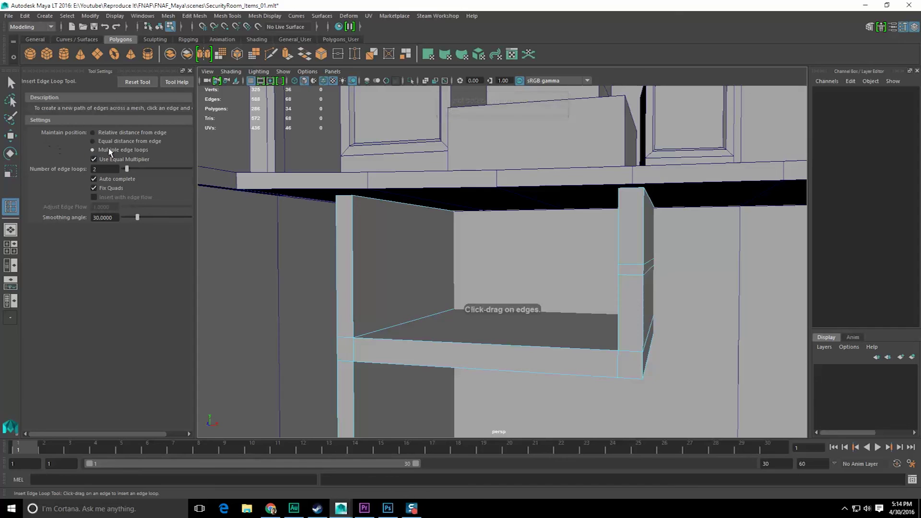
pyautogui.click(354, 245)
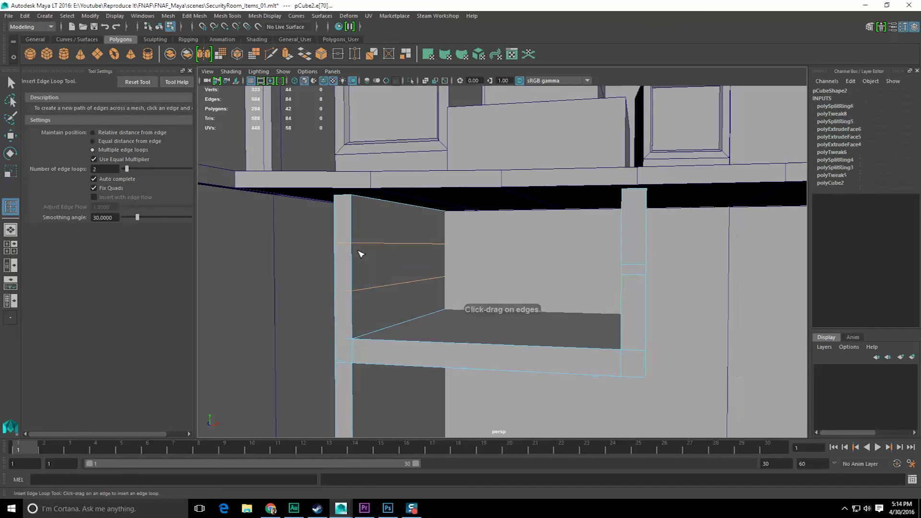
# Step: Move the left post's two new edge loops vertically to line up with the pair of loops on the right post
pyautogui.press('w')
pyautogui.moveTo(355, 242); pyautogui.dragTo(359, 224, button='right')
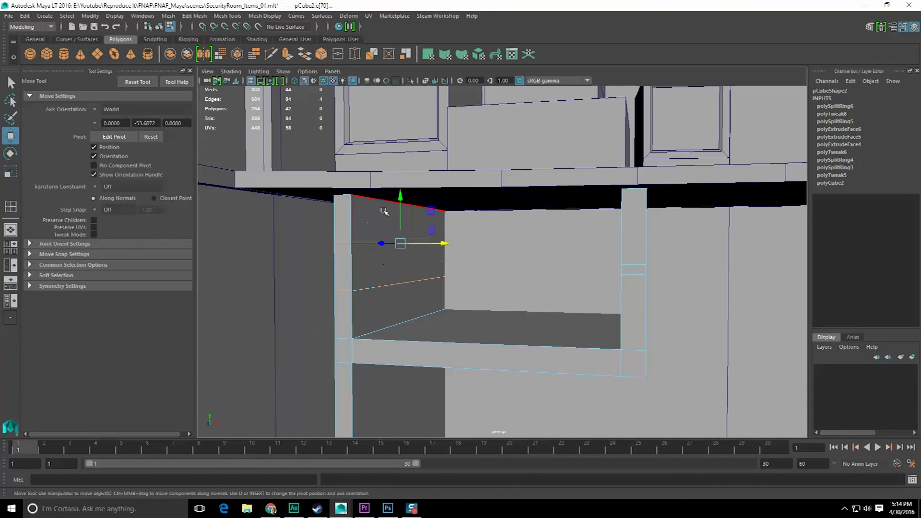
pyautogui.click(429, 281)
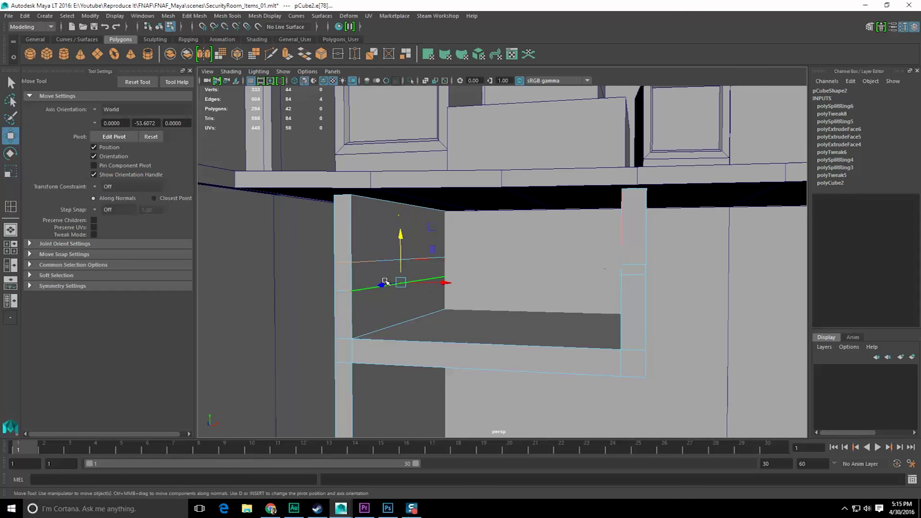
pyautogui.moveTo(630, 279); pyautogui.dragTo(621, 281, button='middle')
# Step: Delete the inner faces between the paired loops on both posts, bridge the openings into a horizontal divider, and save the scene
pyautogui.press('q')
pyautogui.keyDown('alt'); pyautogui.moveTo(428, 270); pyautogui.dragTo(578, 270); pyautogui.keyUp('alt')
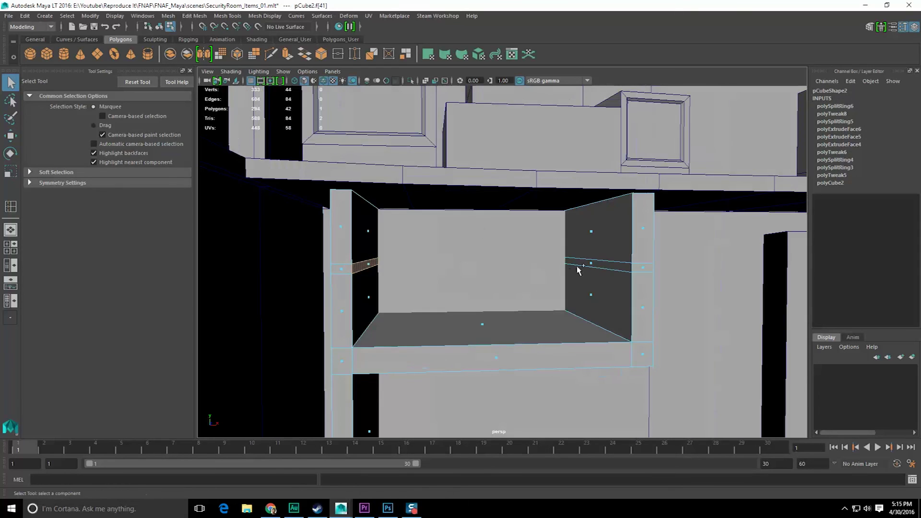
pyautogui.keyDown('shift'); pyautogui.moveTo(592, 266); pyautogui.dragTo(579, 387, button='right'); pyautogui.keyUp('shift')
pyautogui.keyDown('alt'); pyautogui.moveTo(576, 376); pyautogui.dragTo(548, 377); pyautogui.keyUp('alt')
pyautogui.press('q')
pyautogui.press('F8')
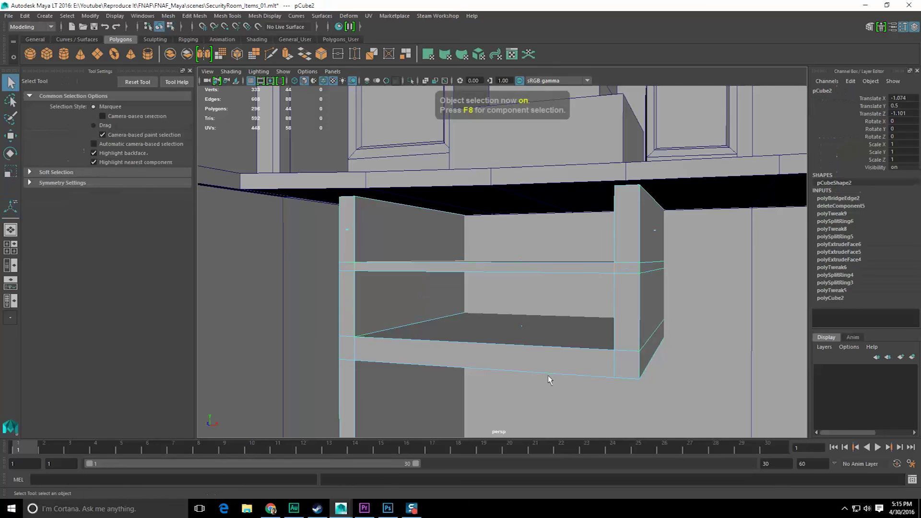
pyautogui.hotkey('ctrl', 's')
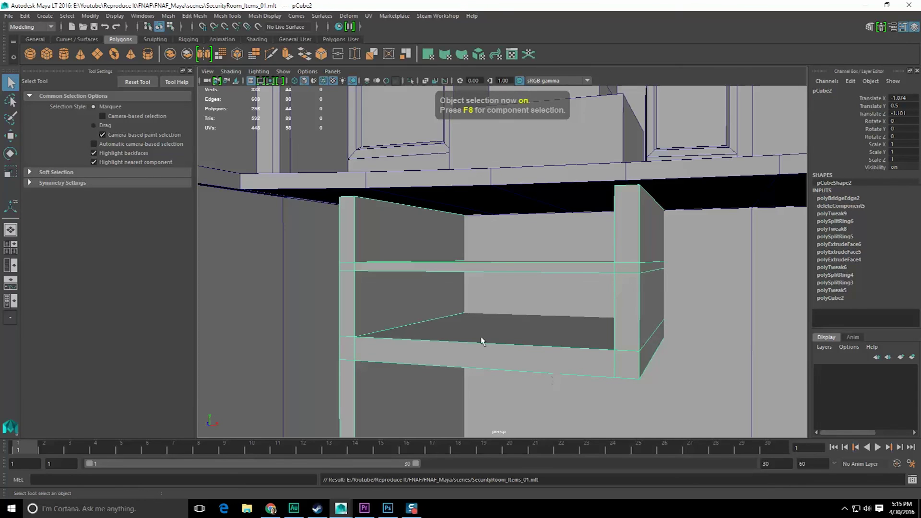
# Step: Show all hidden objects so the drawer box is back in the compartment
pyautogui.click(116, 17)
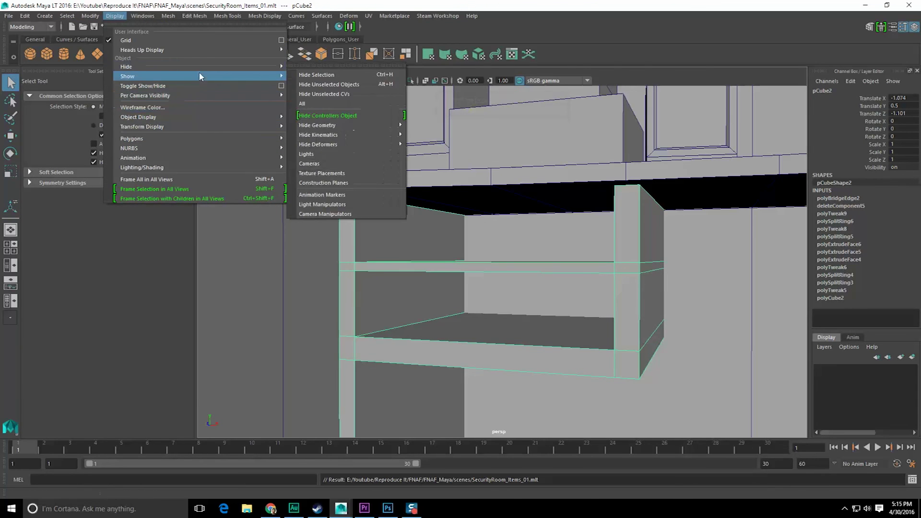
pyautogui.moveTo(200, 77)
pyautogui.click(315, 118)
pyautogui.moveTo(481, 227); pyautogui.dragTo(484, 256, button='right')
pyautogui.click(486, 304)
pyautogui.keyDown('alt'); pyautogui.moveTo(485, 311); pyautogui.dragTo(461, 319); pyautogui.keyUp('alt')
pyautogui.keyDown('shift'); pyautogui.click(541, 366); pyautogui.keyUp('shift')
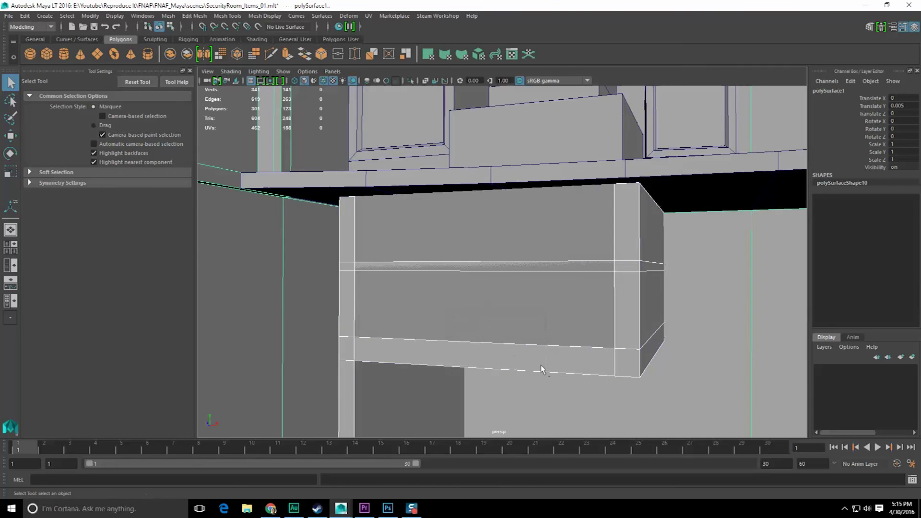
# Step: Raise the bottom face of the drawer box, snapping it to the top of the horizontal divider
pyautogui.moveTo(483, 222); pyautogui.dragTo(465, 273, button='right')
pyautogui.click(465, 274)
pyautogui.press('w')
pyautogui.click(520, 283)
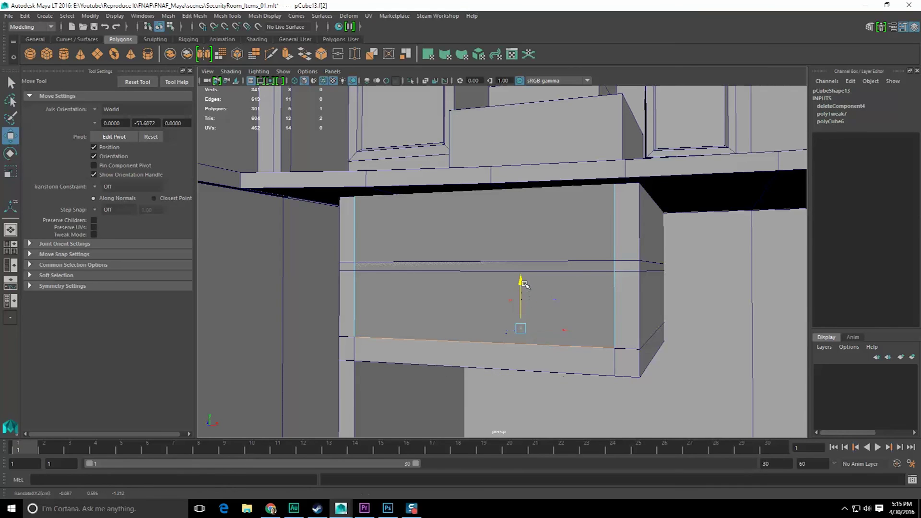
pyautogui.press('v')
pyautogui.moveTo(622, 238); pyautogui.dragTo(615, 256, button='middle')
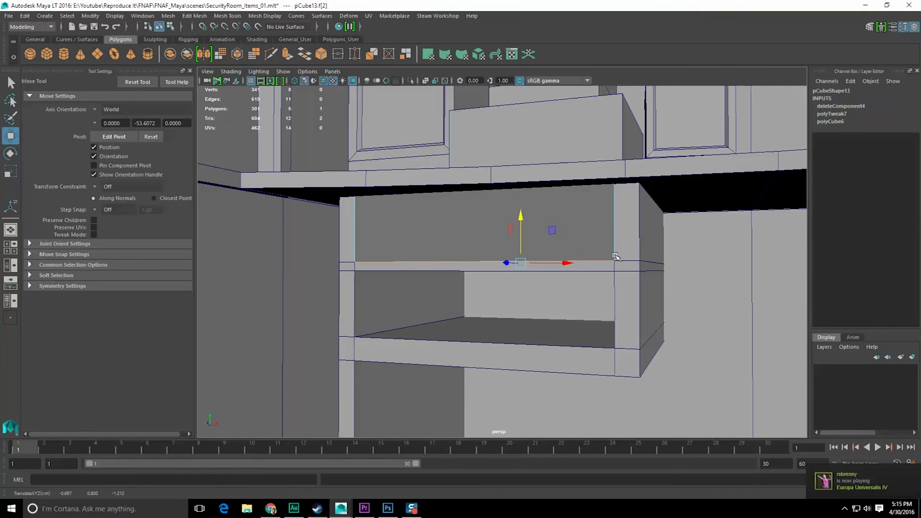
# Step: Compare the drawers with the footage in Premiere Pro, then return to Maya LT and duplicate the upper drawer box
pyautogui.click(365, 508)
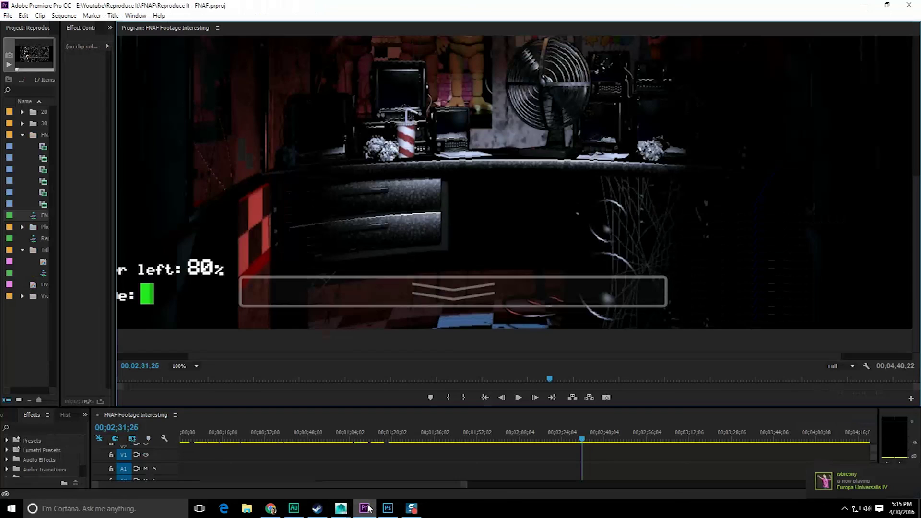
pyautogui.click(366, 508)
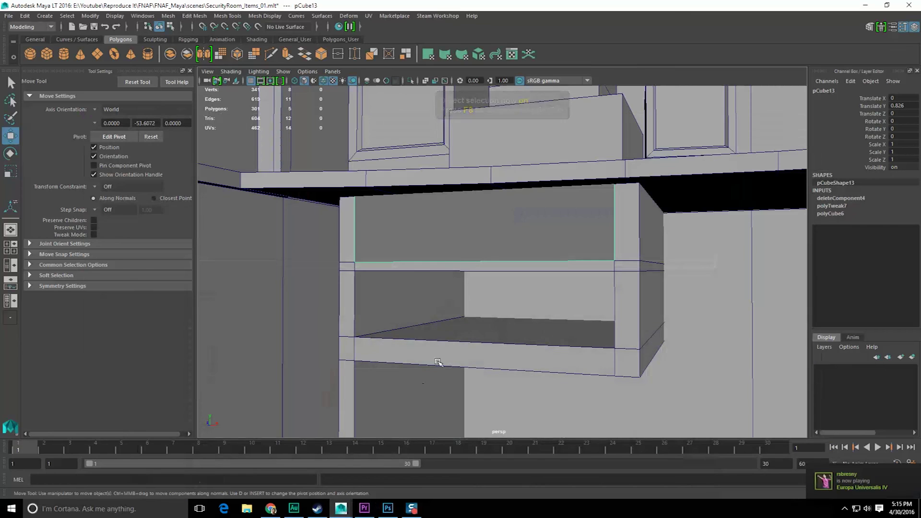
pyautogui.press('F8')
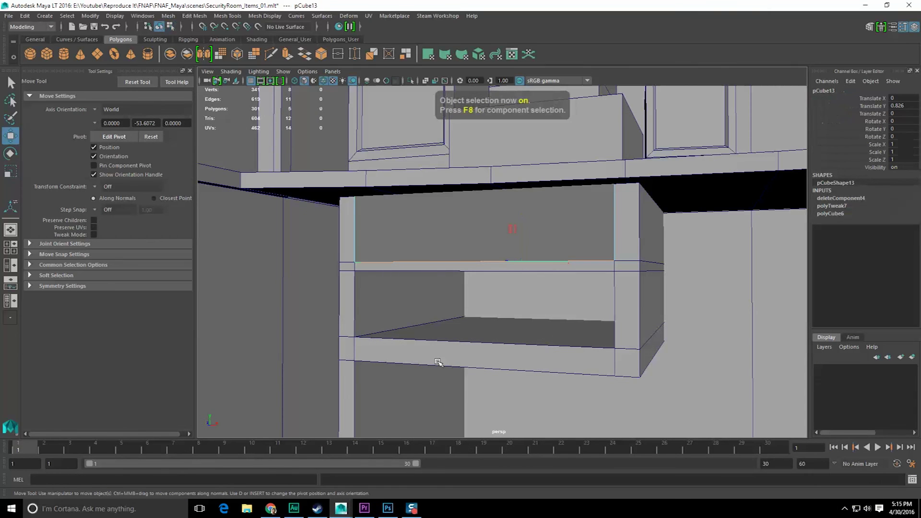
pyautogui.hotkey('ctrl', 'd')
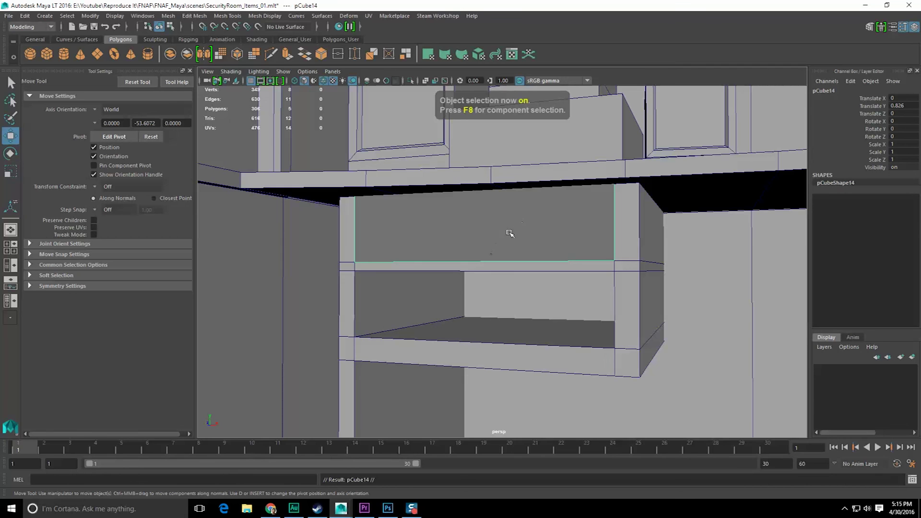
# Step: Move the duplicated box down, vertex-snapping it into the opening below the divider, and save the scene
pyautogui.scroll(-4, 503, 254)
pyautogui.scroll(3, 503, 261)
pyautogui.keyDown('alt'); pyautogui.moveTo(614, 240); pyautogui.dragTo(592, 239, button='middle'); pyautogui.keyUp('alt')
pyautogui.keyDown('alt'); pyautogui.moveTo(535, 248); pyautogui.dragTo(363, 272); pyautogui.keyUp('alt')
pyautogui.click(385, 264)
pyautogui.press('v')
pyautogui.moveTo(373, 315); pyautogui.dragTo(371, 320, button='middle')
pyautogui.moveTo(372, 319)
pyautogui.keyDown('alt'); pyautogui.mouseDown()
pyautogui.moveTo(396, 319)
pyautogui.moveTo(372, 318)
pyautogui.mouseUp(); pyautogui.keyUp('alt')
pyautogui.press('q')
pyautogui.hotkey('ctrl', 's')
# Step: Examine the upper and lower drawer boxes inside the compartment by selecting them and their faces
pyautogui.keyDown('alt'); pyautogui.moveTo(496, 314); pyautogui.dragTo(456, 253); pyautogui.keyUp('alt')
pyautogui.moveTo(455, 254); pyautogui.dragTo(458, 289, button='right')
pyautogui.click(460, 298)
pyautogui.keyDown('alt'); pyautogui.moveTo(460, 298); pyautogui.dragTo(446, 298); pyautogui.keyUp('alt')
pyautogui.click(446, 298)
pyautogui.click(454, 222)
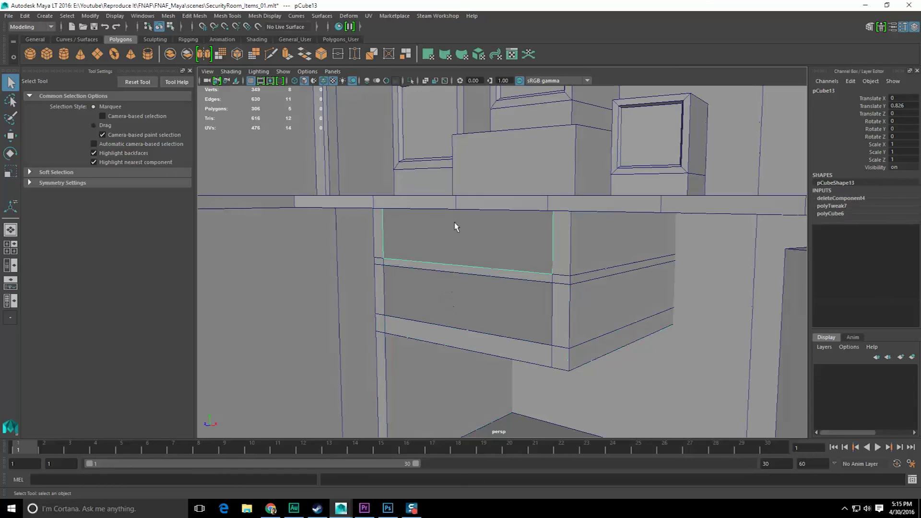
pyautogui.keyDown('shift'); pyautogui.click(453, 308); pyautogui.keyUp('shift')
pyautogui.moveTo(456, 240); pyautogui.dragTo(454, 263, button='right')
pyautogui.click(465, 245)
pyautogui.keyDown('alt'); pyautogui.moveTo(462, 254); pyautogui.dragTo(482, 249); pyautogui.keyUp('alt')
pyautogui.click(459, 242)
pyautogui.keyDown('alt'); pyautogui.moveTo(482, 249); pyautogui.dragTo(488, 234); pyautogui.keyUp('alt')
pyautogui.click(488, 232)
pyautogui.moveTo(487, 232); pyautogui.dragTo(488, 249, button='right')
pyautogui.click(488, 250)
pyautogui.keyDown('alt'); pyautogui.moveTo(487, 250); pyautogui.dragTo(533, 282); pyautogui.keyUp('alt')
pyautogui.scroll(4, 417, 301)
pyautogui.scroll(-3, 421, 290)
pyautogui.scroll(-4, 422, 290)
pyautogui.press('F8')
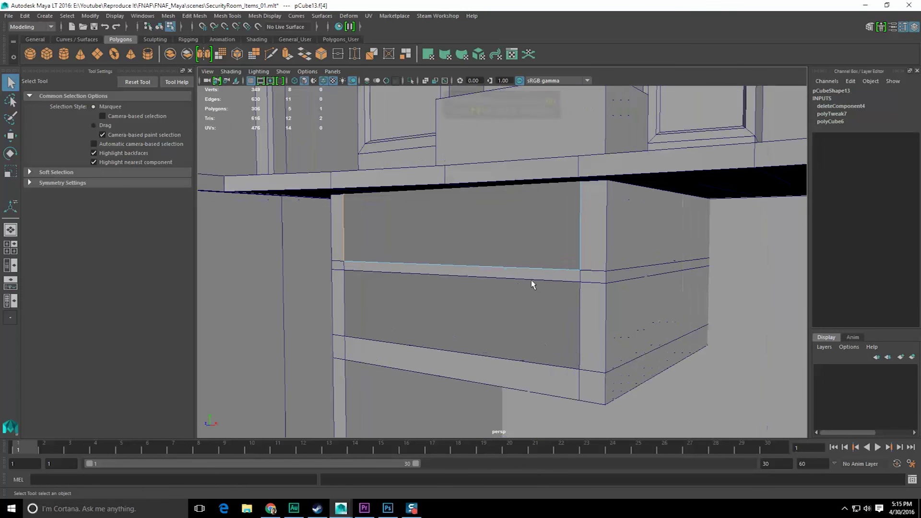
pyautogui.press('F8')
pyautogui.click(481, 313)
# Step: Inspect the upper drawer box's geometry from several angles, checking which faces make up its front
pyautogui.keyDown('alt'); pyautogui.moveTo(482, 313); pyautogui.dragTo(674, 282); pyautogui.keyUp('alt')
pyautogui.scroll(4, 674, 282)
pyautogui.scroll(1, 667, 245)
pyautogui.keyDown('alt'); pyautogui.moveTo(662, 246); pyautogui.dragTo(619, 248, button='middle'); pyautogui.keyUp('alt')
pyautogui.scroll(-2, 616, 246)
pyautogui.scroll(2, 617, 246)
pyautogui.keyDown('alt'); pyautogui.moveTo(617, 246); pyautogui.dragTo(453, 284); pyautogui.keyUp('alt')
pyautogui.scroll(-4, 453, 284)
pyautogui.moveTo(522, 299)
pyautogui.keyDown('alt'); pyautogui.mouseDown()
pyautogui.moveTo(510, 292)
pyautogui.moveTo(506, 306)
pyautogui.mouseUp(); pyautogui.keyUp('alt')
pyautogui.click(529, 282)
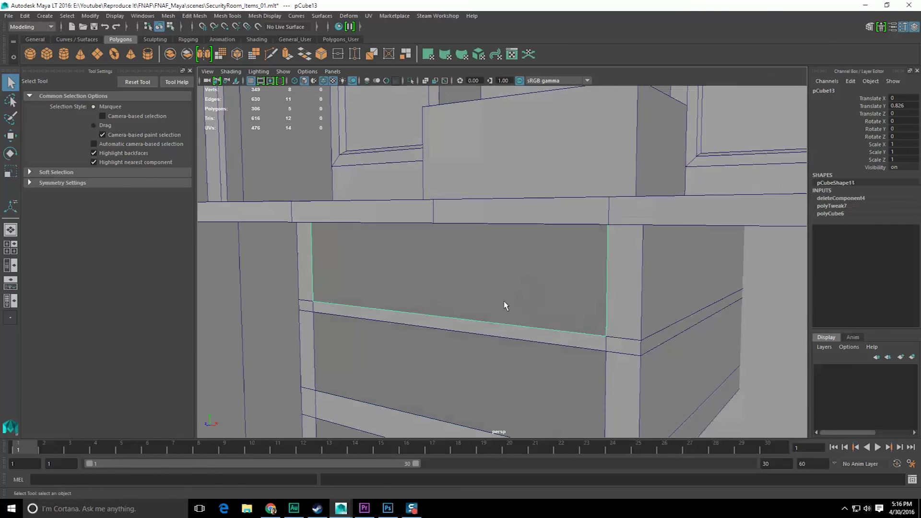
pyautogui.scroll(-2, 508, 298)
pyautogui.scroll(1, 514, 293)
pyautogui.keyDown('alt'); pyautogui.moveTo(679, 306); pyautogui.dragTo(652, 296); pyautogui.keyUp('alt')
pyautogui.moveTo(486, 253); pyautogui.dragTo(490, 279, button='right')
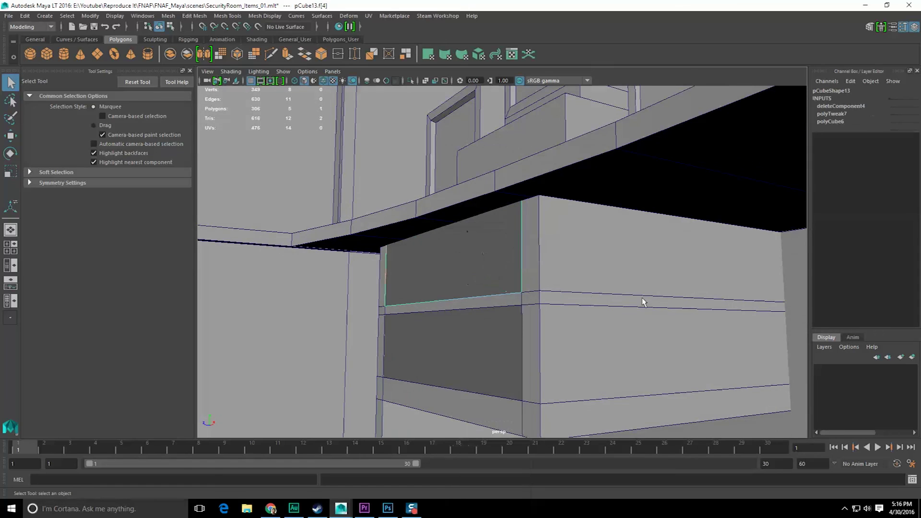
pyautogui.press('f')
pyautogui.keyDown('alt'); pyautogui.moveTo(559, 268); pyautogui.dragTo(619, 266); pyautogui.keyUp('alt')
pyautogui.moveTo(422, 251); pyautogui.dragTo(519, 277)
pyautogui.click(487, 267)
pyautogui.moveTo(479, 251); pyautogui.dragTo(480, 269, button='right')
pyautogui.moveTo(437, 246); pyautogui.dragTo(434, 270)
pyautogui.click(496, 275)
pyautogui.moveTo(448, 254); pyautogui.dragTo(449, 271, button='right')
pyautogui.moveTo(419, 240); pyautogui.dragTo(443, 255)
pyautogui.click(444, 258)
pyautogui.moveTo(531, 272)
pyautogui.keyDown('alt'); pyautogui.mouseDown()
pyautogui.moveTo(514, 286)
pyautogui.moveTo(382, 286)
pyautogui.moveTo(337, 299)
pyautogui.moveTo(534, 288)
pyautogui.mouseUp(); pyautogui.keyUp('alt')
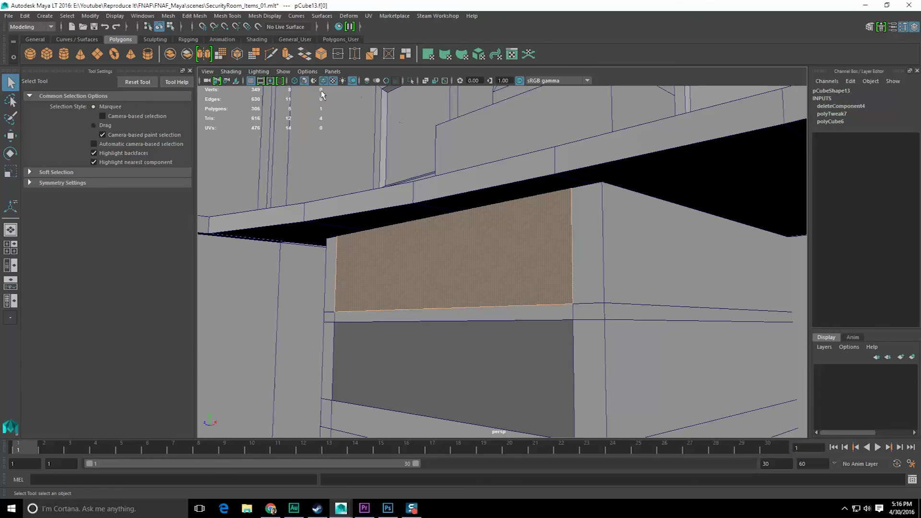
# Step: Hide the desk compartment surrounding the drawers and check the individual faces of the exposed upper drawer box
pyautogui.click(664, 296)
pyautogui.hotkey('ctrl', 'h')
pyautogui.keyDown('alt'); pyautogui.moveTo(599, 286); pyautogui.dragTo(512, 241); pyautogui.keyUp('alt')
pyautogui.moveTo(511, 234); pyautogui.dragTo(512, 258, button='right')
pyautogui.click(424, 235)
pyautogui.keyDown('alt'); pyautogui.moveTo(432, 234); pyautogui.dragTo(475, 215); pyautogui.keyUp('alt')
pyautogui.click(429, 231)
pyautogui.click(465, 190)
pyautogui.click(432, 204)
pyautogui.moveTo(463, 187); pyautogui.dragTo(421, 242, button='right')
pyautogui.click(447, 212)
pyautogui.click(434, 219)
pyautogui.click(455, 233)
# Step: Delete the multi-sided face of the upper drawer box
pyautogui.keyDown('alt'); pyautogui.moveTo(455, 233); pyautogui.dragTo(529, 220); pyautogui.keyUp('alt')
pyautogui.click(574, 220)
pyautogui.moveTo(498, 186); pyautogui.dragTo(497, 210, button='right')
pyautogui.click(496, 210)
pyautogui.keyDown('alt'); pyautogui.moveTo(497, 210); pyautogui.dragTo(364, 221); pyautogui.keyUp('alt')
pyautogui.press('Delete')
# Step: Bridge the two front vertical edges of the upper drawer box to form a front face, then return to object selection
pyautogui.moveTo(320, 218); pyautogui.dragTo(319, 188, button='right')
pyautogui.keyDown('alt'); pyautogui.moveTo(331, 216); pyautogui.dragTo(335, 203); pyautogui.keyUp('alt')
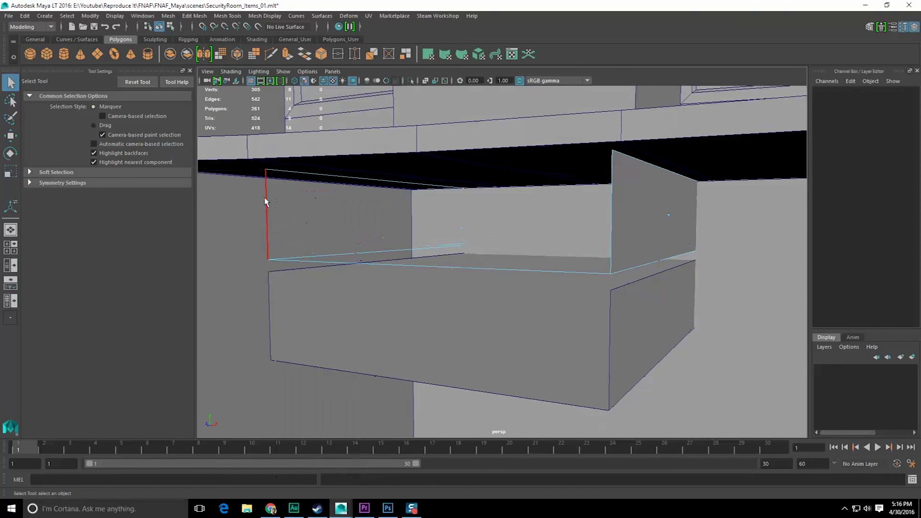
pyautogui.click(266, 199)
pyautogui.keyDown('shift'); pyautogui.click(621, 227); pyautogui.keyUp('shift')
pyautogui.keyDown('shift'); pyautogui.moveTo(617, 226); pyautogui.dragTo(599, 331, button='right'); pyautogui.keyUp('shift')
pyautogui.keyDown('alt'); pyautogui.moveTo(511, 275); pyautogui.dragTo(511, 300); pyautogui.keyUp('alt')
pyautogui.scroll(7, 494, 309)
pyautogui.keyDown('alt'); pyautogui.moveTo(520, 230); pyautogui.dragTo(535, 284, button='middle'); pyautogui.keyUp('alt')
pyautogui.click(370, 217)
pyautogui.keyDown('alt'); pyautogui.moveTo(716, 265); pyautogui.dragTo(515, 230); pyautogui.keyUp('alt')
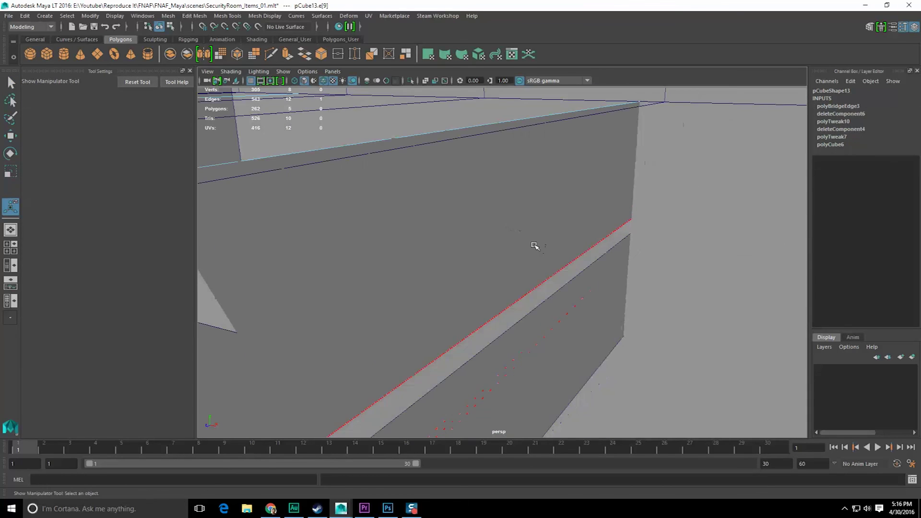
pyautogui.scroll(-5, 534, 246)
pyautogui.keyDown('alt'); pyautogui.moveTo(435, 230); pyautogui.dragTo(464, 171); pyautogui.keyUp('alt')
pyautogui.keyDown('shift'); pyautogui.moveTo(473, 159); pyautogui.dragTo(469, 264, button='right'); pyautogui.keyUp('shift')
pyautogui.keyDown('shift'); pyautogui.moveTo(466, 171); pyautogui.dragTo(454, 279, button='right'); pyautogui.keyUp('shift')
pyautogui.keyDown('alt'); pyautogui.moveTo(434, 258); pyautogui.dragTo(507, 243, button='middle'); pyautogui.keyUp('alt')
pyautogui.scroll(-2, 506, 243)
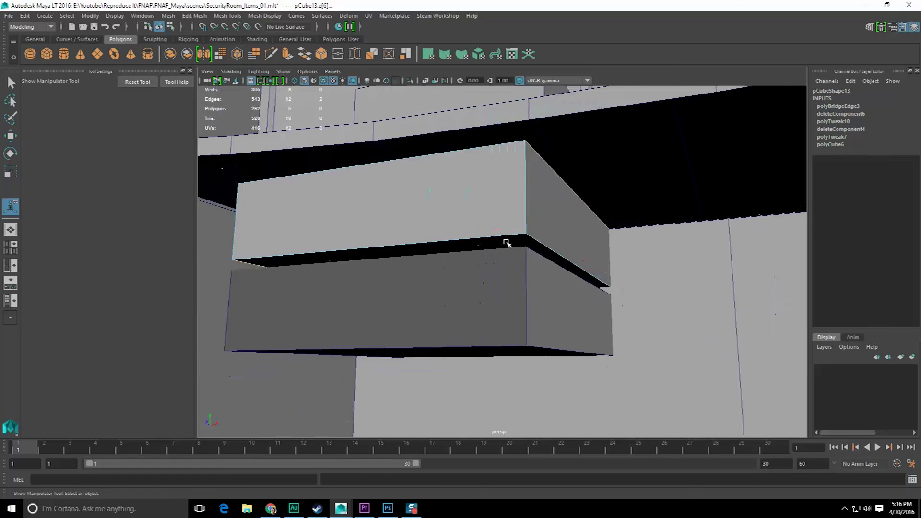
pyautogui.press('q')
pyautogui.press('F8')
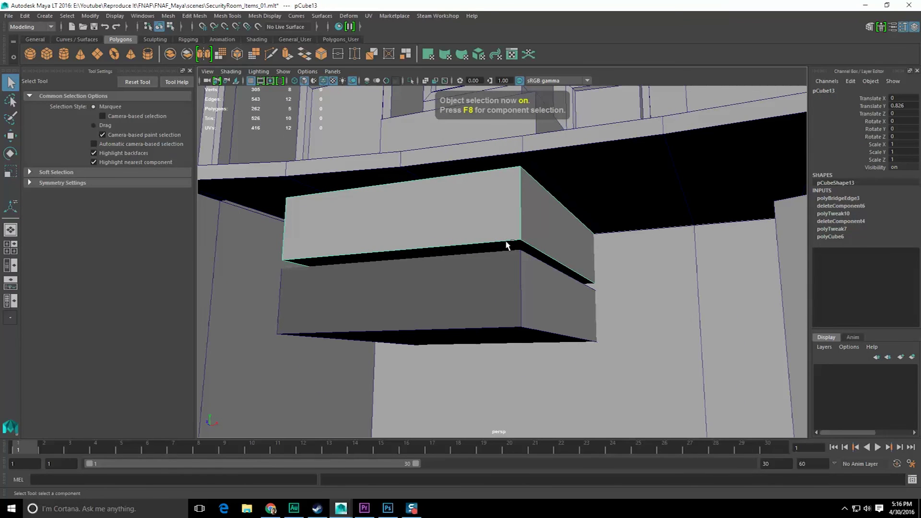
# Step: Duplicate the repaired upper drawer box and vertex-snap the copy down onto the lower drawer box
pyautogui.click(496, 292)
pyautogui.click(440, 245)
pyautogui.hotkey('ctrl', 'd')
pyautogui.press('w')
pyautogui.keyDown('alt'); pyautogui.moveTo(347, 235); pyautogui.dragTo(385, 215, button='middle'); pyautogui.keyUp('alt')
pyautogui.press('d')
pyautogui.press('v')
pyautogui.press('v')
pyautogui.moveTo(408, 316); pyautogui.dragTo(392, 293, button='middle')
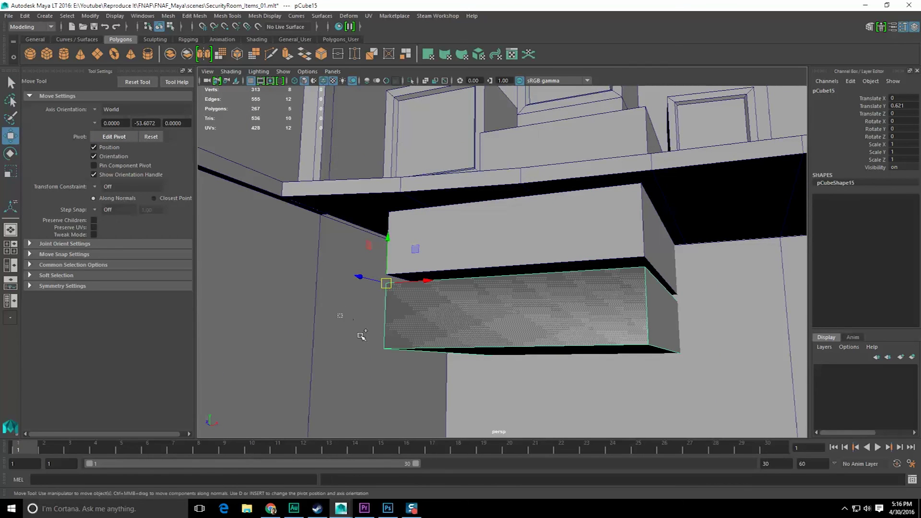
# Step: Delete the old lower drawer box, keeping the repaired copy in its place
pyautogui.click(448, 399)
pyautogui.keyDown('ctrl'); pyautogui.click(364, 391); pyautogui.keyUp('ctrl')
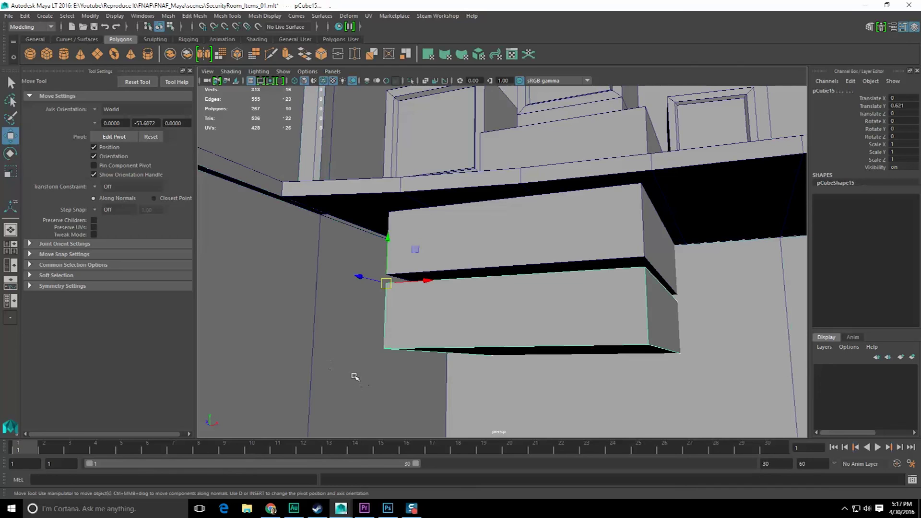
pyautogui.press('Delete')
pyautogui.hotkey('ctrl', 'z')
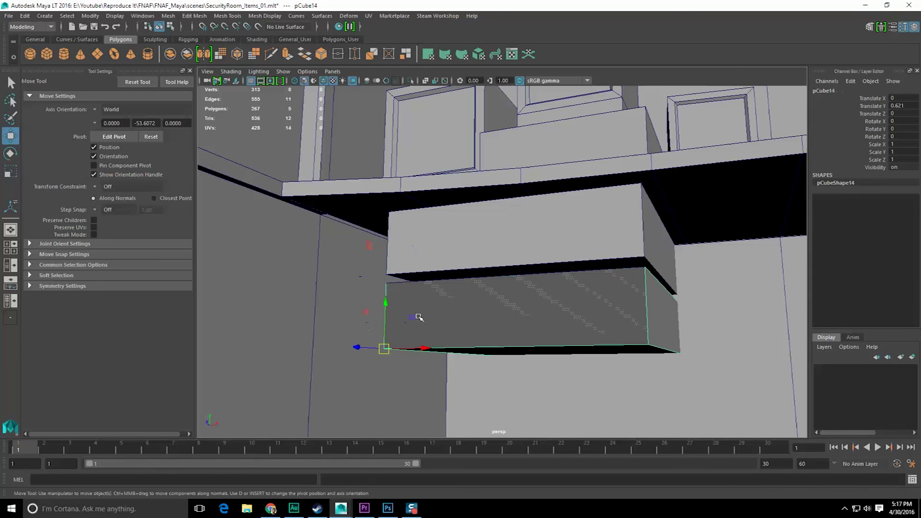
pyautogui.press('Delete')
pyautogui.press('q')
pyautogui.keyDown('alt'); pyautogui.moveTo(495, 288); pyautogui.dragTo(515, 270); pyautogui.keyUp('alt')
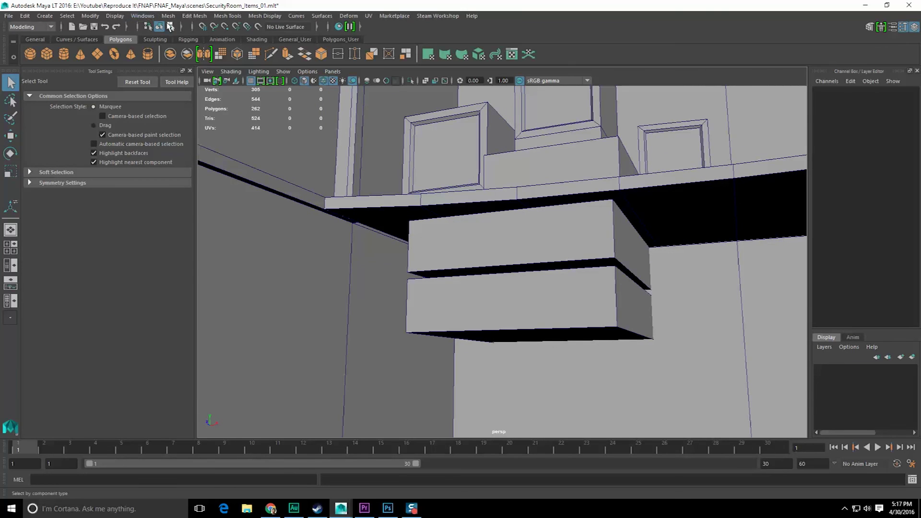
# Step: Unhide all objects to bring back the desk compartment and select the upper drawer box
pyautogui.click(114, 16)
pyautogui.moveTo(144, 89)
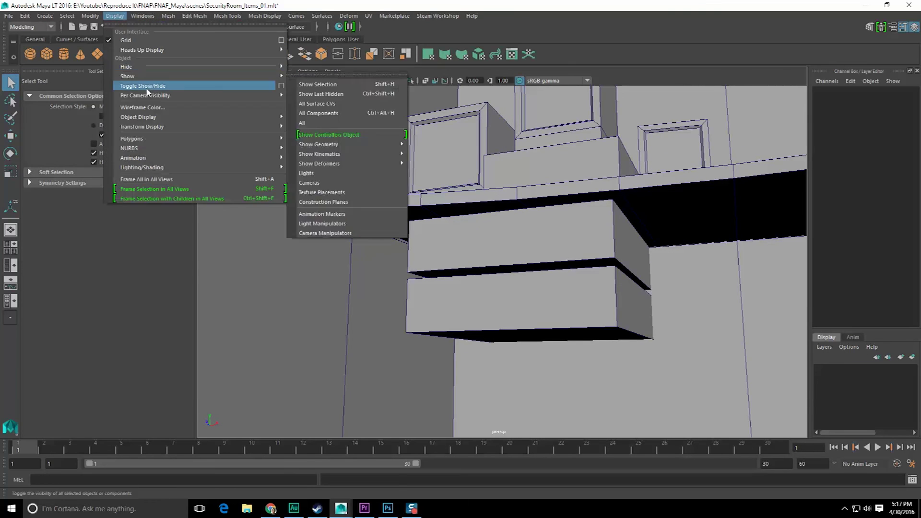
pyautogui.click(319, 120)
pyautogui.click(502, 223)
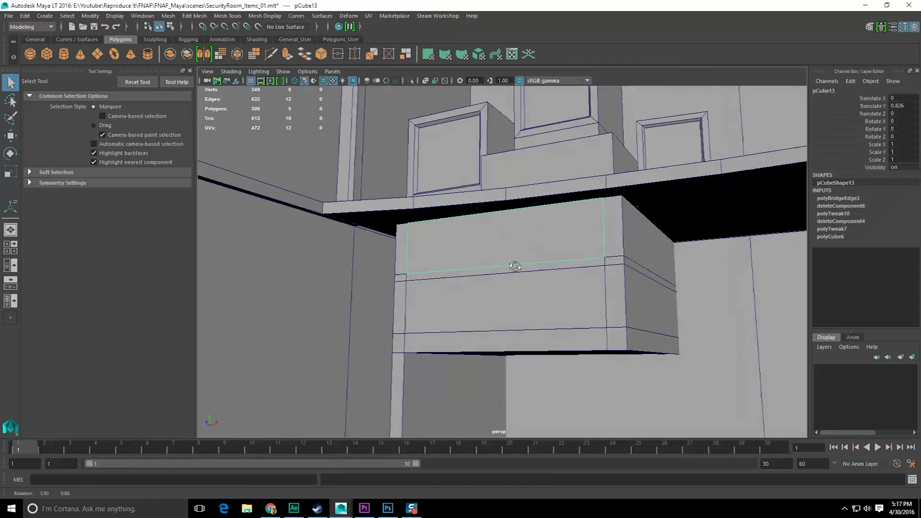
# Step: Check the drawers in the Premiere Pro footage, then pull the lower drawer's front face slightly forward out of the compartment
pyautogui.click(364, 509)
pyautogui.click(367, 514)
pyautogui.moveTo(521, 250); pyautogui.dragTo(522, 269, button='right')
pyautogui.click(498, 240)
pyautogui.click(496, 304)
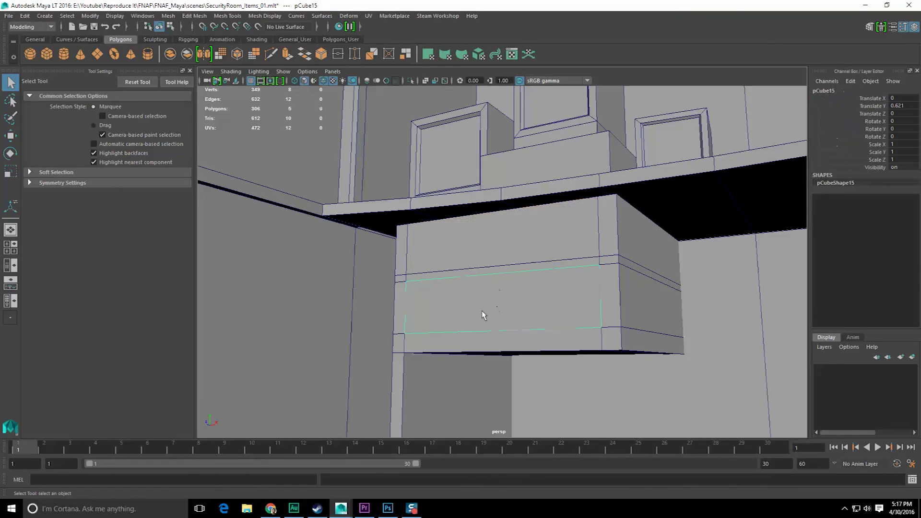
pyautogui.moveTo(486, 294); pyautogui.dragTo(486, 309, button='right')
pyautogui.click(493, 304)
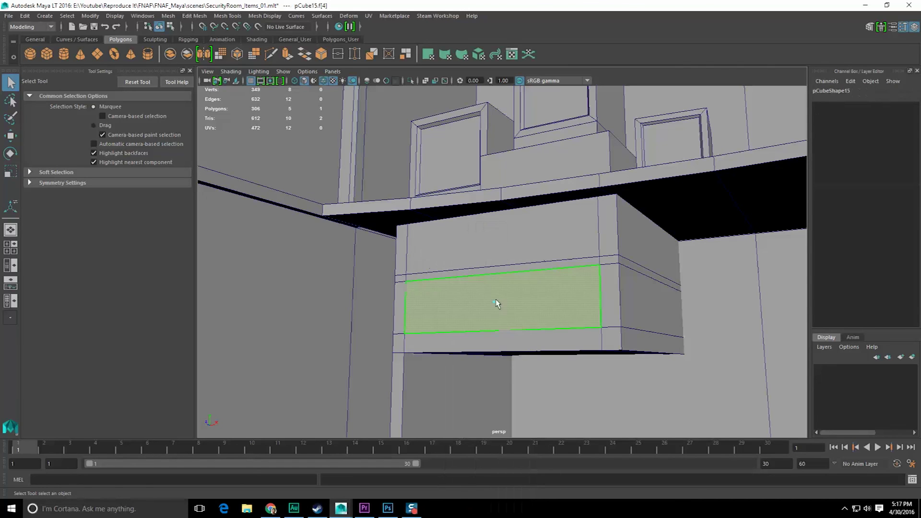
pyautogui.press('w')
pyautogui.keyDown('alt'); pyautogui.moveTo(501, 307); pyautogui.dragTo(449, 264); pyautogui.keyUp('alt')
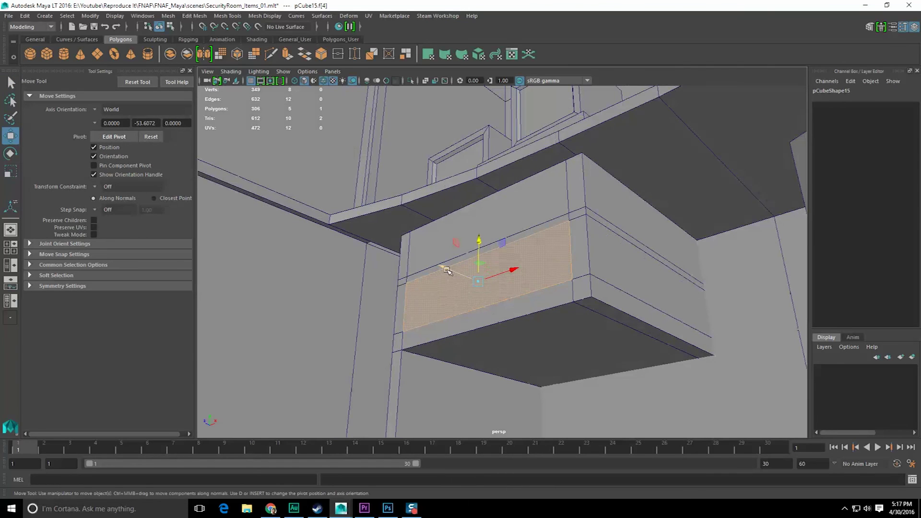
pyautogui.press('q')
# Step: Move the upper drawer's front face forward, vertex-snapped flush with the lower drawer's front, and return to object selection
pyautogui.click(499, 208)
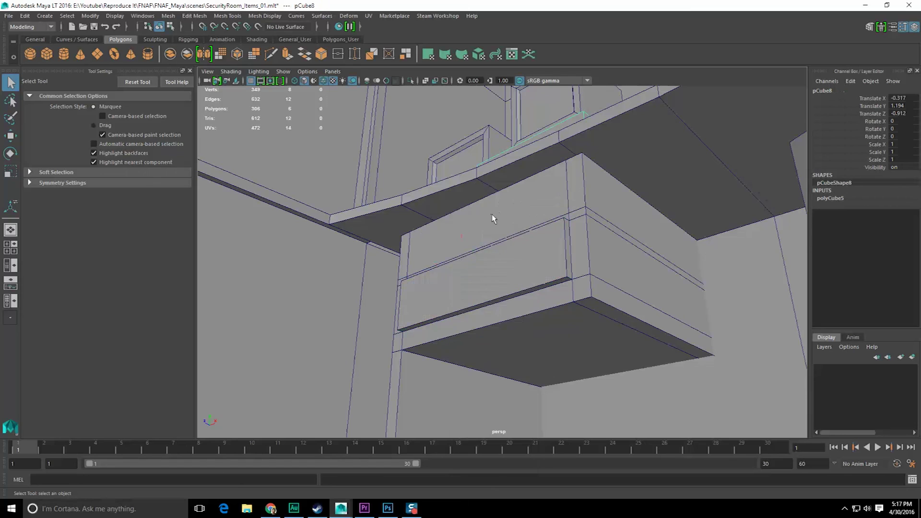
pyautogui.click(457, 239)
pyautogui.keyDown('alt'); pyautogui.moveTo(456, 239); pyautogui.dragTo(479, 230); pyautogui.keyUp('alt')
pyautogui.moveTo(479, 230); pyautogui.dragTo(479, 254, button='right')
pyautogui.click(483, 231)
pyautogui.scroll(3, 484, 228)
pyautogui.press('w')
pyautogui.press('v')
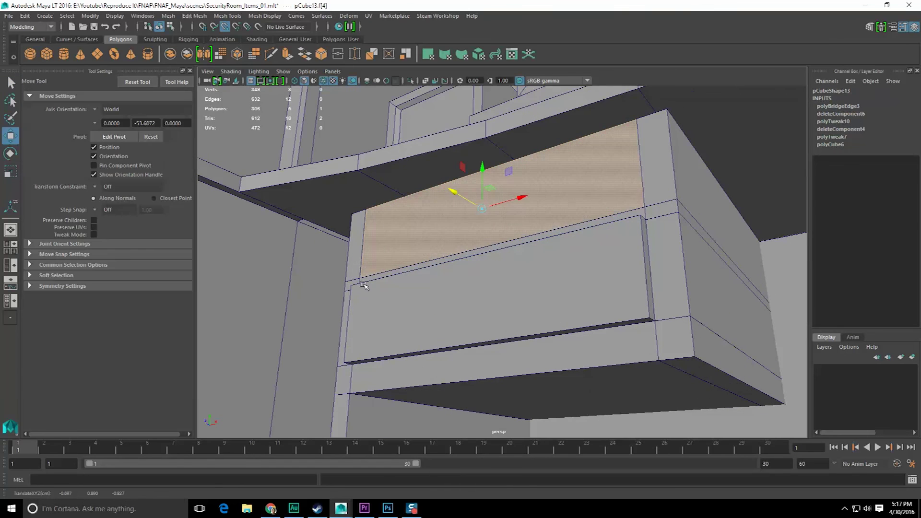
pyautogui.press('q')
pyautogui.scroll(-5, 402, 304)
pyautogui.press('F8')
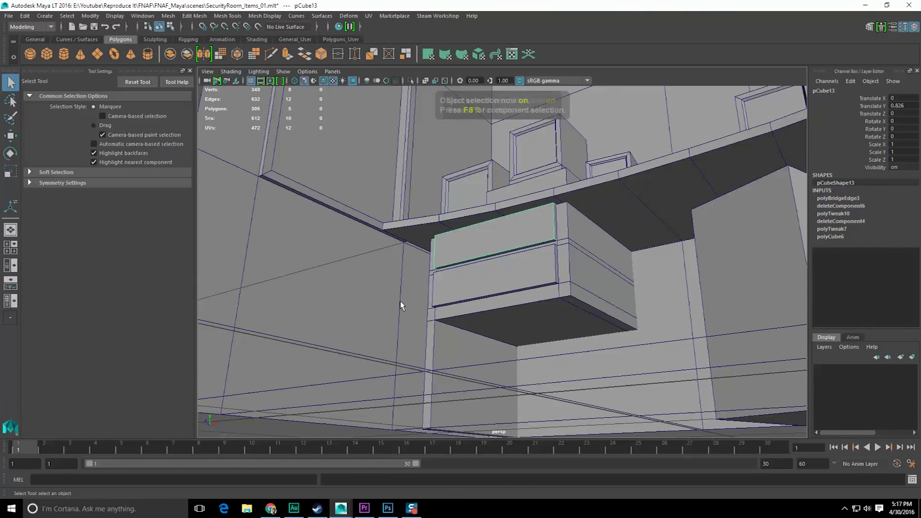
# Step: Review the desk drawers from the front and compare them with the game footage in Premiere Pro
pyautogui.keyDown('alt'); pyautogui.moveTo(401, 304); pyautogui.dragTo(493, 387); pyautogui.keyUp('alt')
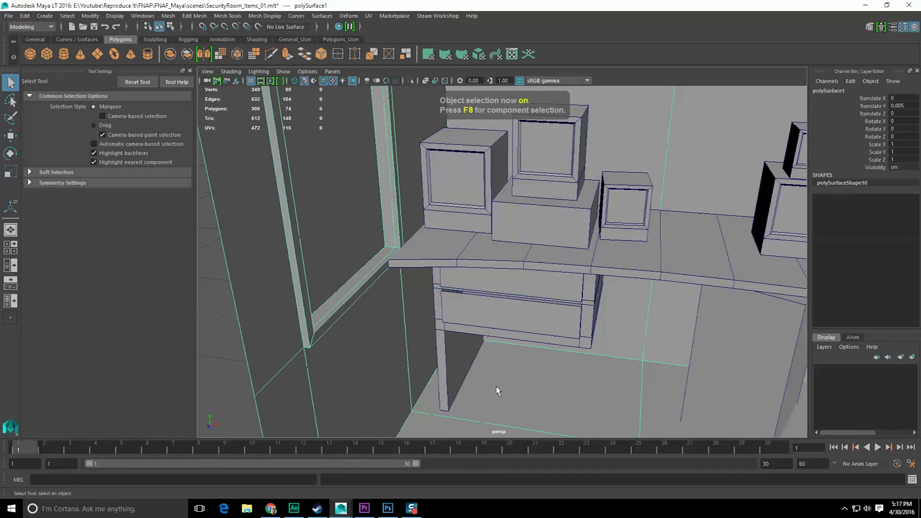
pyautogui.click(493, 387)
pyautogui.hotkey('alt', 'Tab')
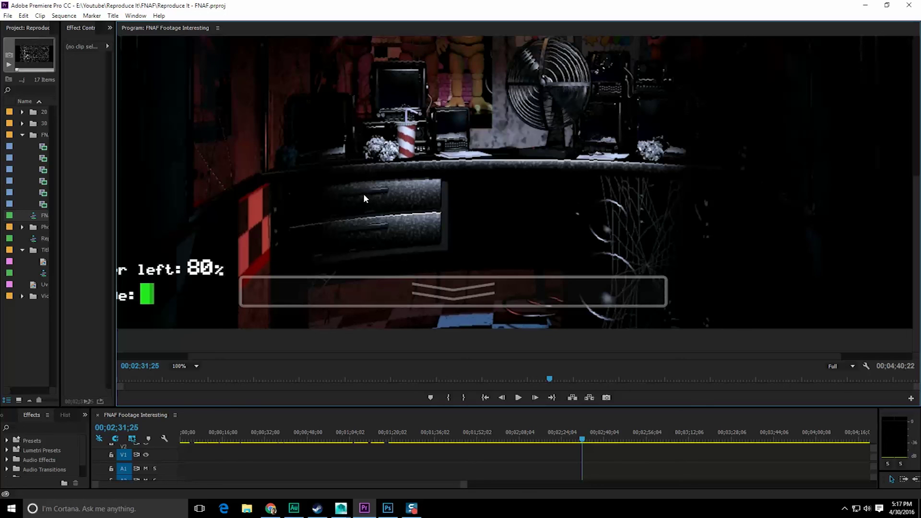
pyautogui.click(387, 508)
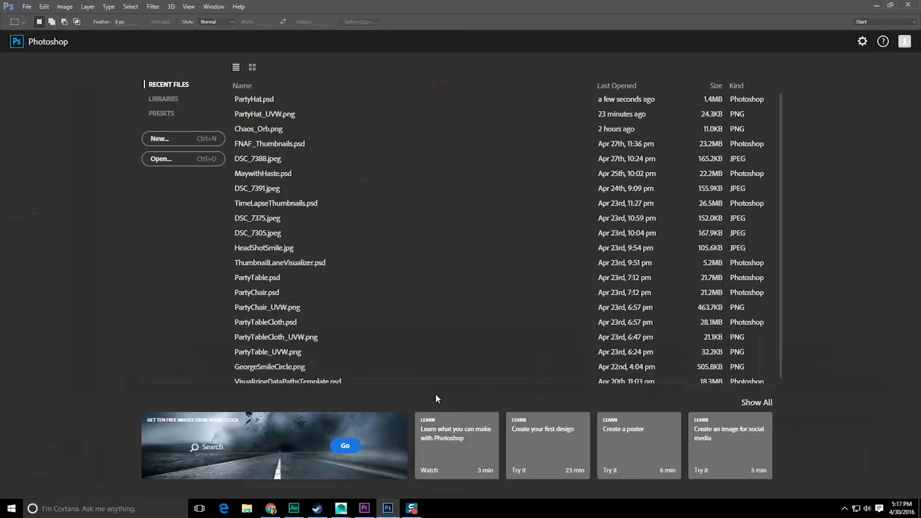
pyautogui.click(338, 508)
# Step: Insert two equally spaced horizontal edge loops across the upper drawer's front with the Insert Edge Loop tool
pyautogui.click(382, 479)
pyautogui.keyDown('alt'); pyautogui.moveTo(391, 370); pyautogui.dragTo(429, 354); pyautogui.keyUp('alt')
pyautogui.click(465, 230)
pyautogui.keyDown('alt'); pyautogui.moveTo(468, 241); pyautogui.dragTo(464, 283); pyautogui.keyUp('alt')
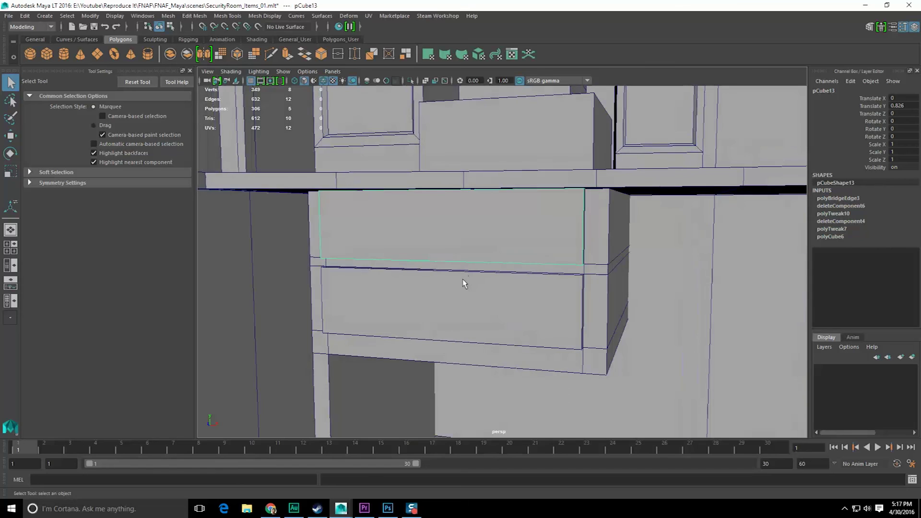
pyautogui.press('F8')
pyautogui.keyDown('shift'); pyautogui.moveTo(437, 256); pyautogui.dragTo(392, 270, button='right'); pyautogui.keyUp('shift')
pyautogui.keyDown('alt'); pyautogui.moveTo(393, 271); pyautogui.dragTo(405, 263); pyautogui.keyUp('alt')
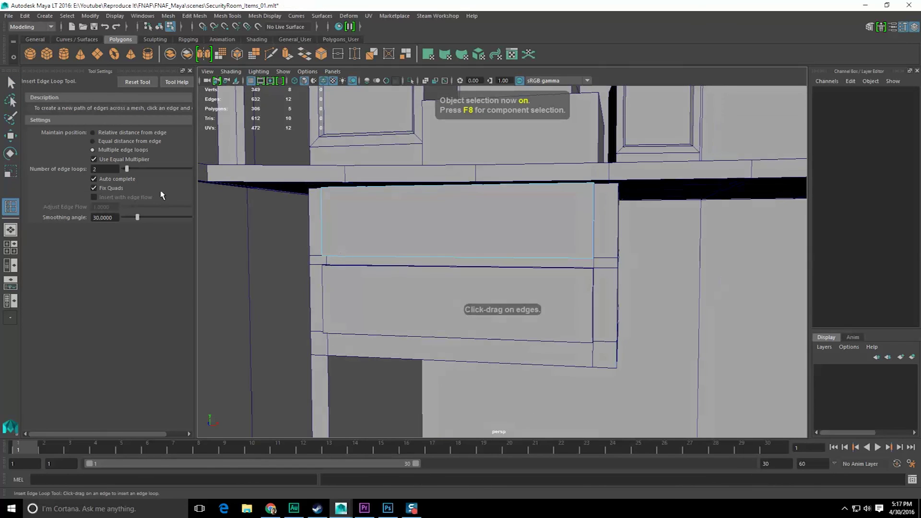
pyautogui.click(322, 227)
# Step: Scale the two horizontal edge loops closer together and move them up the drawer front to match the footage's handle height
pyautogui.keyDown('alt'); pyautogui.moveTo(386, 257); pyautogui.dragTo(380, 257); pyautogui.keyUp('alt')
pyautogui.press('e')
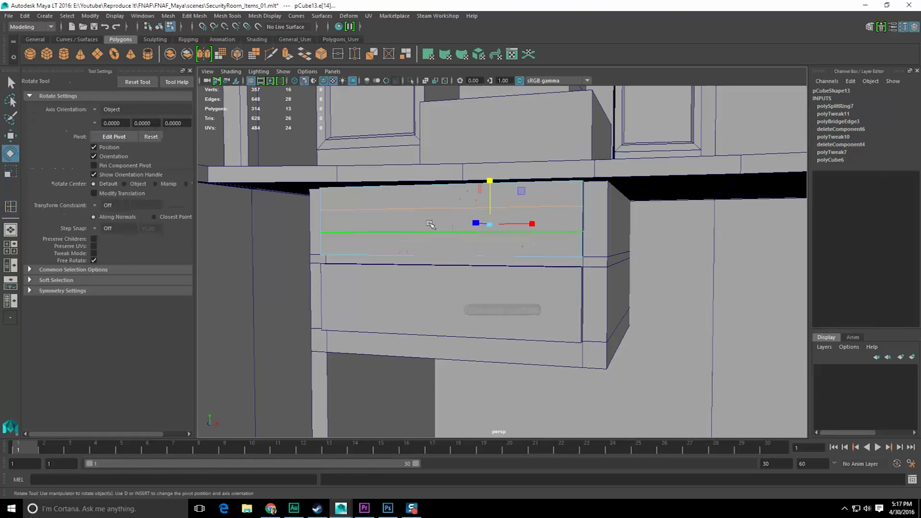
pyautogui.press('r')
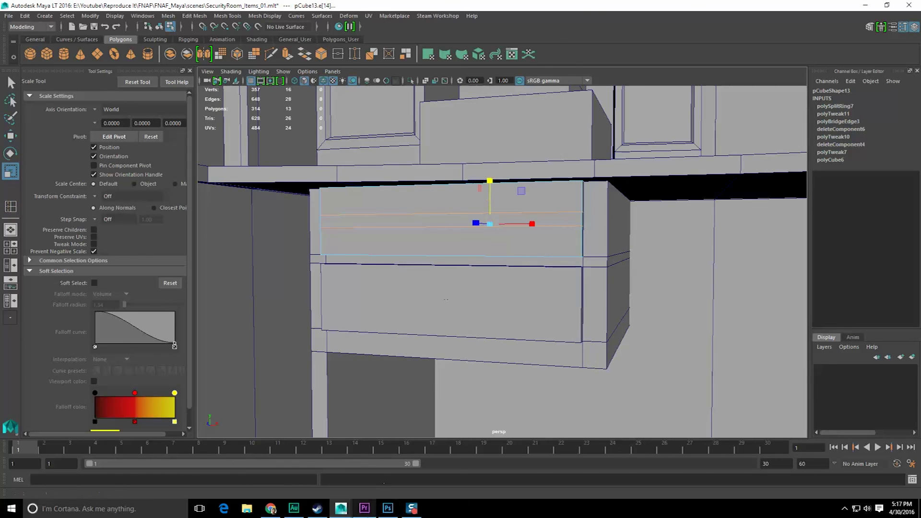
pyautogui.click(365, 511)
pyautogui.click(366, 514)
pyautogui.press('w')
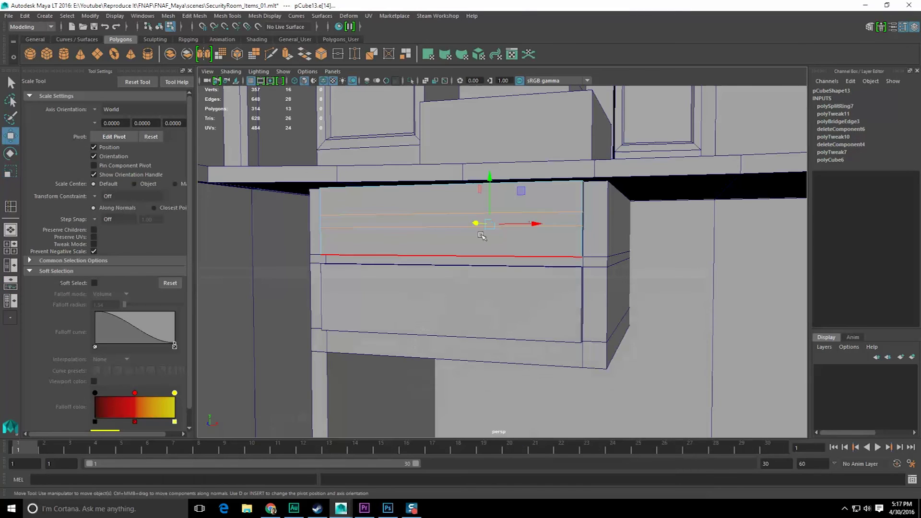
pyautogui.moveTo(488, 187); pyautogui.dragTo(488, 172)
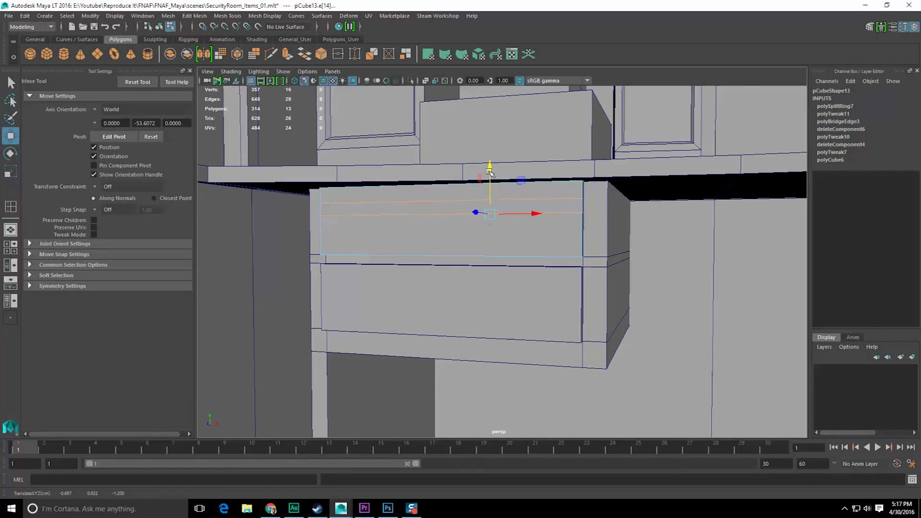
# Step: Insert two vertical edge loops through the upper drawer, dividing its front into three columns
pyautogui.press('r')
pyautogui.press('w')
pyautogui.keyDown('alt'); pyautogui.moveTo(412, 241); pyautogui.dragTo(423, 241); pyautogui.keyUp('alt')
pyautogui.press('F8')
pyautogui.keyDown('shift'); pyautogui.moveTo(421, 229); pyautogui.dragTo(368, 245, button='right'); pyautogui.keyUp('shift')
pyautogui.click(396, 259)
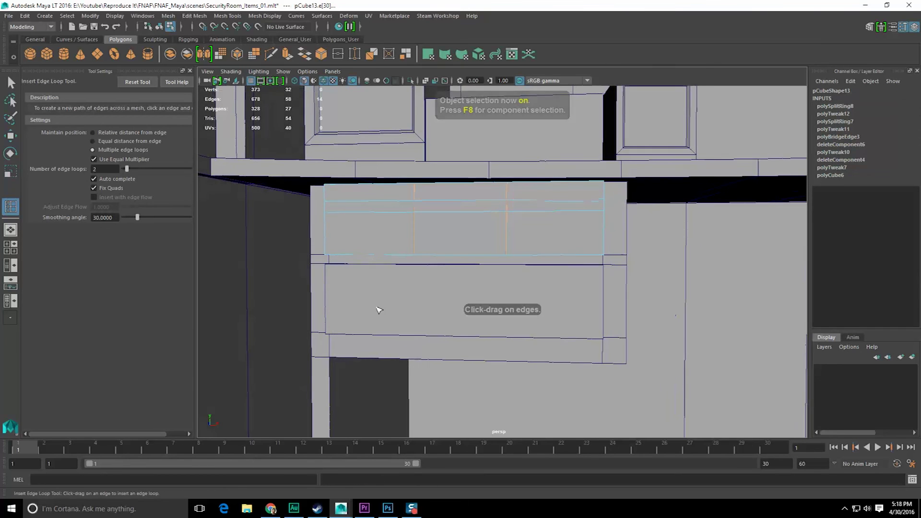
# Step: Compare the handle area in the middle of the upper drawer's front with the Premiere Pro footage
pyautogui.click(364, 509)
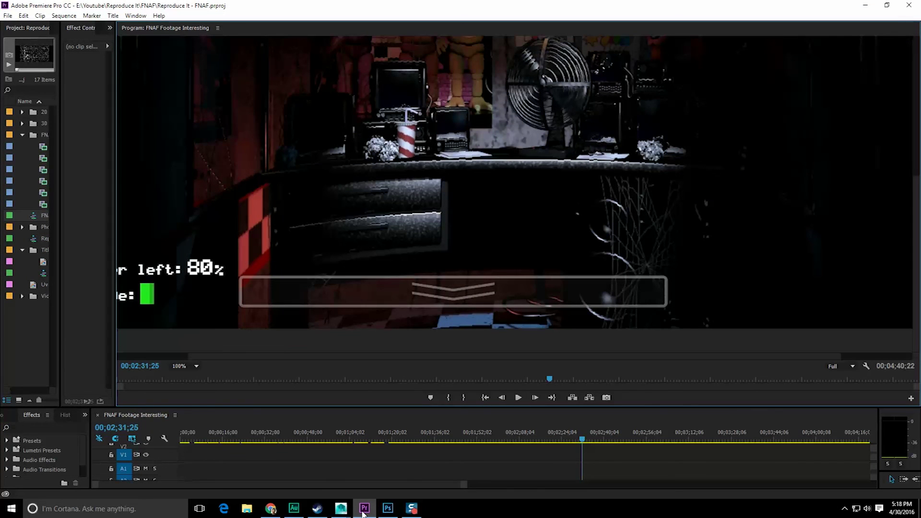
pyautogui.click(364, 509)
pyautogui.moveTo(455, 222)
pyautogui.mouseDown(button='right')
pyautogui.moveTo(455, 246)
pyautogui.moveTo(454, 226)
pyautogui.mouseUp(button='right')
pyautogui.press('q')
pyautogui.click(456, 208)
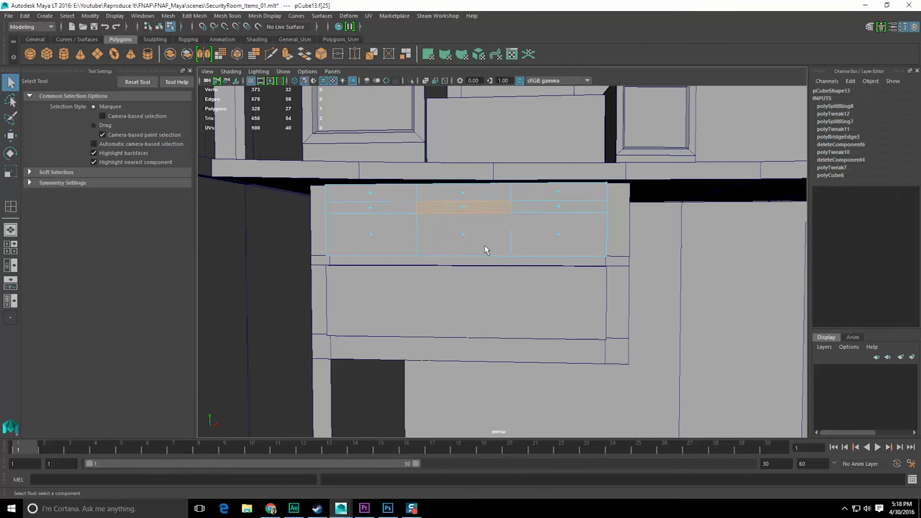
pyautogui.keyDown('alt'); pyautogui.moveTo(485, 247); pyautogui.dragTo(444, 248); pyautogui.keyUp('alt')
pyautogui.click(365, 509)
pyautogui.click(369, 509)
# Step: Scale the two vertical edge loops on the upper drawer apart along X to widen the handle section
pyautogui.keyDown('alt'); pyautogui.moveTo(434, 223); pyautogui.dragTo(486, 229); pyautogui.keyUp('alt')
pyautogui.moveTo(486, 229); pyautogui.dragTo(486, 204, button='right')
pyautogui.click(514, 200)
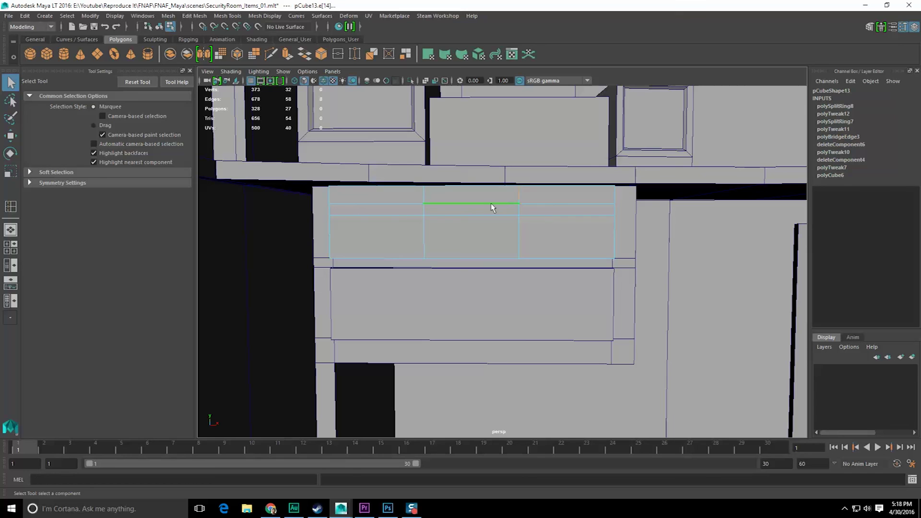
pyautogui.doubleClick(428, 198)
pyautogui.press('r')
pyautogui.moveTo(521, 223); pyautogui.dragTo(535, 228)
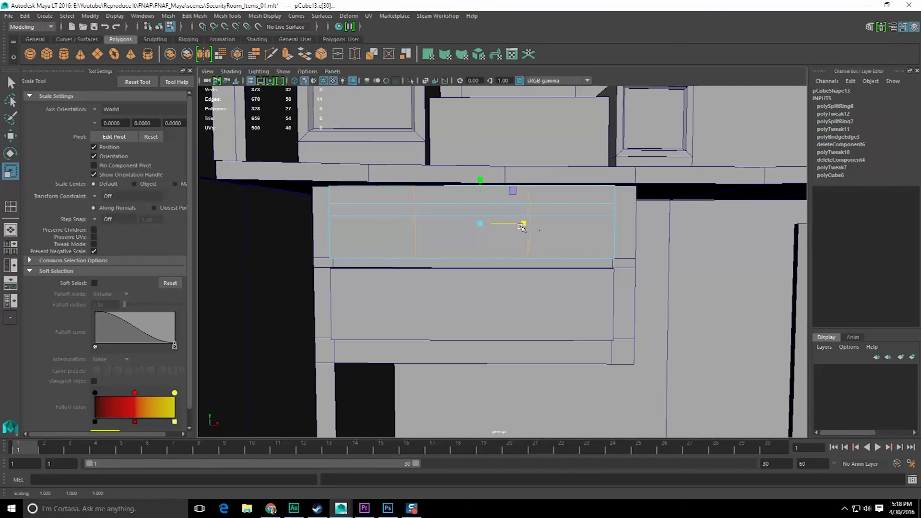
# Step: Extrude the narrow middle face of the upper drawer's front outward as a handle and return to object selection
pyautogui.press('q')
pyautogui.moveTo(495, 221); pyautogui.dragTo(496, 249, button='right')
pyautogui.click(497, 211)
pyautogui.keyDown('alt'); pyautogui.moveTo(498, 223); pyautogui.dragTo(450, 201); pyautogui.keyUp('alt')
pyautogui.keyDown('shift'); pyautogui.moveTo(453, 205); pyautogui.dragTo(455, 227, button='right'); pyautogui.keyUp('shift')
pyautogui.keyDown('alt'); pyautogui.moveTo(455, 226); pyautogui.dragTo(471, 298); pyautogui.keyUp('alt')
pyautogui.press('q')
pyautogui.press('F8')
# Step: Delete the plain lower drawer and duplicate the upper drawer with its handle
pyautogui.click(471, 298)
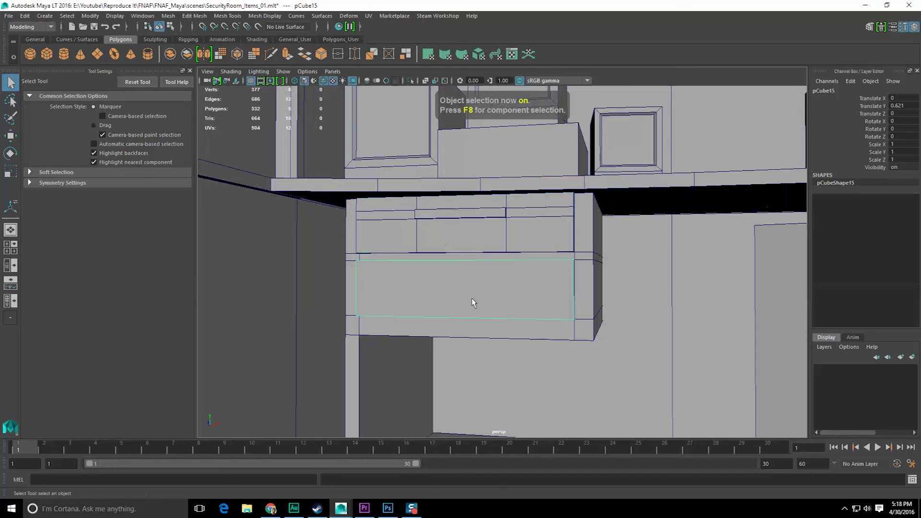
pyautogui.press('Delete')
pyautogui.click(478, 224)
pyautogui.press('w')
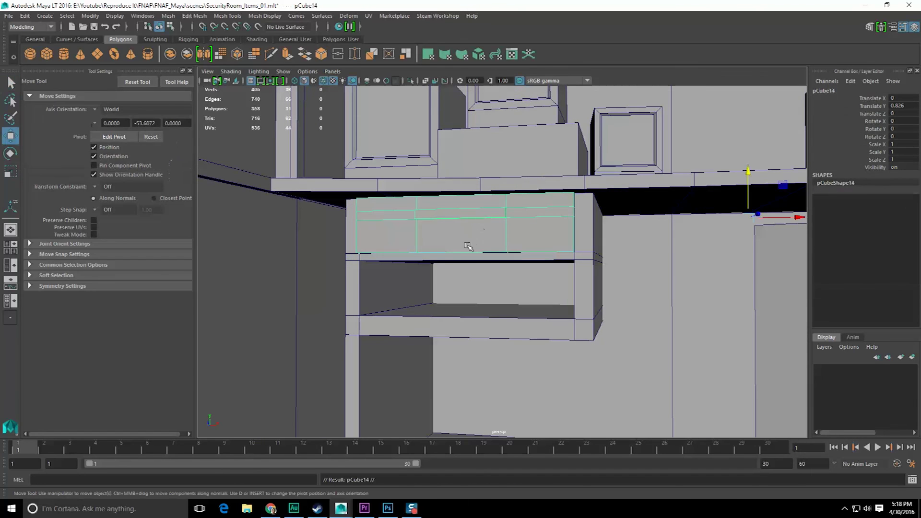
# Step: Move the duplicate's pivot to a front corner and vertex-snap the copy down into the lower drawer opening
pyautogui.scroll(3, 468, 240)
pyautogui.keyDown('alt'); pyautogui.moveTo(464, 246); pyautogui.dragTo(440, 247); pyautogui.keyUp('alt')
pyautogui.keyDown('alt'); pyautogui.moveTo(378, 261); pyautogui.dragTo(384, 240); pyautogui.keyUp('alt')
pyautogui.press('d')
pyautogui.moveTo(335, 225); pyautogui.dragTo(331, 219, button='middle')
pyautogui.moveTo(332, 178); pyautogui.dragTo(327, 217)
pyautogui.press('v')
pyautogui.moveTo(334, 289); pyautogui.dragTo(320, 304, button='middle')
pyautogui.press('q')
pyautogui.scroll(-3, 389, 291)
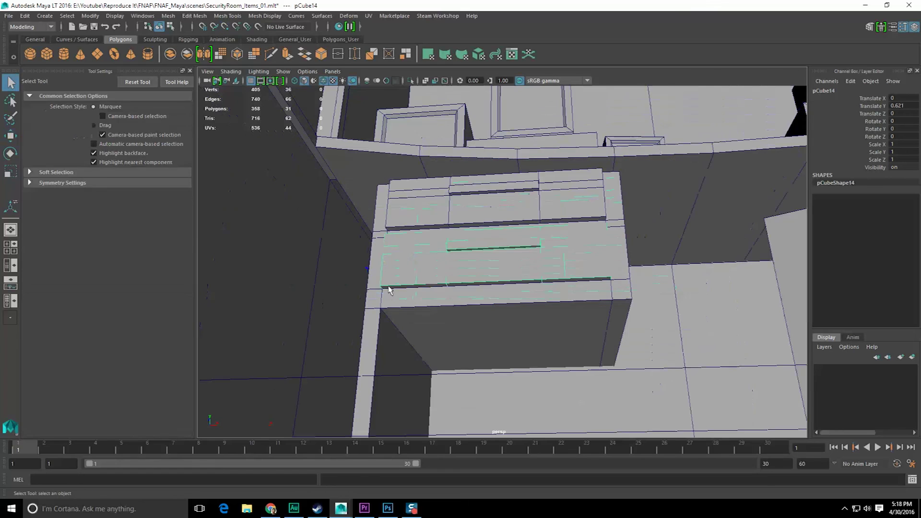
# Step: Save the scene and inspect the finished drawers and desk from the front
pyautogui.click(443, 282)
pyautogui.hotkey('ctrl', 's')
pyautogui.keyDown('alt'); pyautogui.moveTo(483, 230); pyautogui.dragTo(484, 257); pyautogui.keyUp('alt')
pyautogui.scroll(-5, 484, 258)
pyautogui.keyDown('alt'); pyautogui.moveTo(644, 281); pyautogui.dragTo(395, 238, button='middle'); pyautogui.keyUp('alt')
pyautogui.keyDown('alt'); pyautogui.moveTo(395, 237); pyautogui.dragTo(407, 239); pyautogui.keyUp('alt')
pyautogui.click(545, 247)
pyautogui.keyDown('alt'); pyautogui.moveTo(283, 252); pyautogui.dragTo(430, 257, button='middle'); pyautogui.keyUp('alt')
pyautogui.scroll(3, 430, 257)
pyautogui.keyDown('alt'); pyautogui.moveTo(425, 285); pyautogui.dragTo(453, 253); pyautogui.keyUp('alt')
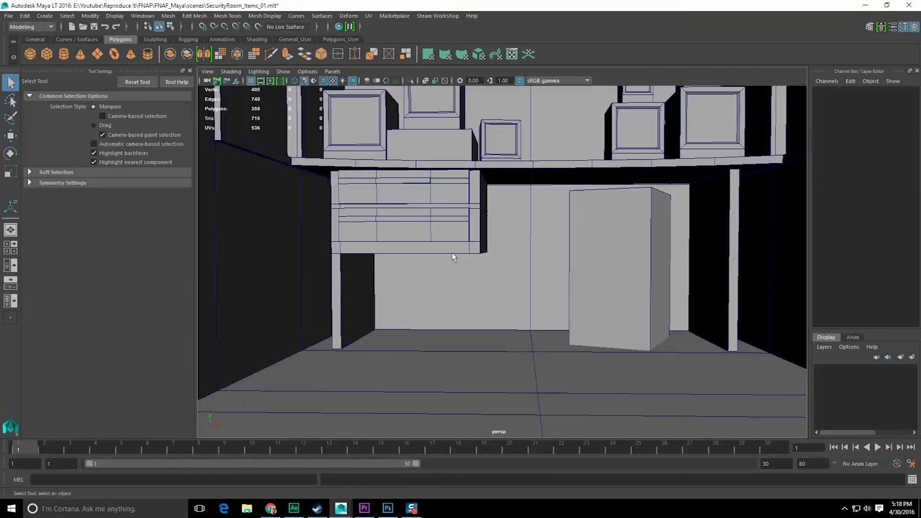
# Step: Study the office footage in Premiere Pro with the program monitor's zoom level set to Fit
pyautogui.click(364, 510)
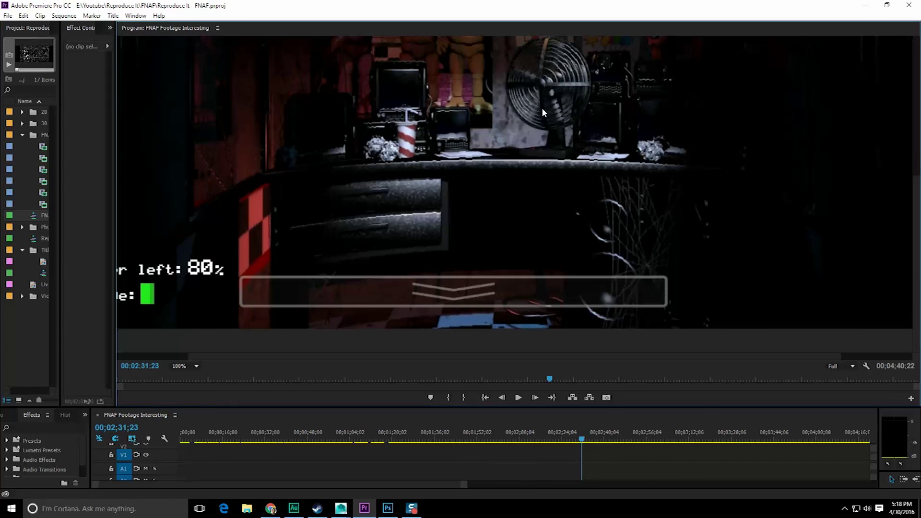
pyautogui.click(180, 365)
pyautogui.click(180, 374)
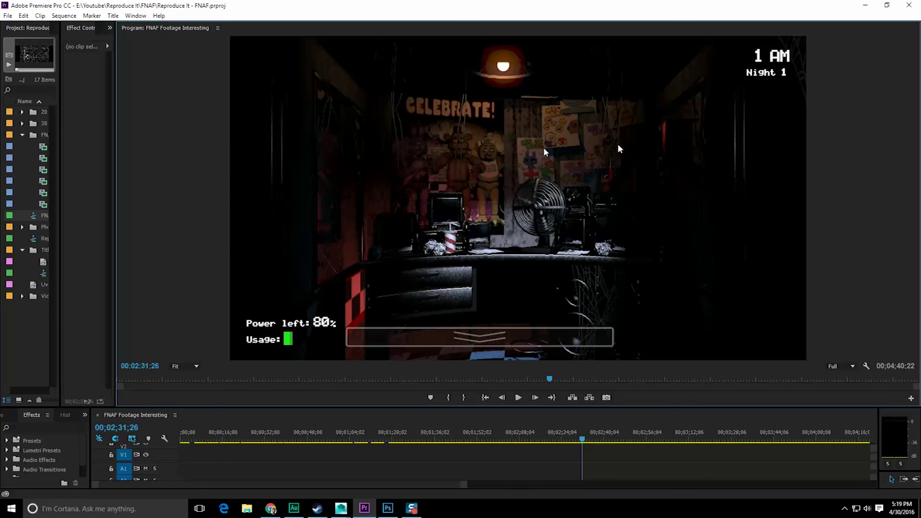
pyautogui.click(388, 508)
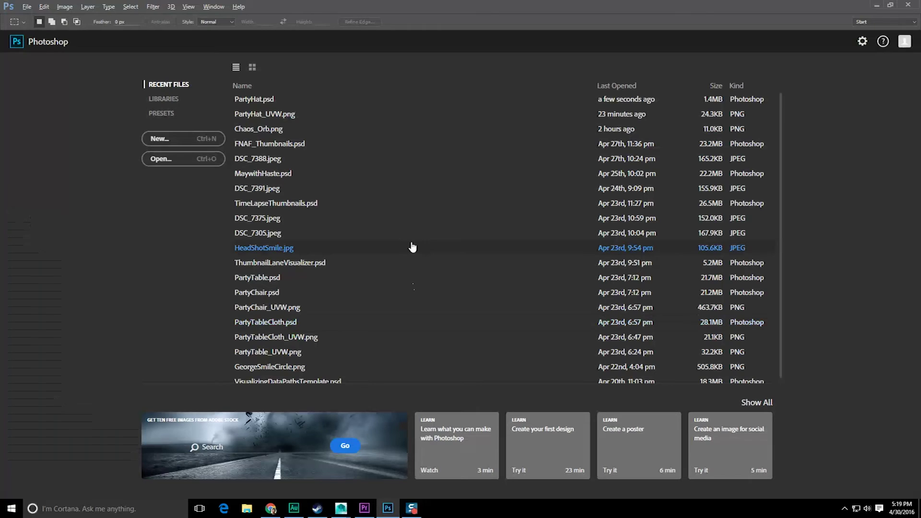
# Step: Switch back to Maya LT, create a polygon plane on the room floor and show its creation settings
pyautogui.click(342, 509)
pyautogui.keyDown('alt'); pyautogui.moveTo(396, 264); pyautogui.dragTo(380, 307); pyautogui.keyUp('alt')
pyautogui.scroll(-8, 380, 308)
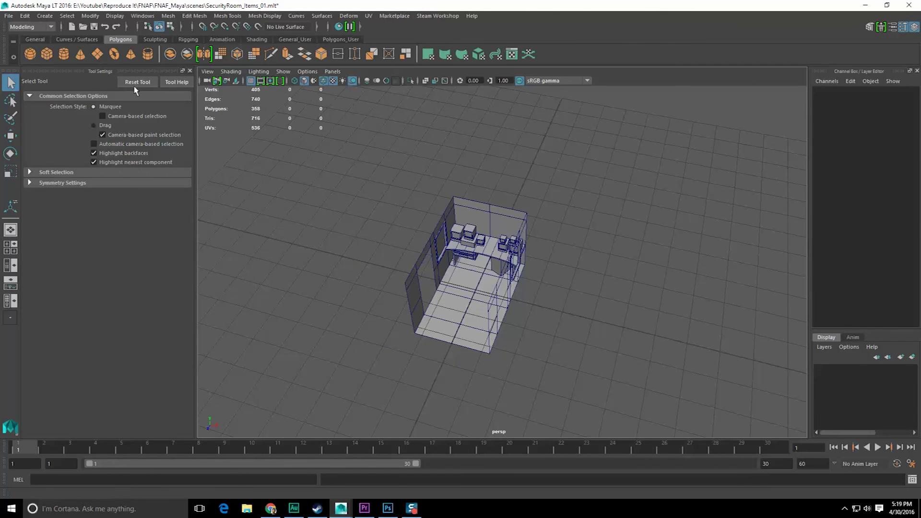
pyautogui.click(98, 54)
pyautogui.scroll(7, 482, 283)
pyautogui.click(855, 198)
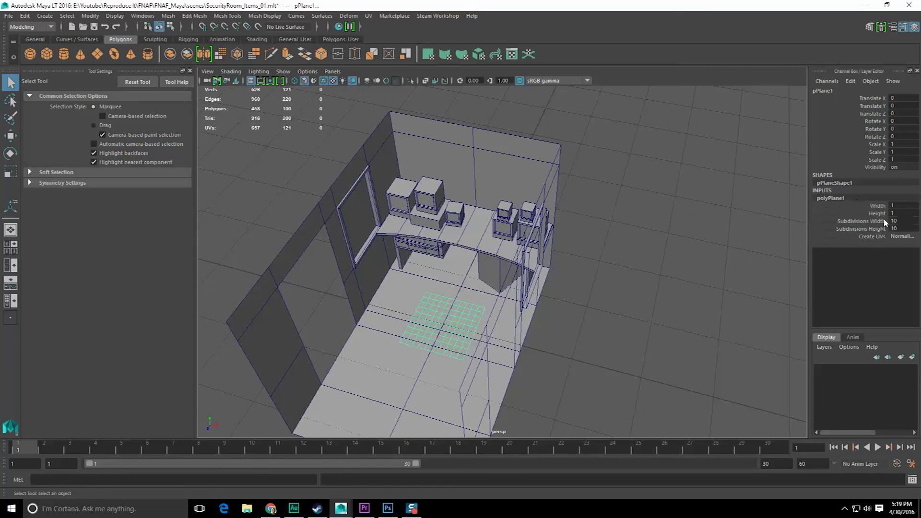
# Step: Set the new plane's Subdivisions Width to 1
pyautogui.click(867, 222)
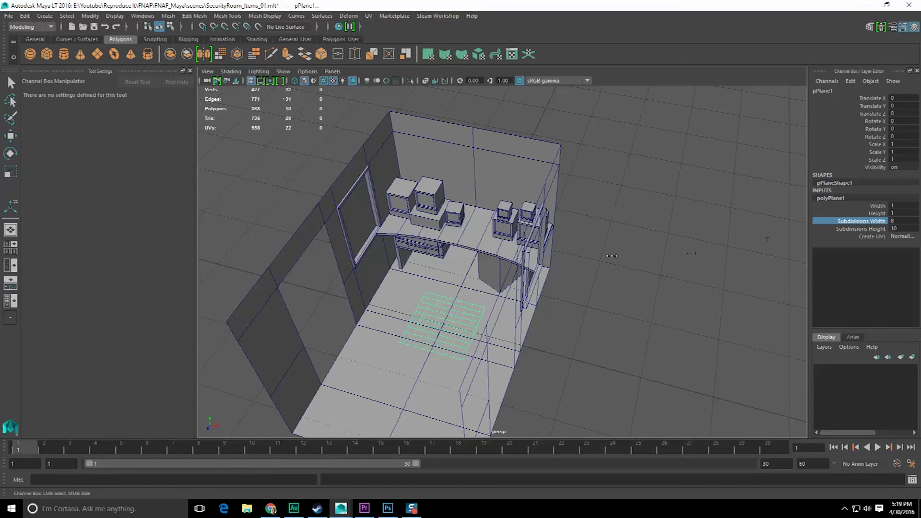
pyautogui.scroll(5, 539, 287)
pyautogui.scroll(-3, 532, 294)
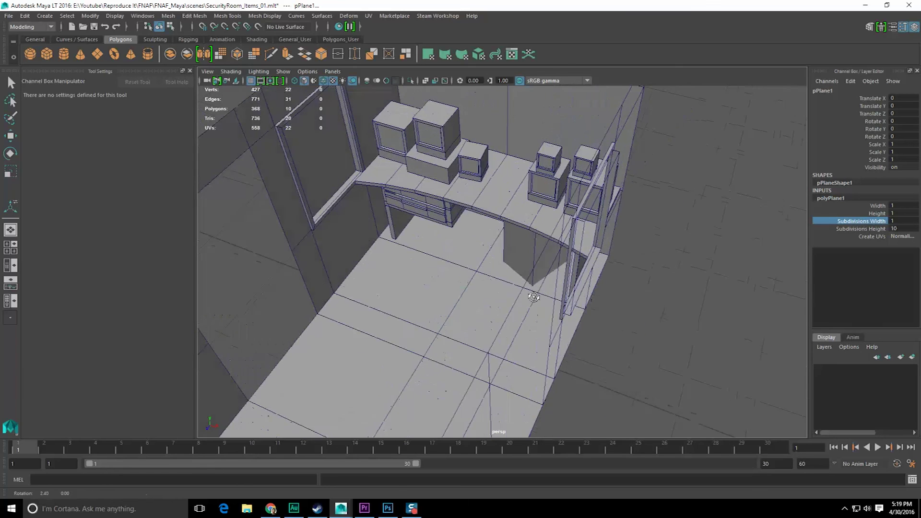
pyautogui.keyDown('alt'); pyautogui.moveTo(529, 292); pyautogui.dragTo(532, 286); pyautogui.keyUp('alt')
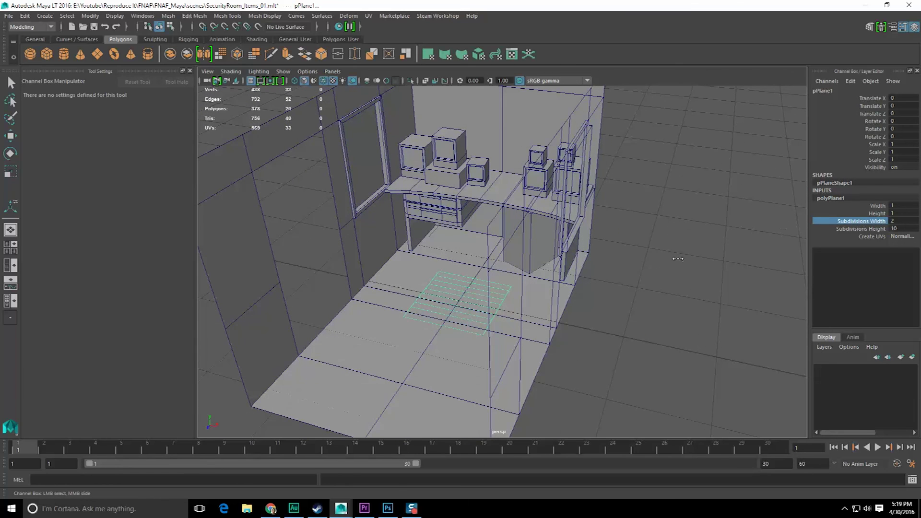
pyautogui.click(895, 221)
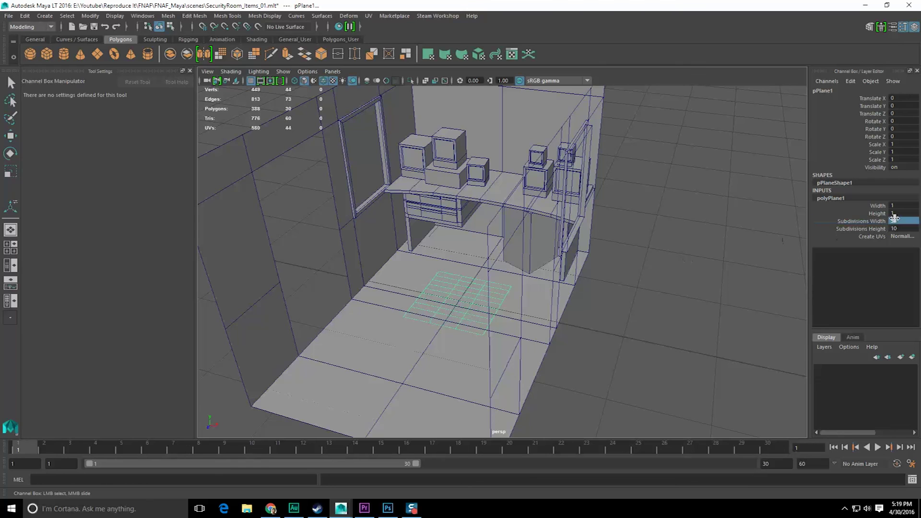
# Step: Raise the plane to about 0.603 in Y and scale it down uniformly to about 0.387
pyautogui.keyDown('alt'); pyautogui.moveTo(651, 354); pyautogui.dragTo(508, 366); pyautogui.keyUp('alt')
pyautogui.press('F8')
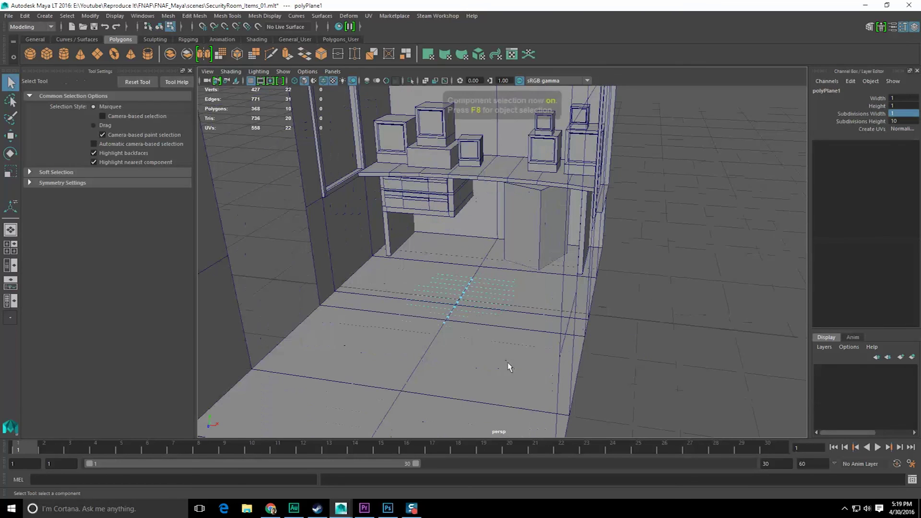
pyautogui.press('F8')
pyautogui.press('w')
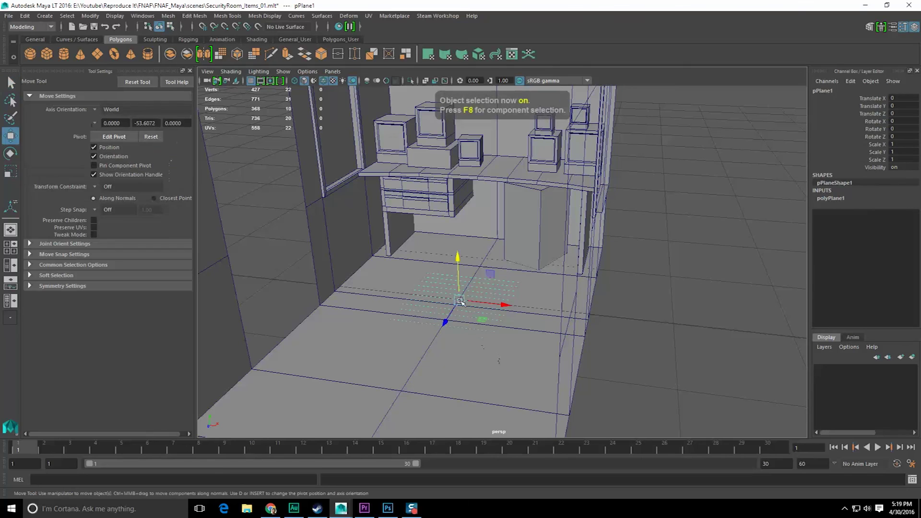
pyautogui.moveTo(455, 258); pyautogui.dragTo(455, 196)
pyautogui.press('r')
pyautogui.moveTo(457, 243); pyautogui.dragTo(415, 252)
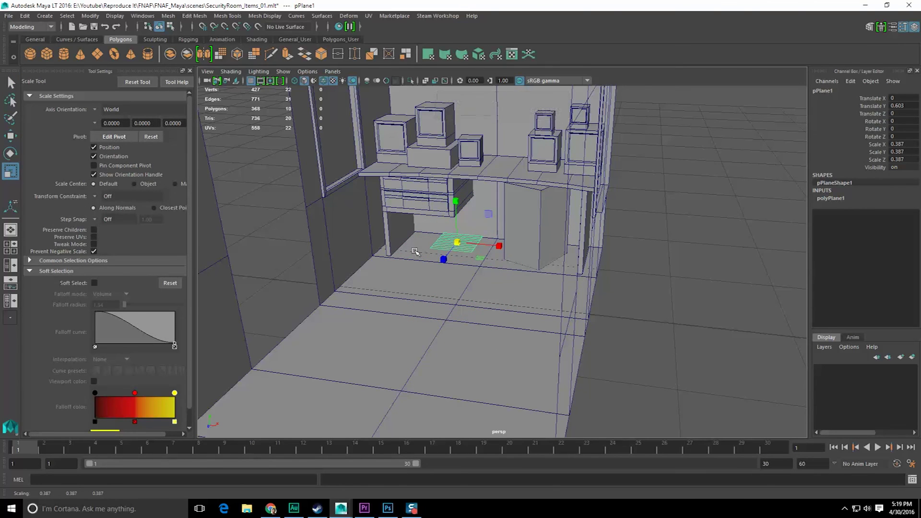
# Step: Stand the plane upright facing the room by setting its Rotate X to 90
pyautogui.press('e')
pyautogui.moveTo(447, 213); pyautogui.dragTo(446, 279)
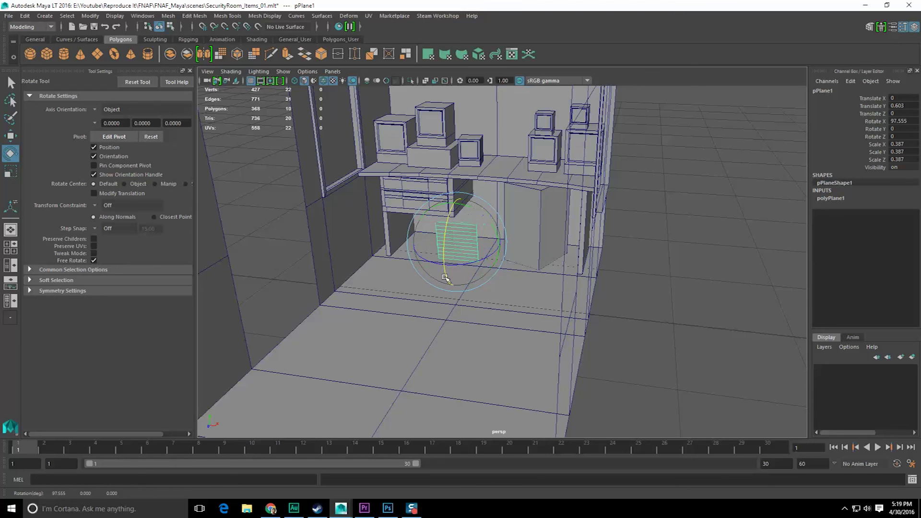
pyautogui.press('Return')
pyautogui.keyDown('alt'); pyautogui.moveTo(588, 281); pyautogui.dragTo(551, 335); pyautogui.keyUp('alt')
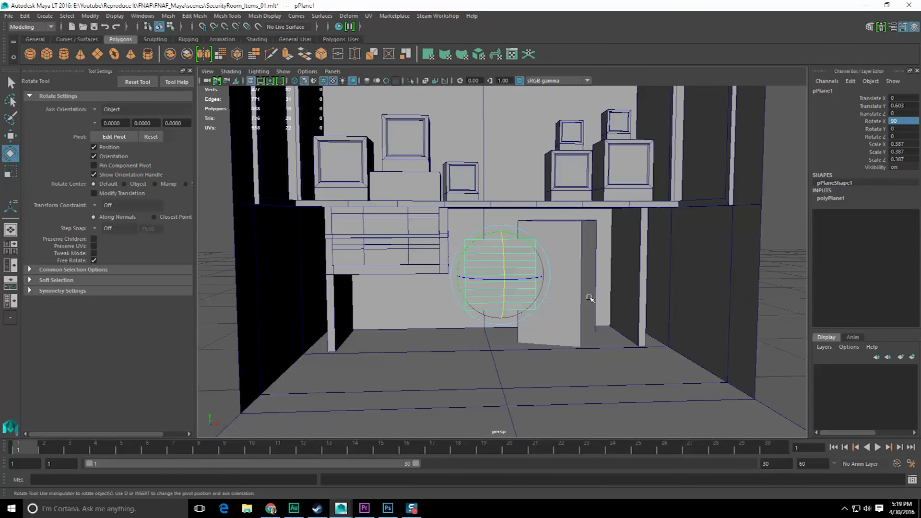
# Step: Scale the upright plane down uniformly to about 0.33
pyautogui.keyDown('alt'); pyautogui.moveTo(586, 305); pyautogui.dragTo(582, 303); pyautogui.keyUp('alt')
pyautogui.scroll(2, 582, 303)
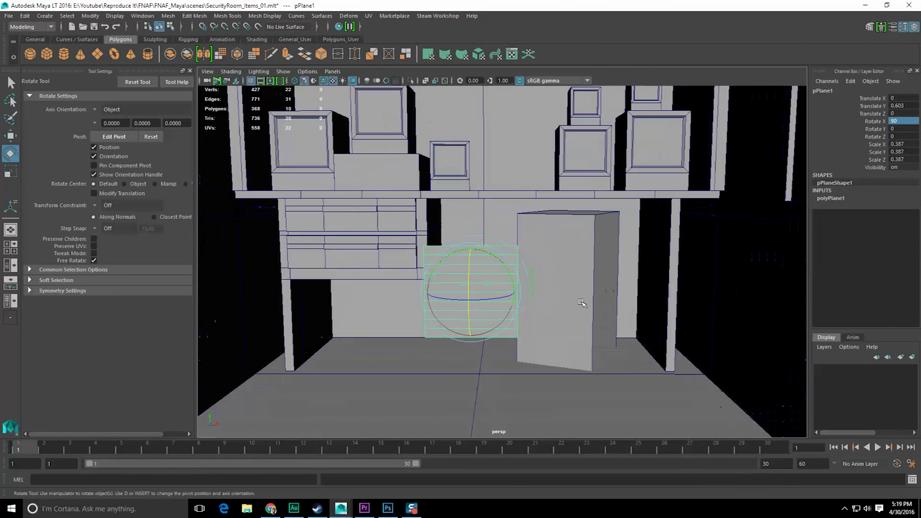
pyautogui.press('r')
pyautogui.moveTo(471, 292); pyautogui.dragTo(461, 297)
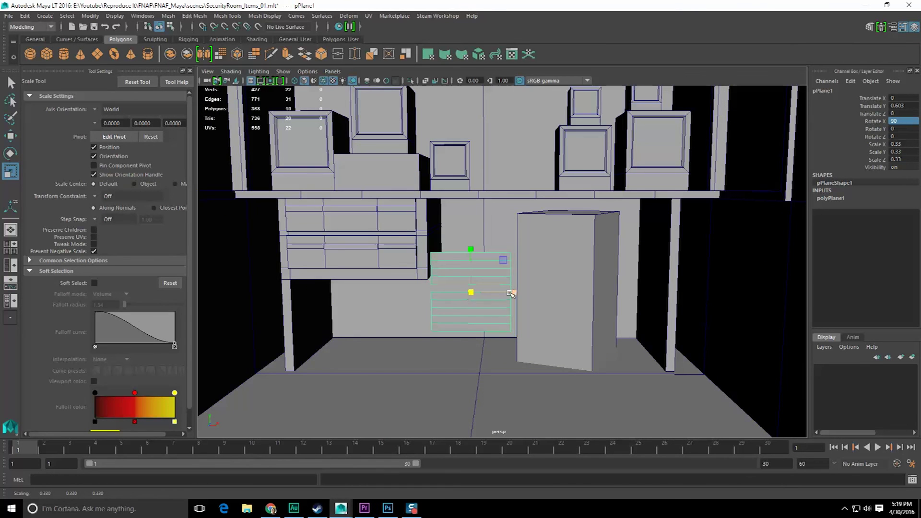
# Step: Move the plane up and back toward the rear wall above the desk's monitors
pyautogui.keyDown('alt'); pyautogui.moveTo(510, 296); pyautogui.dragTo(476, 300); pyautogui.keyUp('alt')
pyautogui.scroll(1, 496, 303)
pyautogui.scroll(-4, 495, 302)
pyautogui.press('w')
pyautogui.moveTo(468, 149); pyautogui.dragTo(464, 147, button='middle')
pyautogui.scroll(3, 467, 164)
pyautogui.keyDown('alt'); pyautogui.moveTo(533, 161); pyautogui.dragTo(530, 268, button='middle'); pyautogui.keyUp('alt')
pyautogui.click(532, 294)
pyautogui.moveTo(457, 189); pyautogui.dragTo(445, 169, button='middle')
pyautogui.moveTo(487, 161); pyautogui.dragTo(560, 156)
# Step: Fine-tune the plane's position just in front of the back wall, at about 0.521, 2.161, -1.544, and check the reference footage
pyautogui.keyDown('alt'); pyautogui.moveTo(559, 160); pyautogui.dragTo(545, 174); pyautogui.keyUp('alt')
pyautogui.scroll(3, 539, 176)
pyautogui.keyDown('alt'); pyautogui.moveTo(538, 183); pyautogui.dragTo(532, 225, button='middle'); pyautogui.keyUp('alt')
pyautogui.moveTo(527, 160); pyautogui.dragTo(529, 164)
pyautogui.keyDown('alt'); pyautogui.moveTo(529, 165); pyautogui.dragTo(493, 231); pyautogui.keyUp('alt')
pyautogui.press('f')
pyautogui.scroll(-3, 501, 230)
pyautogui.keyDown('alt'); pyautogui.moveTo(558, 218); pyautogui.dragTo(540, 219); pyautogui.keyUp('alt')
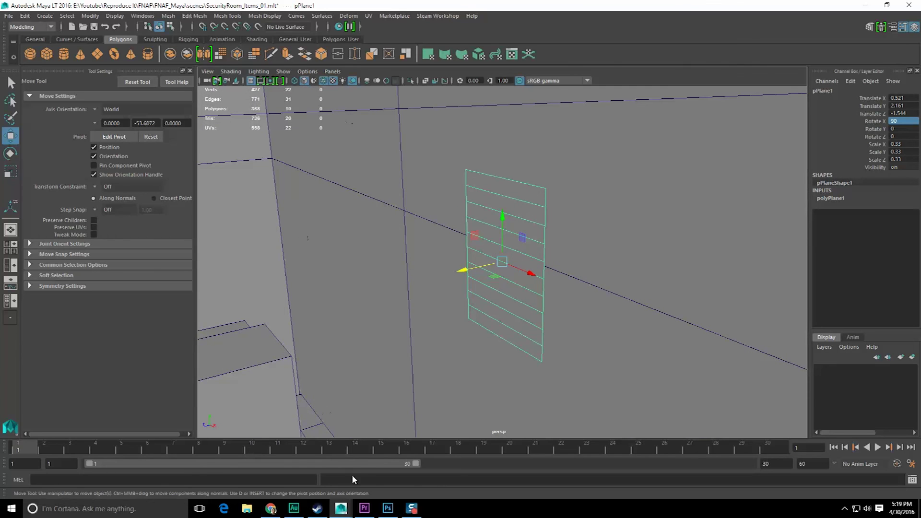
pyautogui.click(372, 510)
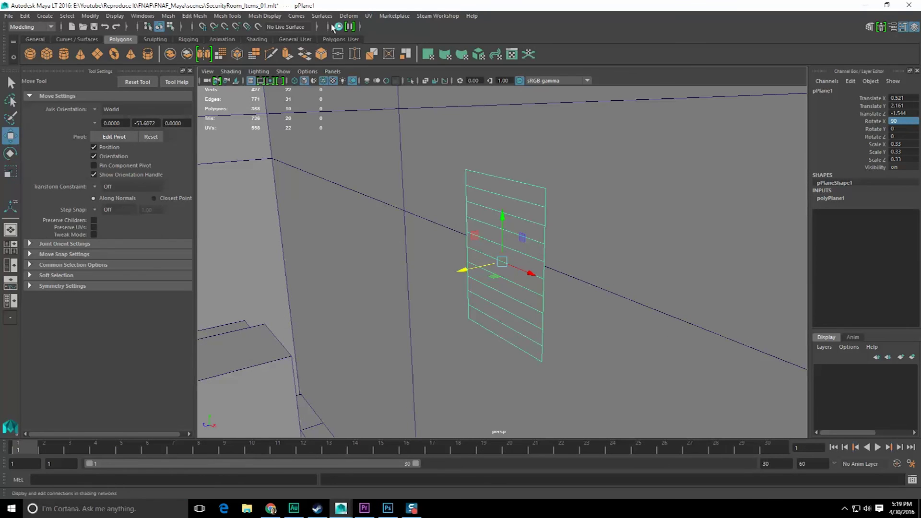
# Step: Switch to the Animation menu set and add a nonlinear Bend deformer to the plane
pyautogui.click(32, 27)
pyautogui.click(28, 56)
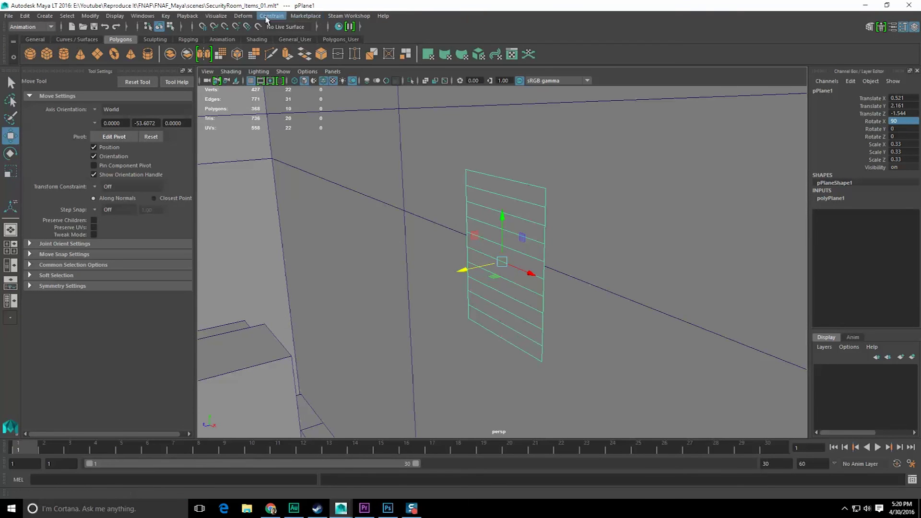
pyautogui.click(243, 16)
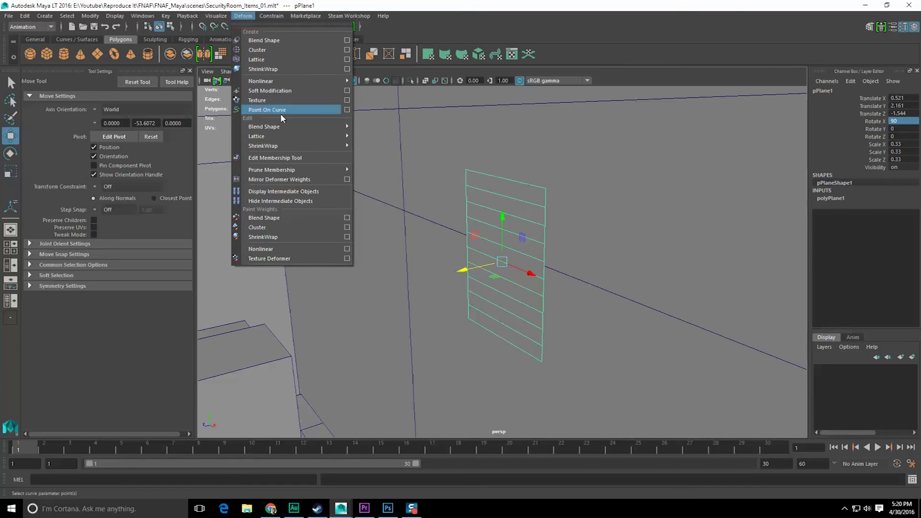
pyautogui.moveTo(321, 82)
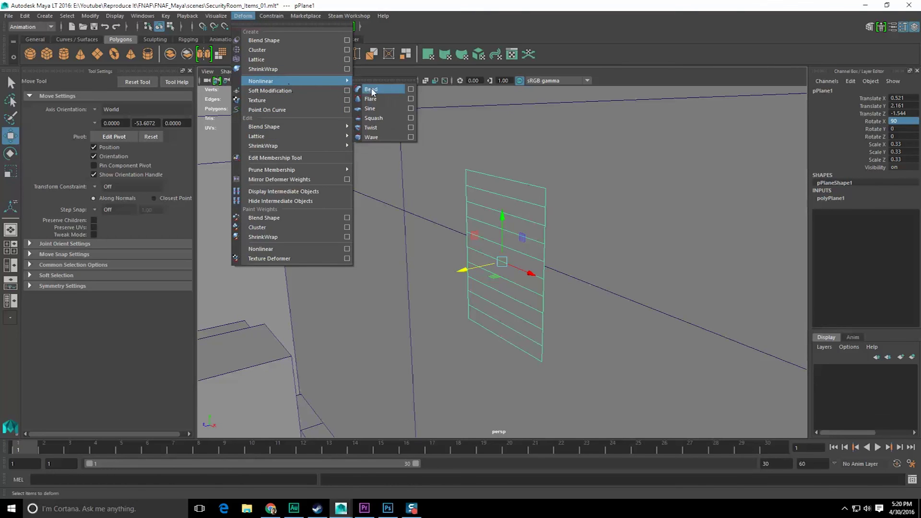
pyautogui.click(400, 90)
# Step: Rotate the bend handle upright along the plane's height, with Rotate X set to 0
pyautogui.keyDown('alt'); pyautogui.moveTo(504, 150); pyautogui.dragTo(542, 181); pyautogui.keyUp('alt')
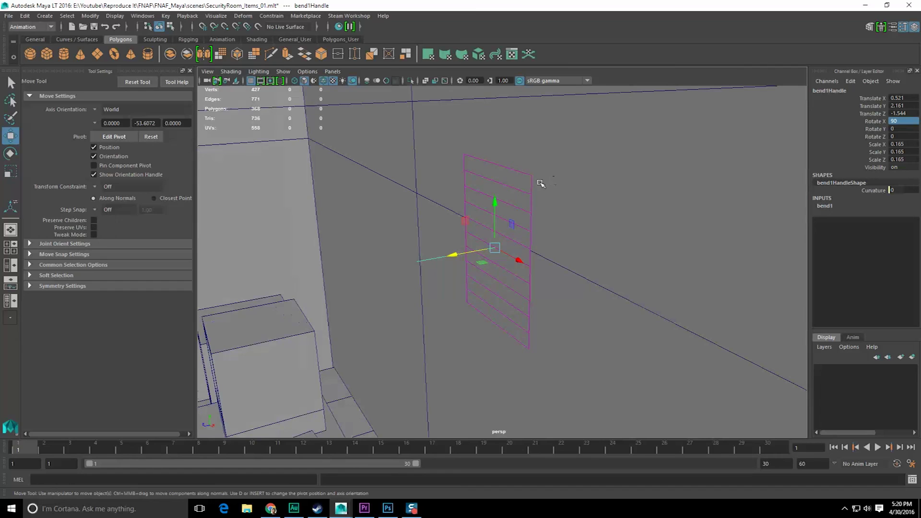
pyautogui.press('e')
pyautogui.moveTo(465, 239); pyautogui.dragTo(521, 204)
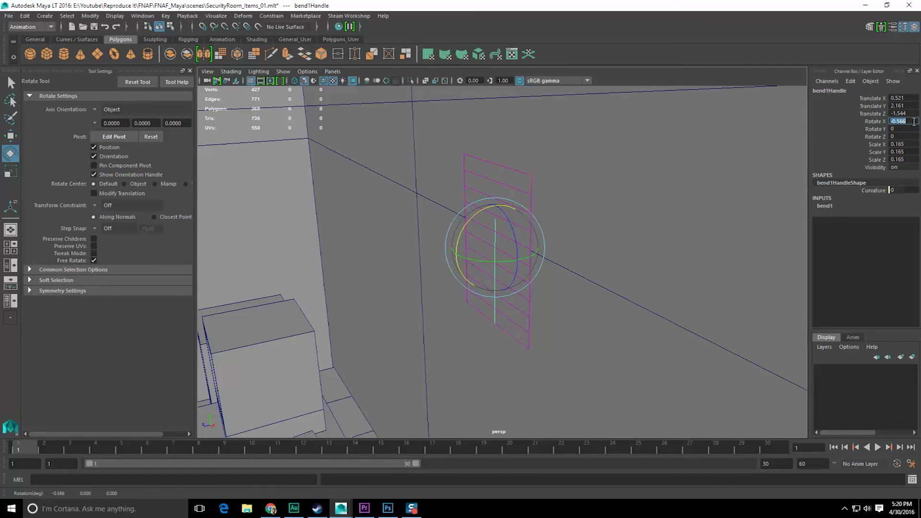
pyautogui.write('0')
pyautogui.press('Return')
# Step: Set the bend deformer's Low Bound to -1.3 and its High Bound to 0
pyautogui.click(836, 206)
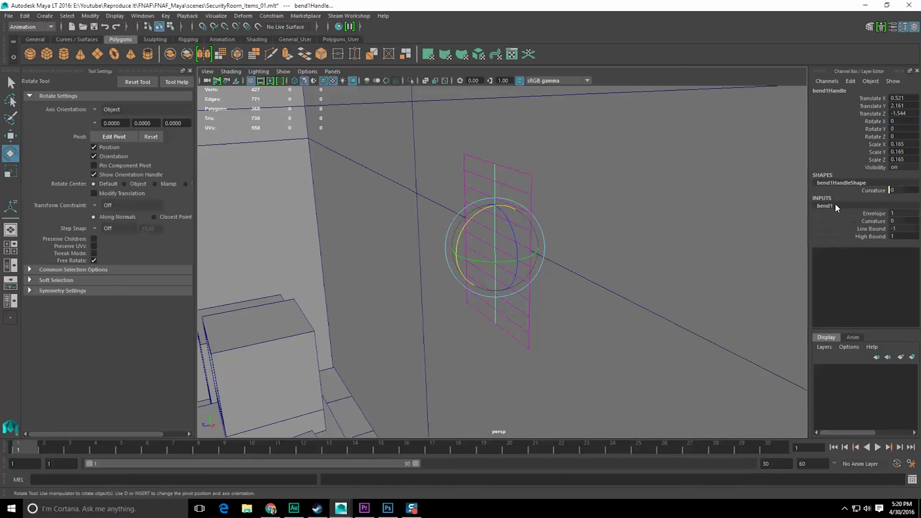
pyautogui.click(873, 229)
pyautogui.moveTo(768, 220); pyautogui.dragTo(731, 221, button='middle')
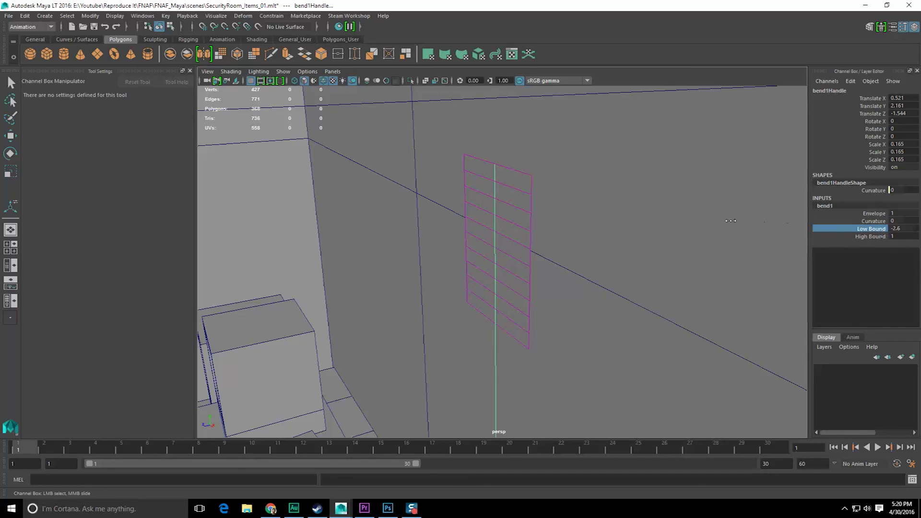
pyautogui.click(820, 235)
# Step: Raise the bend handle to the plane's top edge, at about 2.326 in Y
pyautogui.press('w')
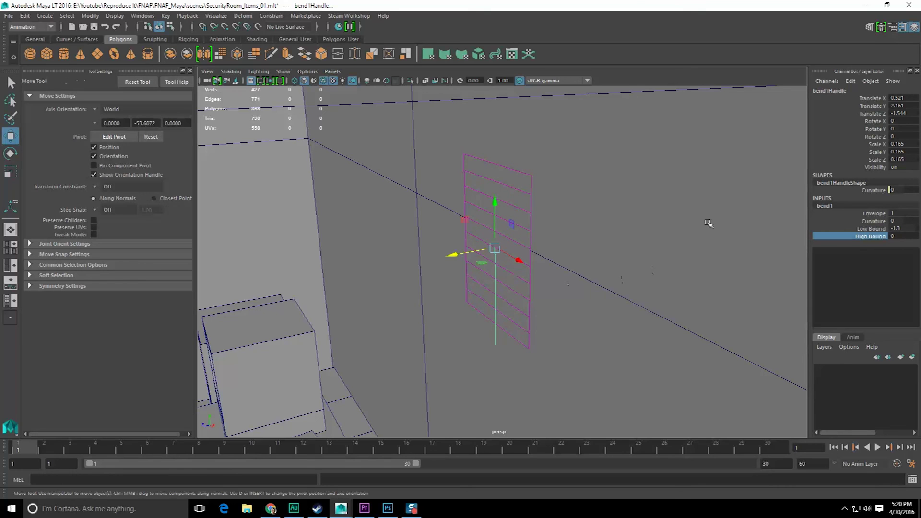
pyautogui.moveTo(501, 209); pyautogui.dragTo(517, 136)
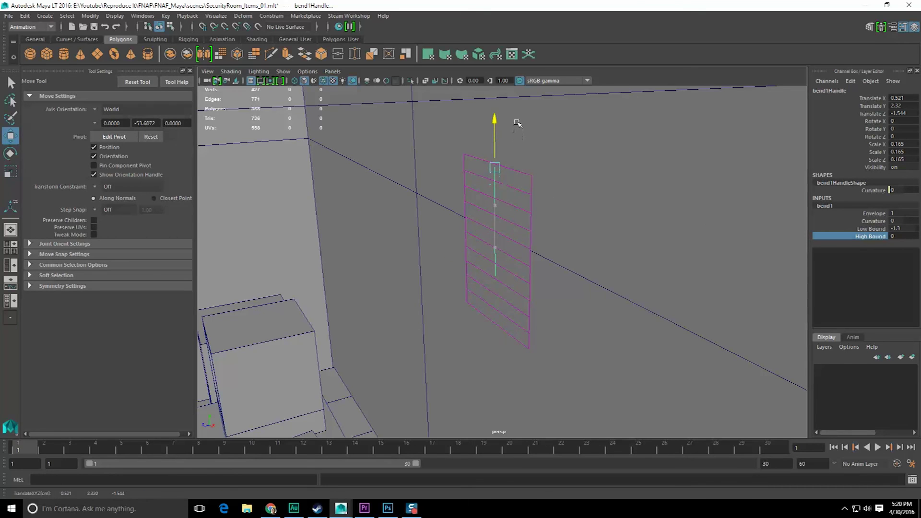
pyautogui.moveTo(535, 181); pyautogui.dragTo(532, 179)
pyautogui.keyDown('alt'); pyautogui.moveTo(506, 214); pyautogui.dragTo(583, 212); pyautogui.keyUp('alt')
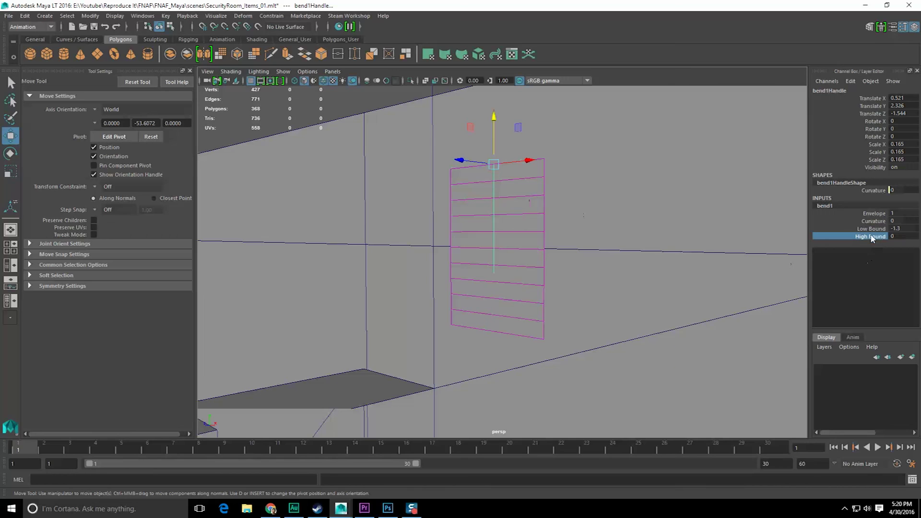
# Step: Extend the bend's Low Bound to -2.2 and bend the plane with a Curvature of about -18.335
pyautogui.click(858, 230)
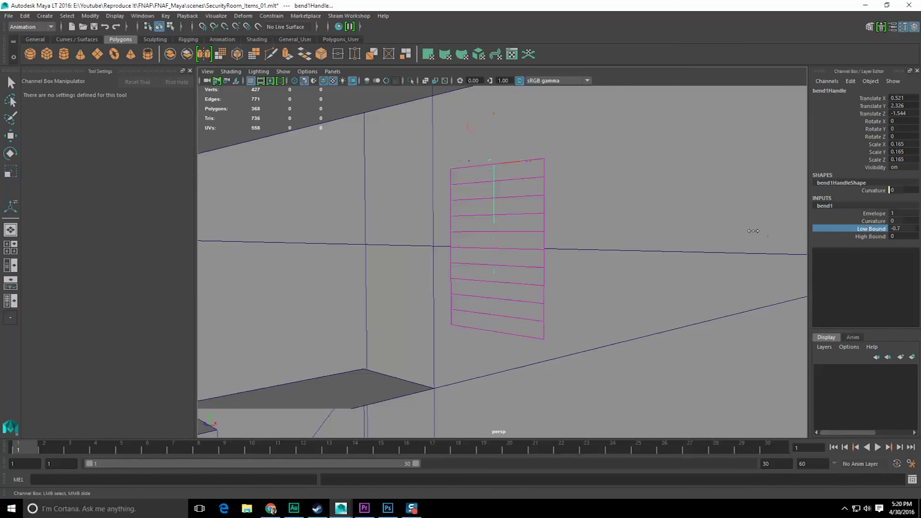
pyautogui.click(881, 222)
pyautogui.moveTo(749, 224); pyautogui.dragTo(746, 226, button='middle')
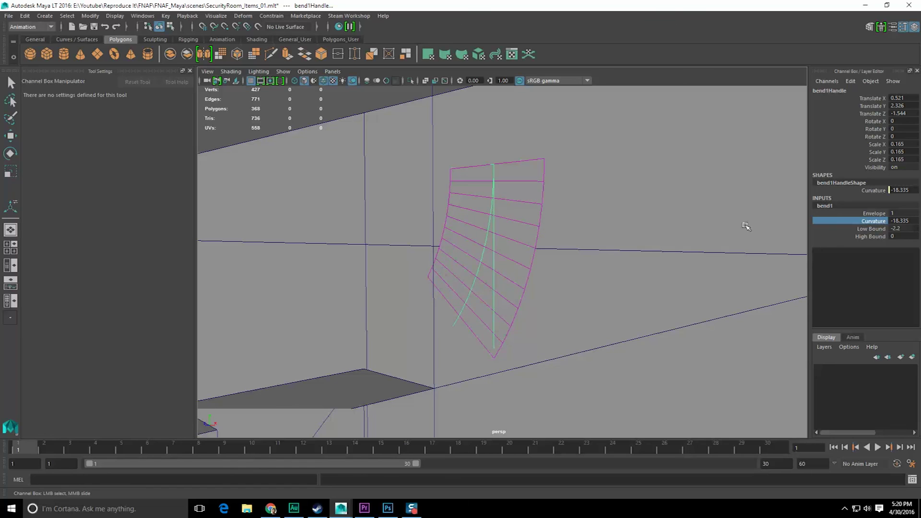
# Step: Turn the bend handle to Rotate Y 90 so the plane curls away from the wall
pyautogui.press('e')
pyautogui.moveTo(478, 165); pyautogui.dragTo(630, 169)
pyautogui.doubleClick(893, 130)
pyautogui.write('90')
pyautogui.press('Return')
pyautogui.keyDown('alt'); pyautogui.moveTo(230, 387); pyautogui.dragTo(307, 355); pyautogui.keyUp('alt')
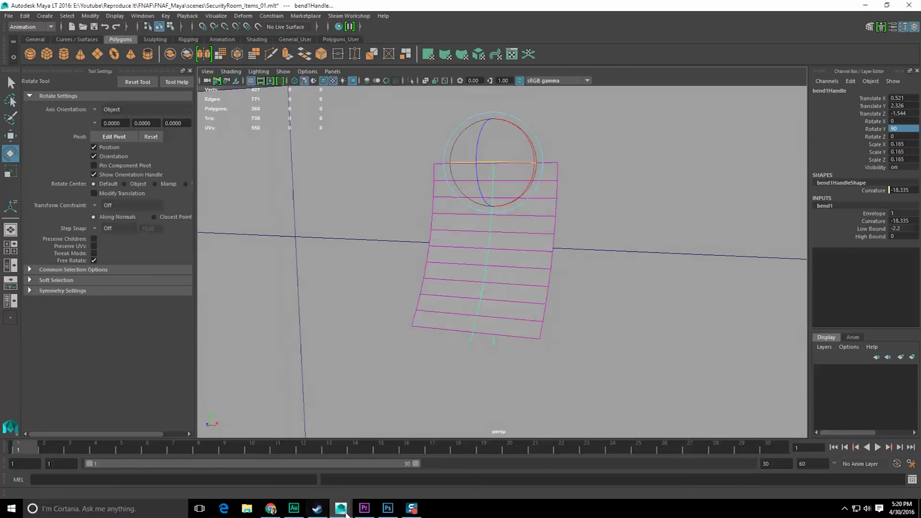
# Step: Check the posters in the Premiere Pro footage, return to Maya LT and set the bend Curvature to -10
pyautogui.click(363, 510)
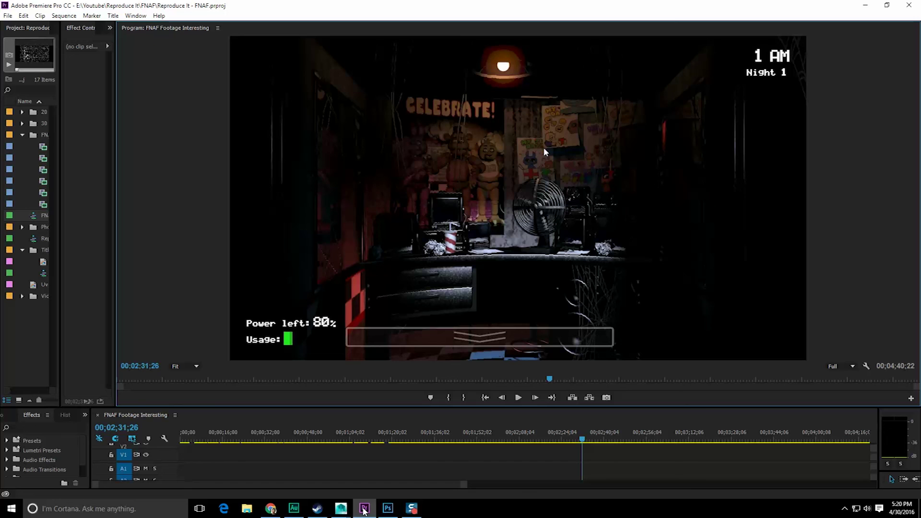
pyautogui.click(364, 510)
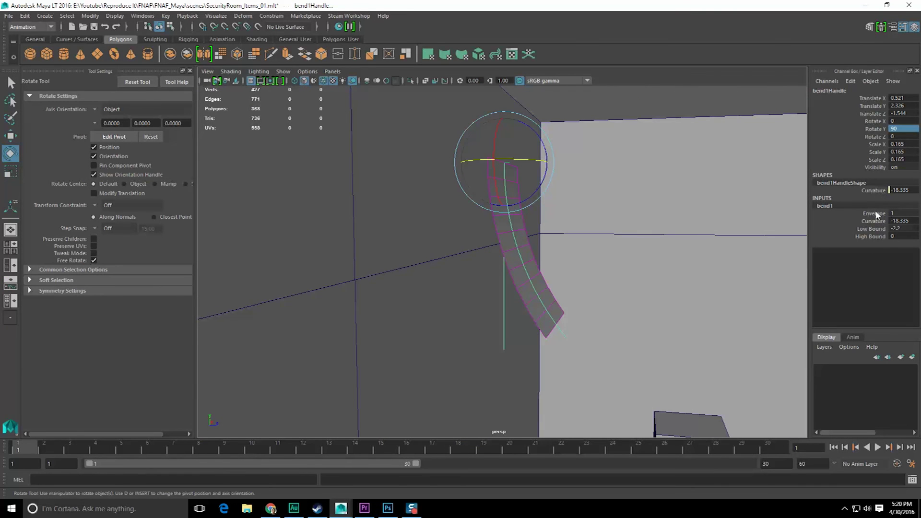
pyautogui.click(873, 221)
pyautogui.moveTo(702, 251); pyautogui.dragTo(709, 251, button='middle')
pyautogui.click(908, 218)
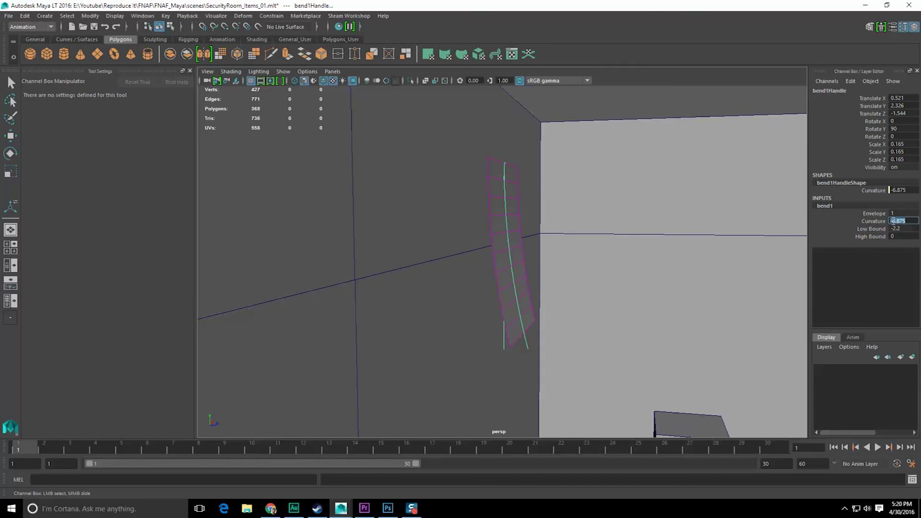
pyautogui.write('-10')
pyautogui.press('Return')
# Step: Select the bent plane and delete its construction history
pyautogui.keyDown('alt'); pyautogui.moveTo(422, 391); pyautogui.dragTo(631, 308); pyautogui.keyUp('alt')
pyautogui.click(514, 218)
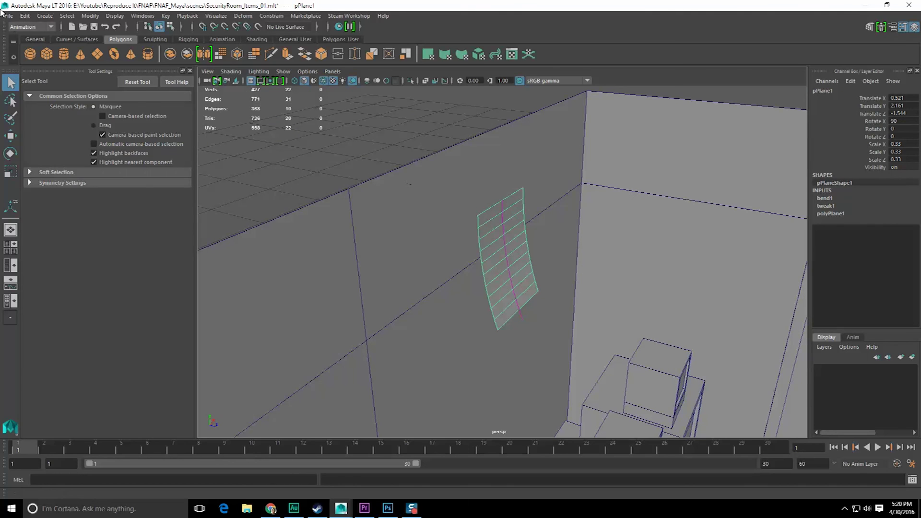
pyautogui.click(24, 16)
pyautogui.moveTo(72, 127)
pyautogui.click(202, 137)
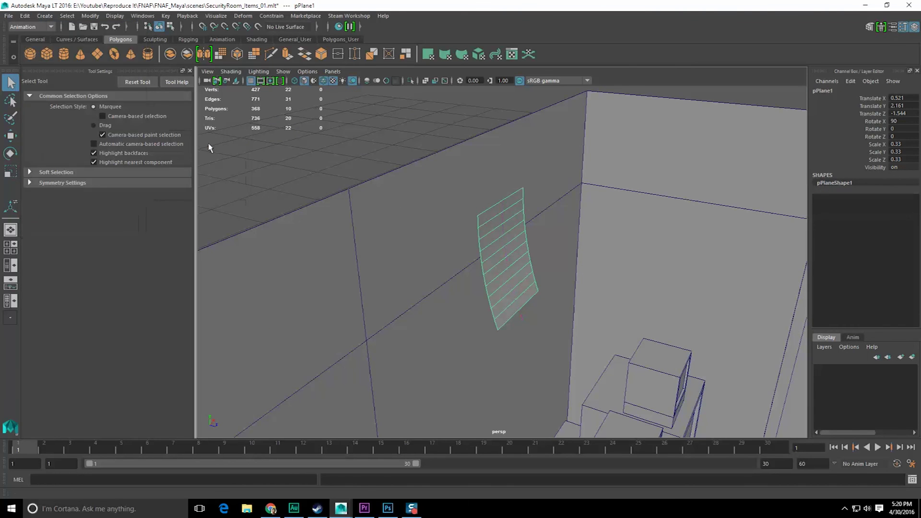
# Step: Move the curved plane back against the rear wall, to about -1.592 in Z, and deselect it
pyautogui.keyDown('alt'); pyautogui.moveTo(547, 243); pyautogui.dragTo(523, 250); pyautogui.keyUp('alt')
pyautogui.press('w')
pyautogui.press('q')
pyautogui.click(616, 111)
pyautogui.keyDown('alt'); pyautogui.moveTo(466, 235); pyautogui.dragTo(473, 285); pyautogui.keyUp('alt')
pyautogui.scroll(-8, 496, 249)
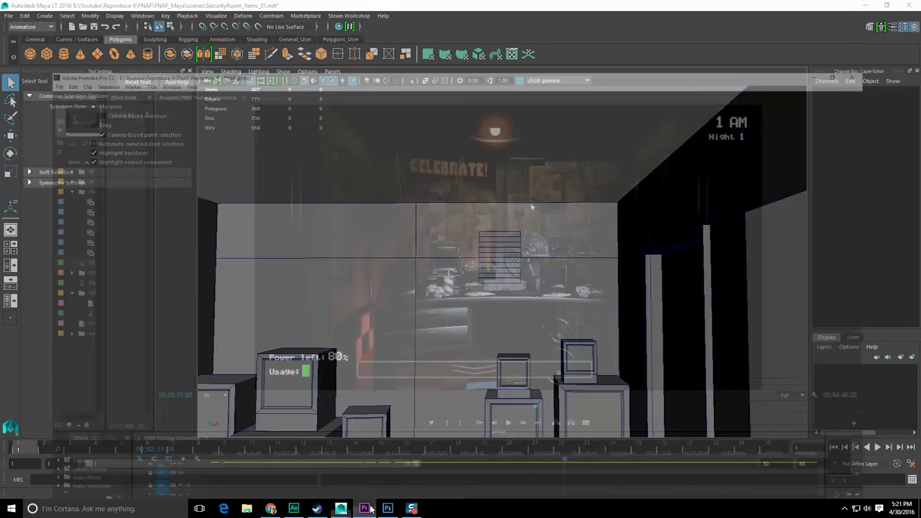
# Step: Check the wall posters in the footage, then duplicate the curved plane into two columns of three on the back wall
pyautogui.click(368, 508)
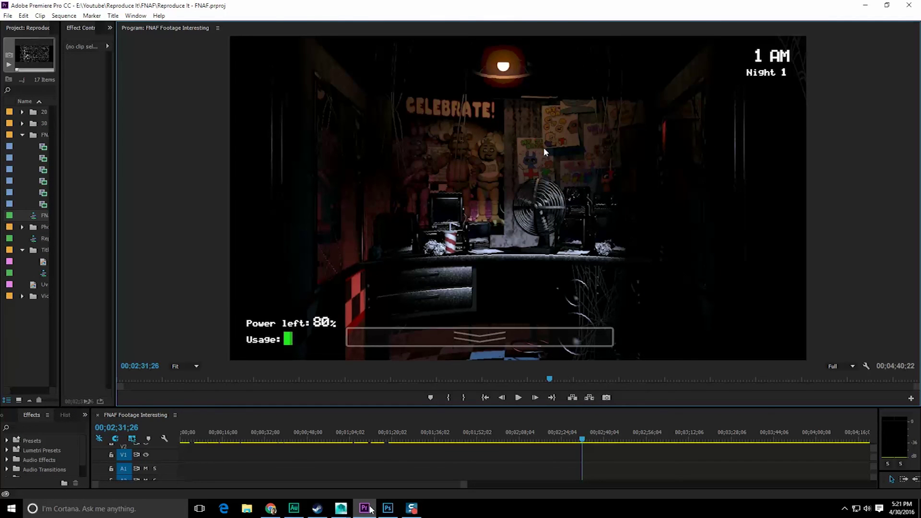
pyautogui.click(369, 507)
pyautogui.scroll(2, 442, 330)
pyautogui.keyDown('alt'); pyautogui.moveTo(448, 311); pyautogui.dragTo(497, 281); pyautogui.keyUp('alt')
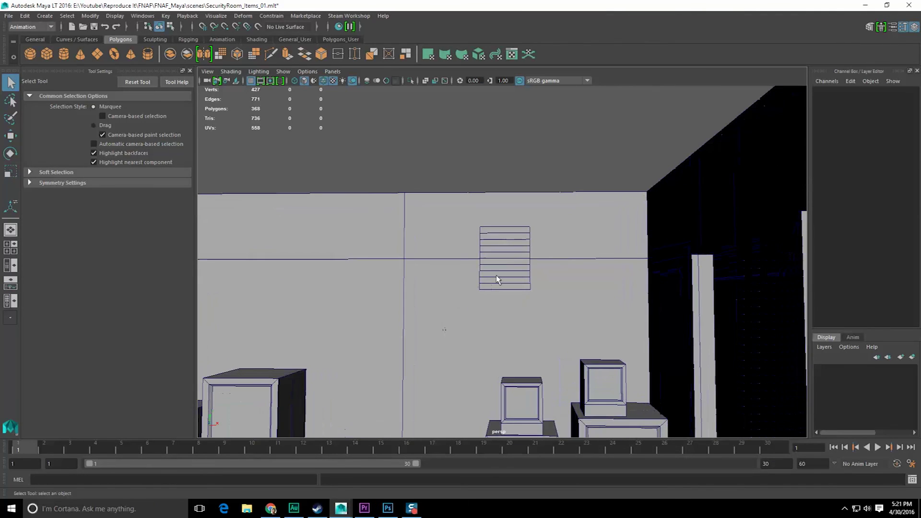
pyautogui.click(496, 279)
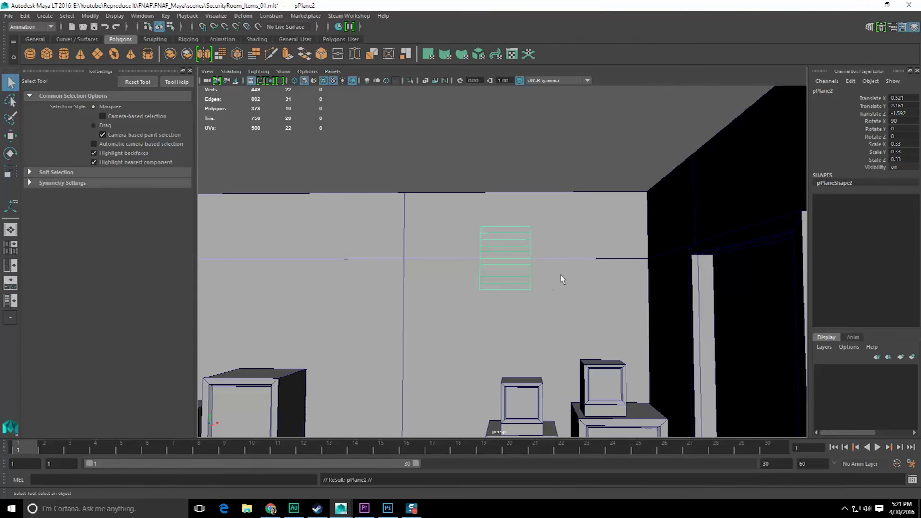
pyautogui.press('w')
pyautogui.moveTo(549, 258); pyautogui.dragTo(602, 260)
pyautogui.click(521, 263)
pyautogui.moveTo(514, 223); pyautogui.dragTo(505, 287)
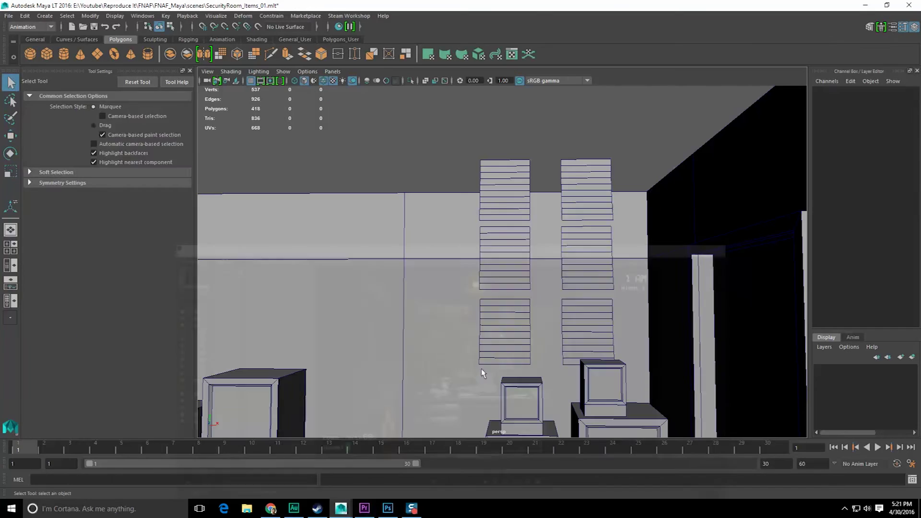
# Step: Move the curved posters out of their two columns into a staggered, clustered arrangement on the back wall, checking the footage along the way
pyautogui.moveTo(504, 257); pyautogui.dragTo(495, 258)
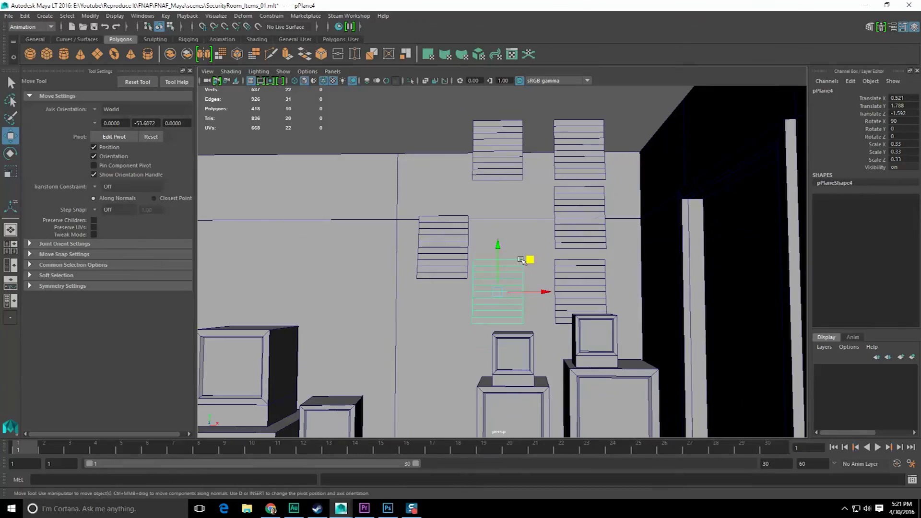
pyautogui.moveTo(527, 259); pyautogui.dragTo(475, 214)
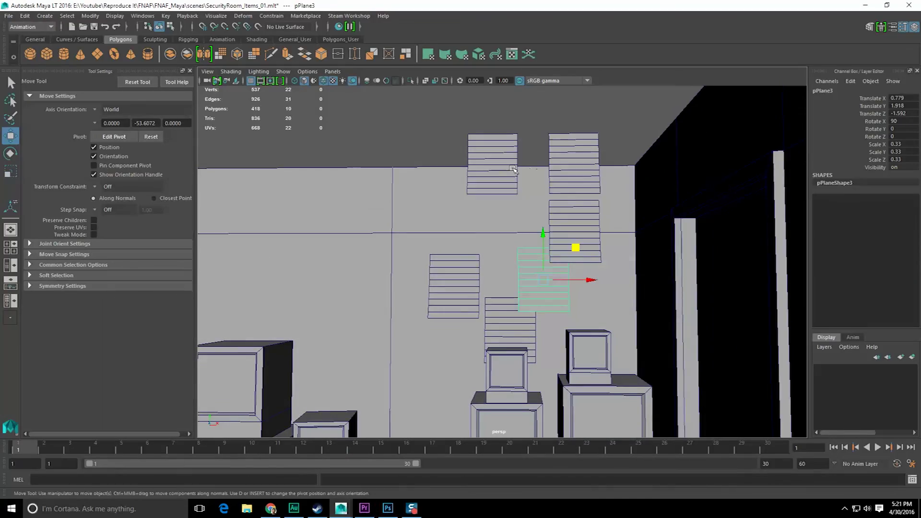
pyautogui.moveTo(544, 280); pyautogui.dragTo(484, 232)
pyautogui.click(364, 508)
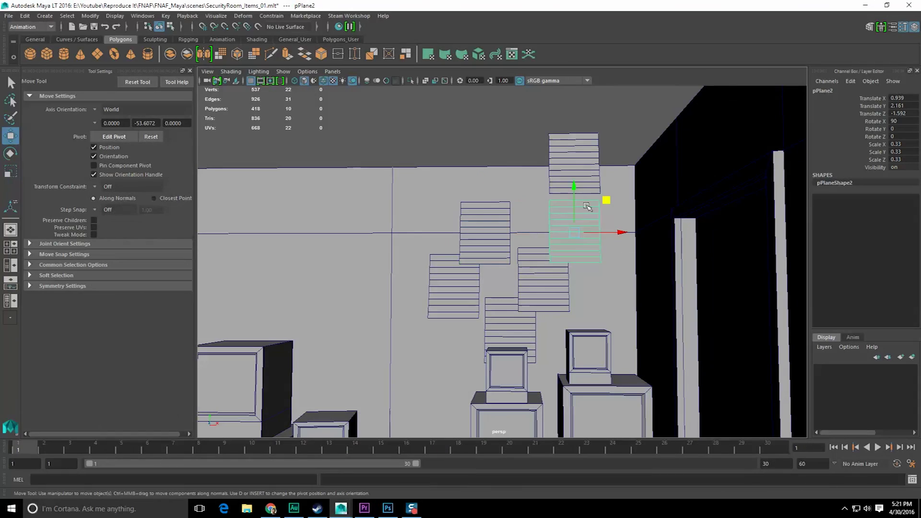
pyautogui.moveTo(609, 200); pyautogui.dragTo(595, 226)
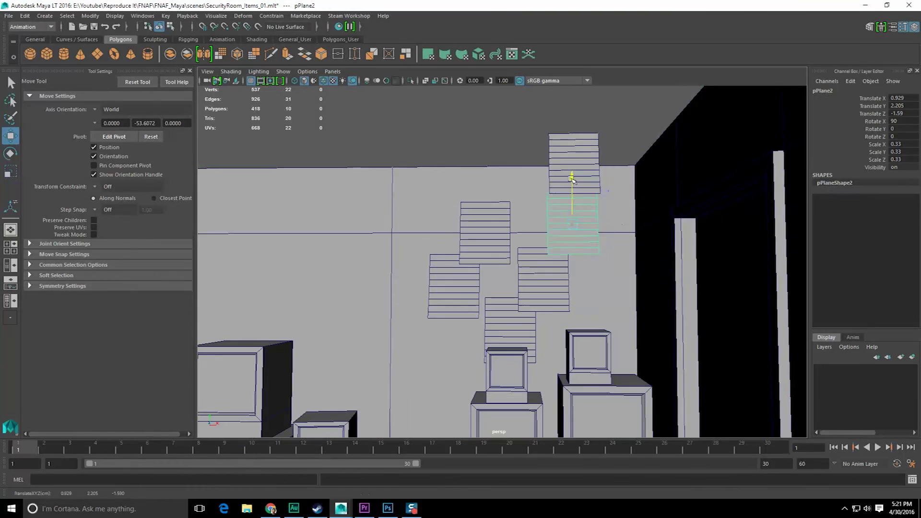
pyautogui.moveTo(576, 181); pyautogui.dragTo(568, 132)
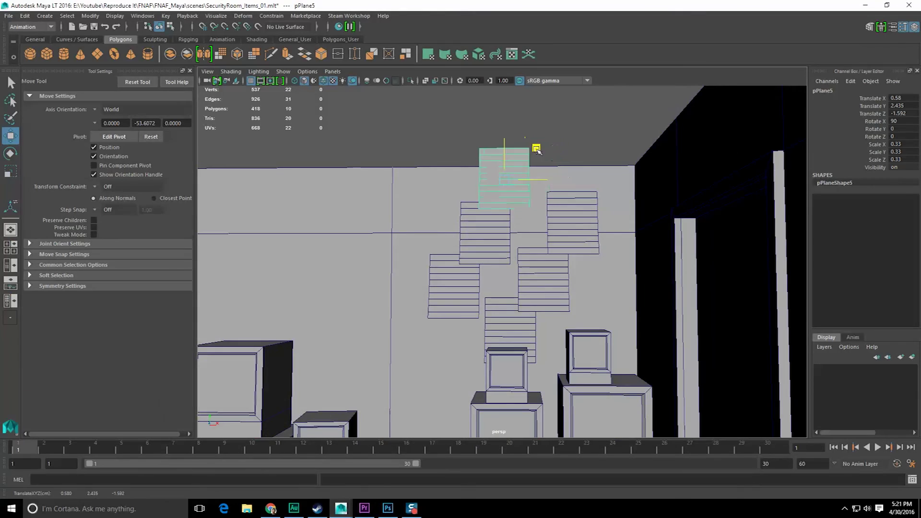
# Step: Switch to Premiere Pro, minimizing Photoshop, to check the wall posters in the footage, and return to Maya LT
pyautogui.click(365, 510)
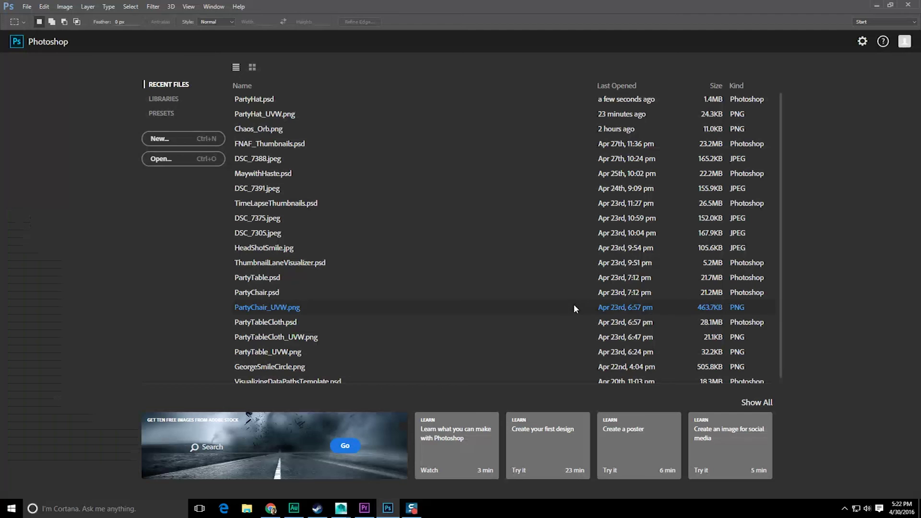
pyautogui.click(574, 303)
pyautogui.click(876, 5)
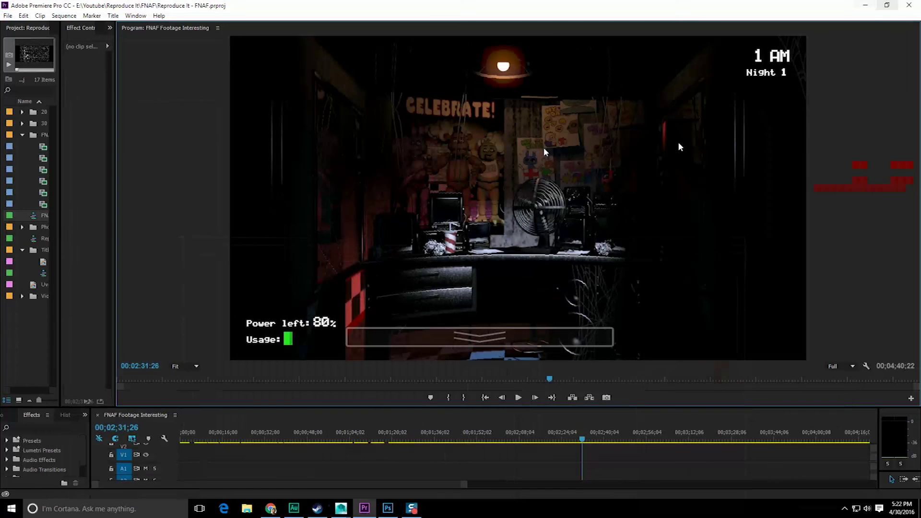
pyautogui.moveTo(341, 508)
pyautogui.click(405, 481)
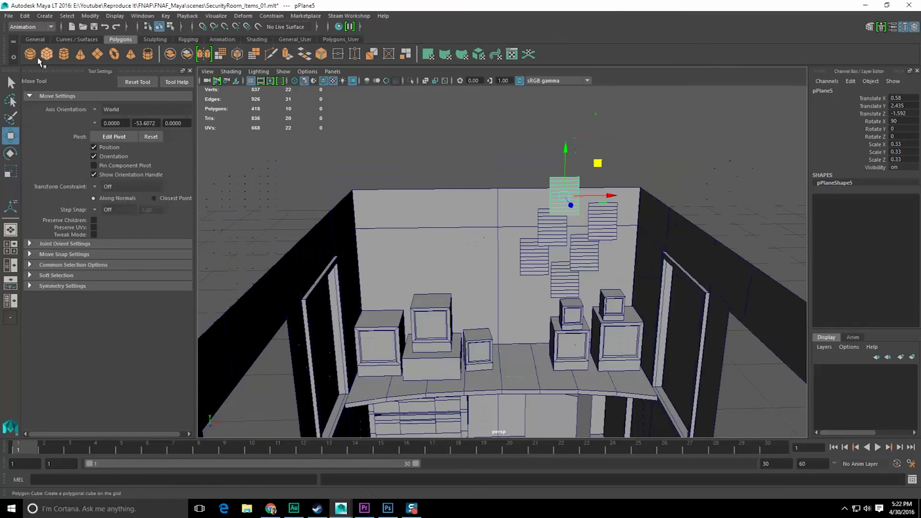
# Step: Create a polygon plane on the room floor and set its Subdivisions Width and Subdivisions Height to 1
pyautogui.click(99, 55)
pyautogui.scroll(-5, 473, 268)
pyautogui.keyDown('alt'); pyautogui.moveTo(476, 283); pyautogui.dragTo(478, 201, button='middle'); pyautogui.keyUp('alt')
pyautogui.keyDown('alt'); pyautogui.moveTo(477, 202); pyautogui.dragTo(453, 202); pyautogui.keyUp('alt')
pyautogui.scroll(3, 453, 201)
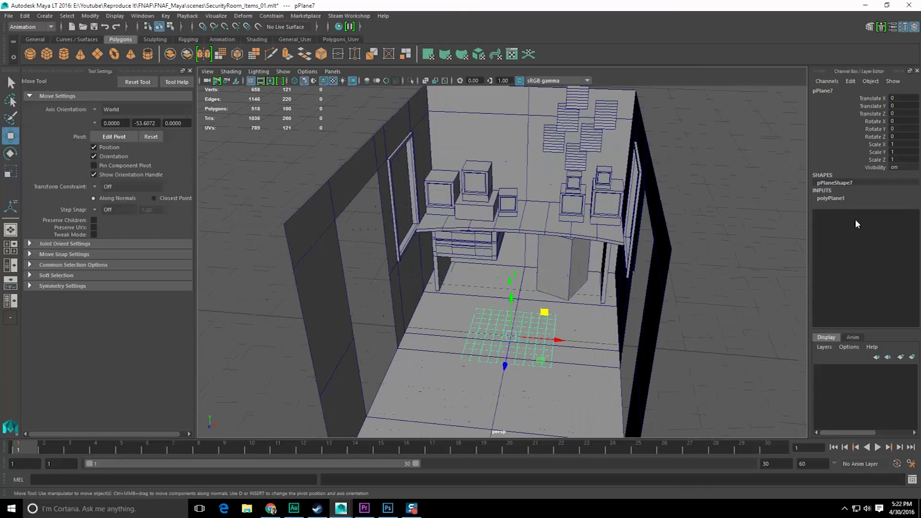
pyautogui.click(837, 198)
pyautogui.moveTo(873, 221); pyautogui.dragTo(873, 229)
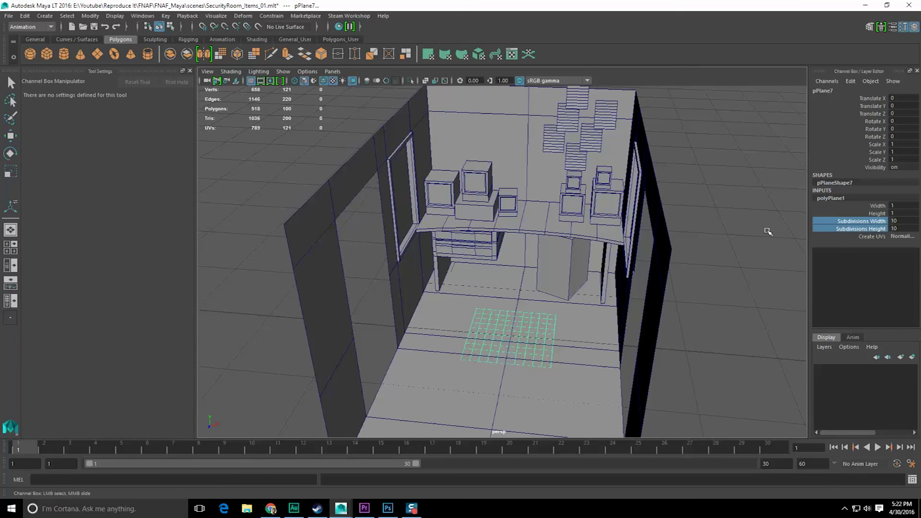
pyautogui.moveTo(767, 231); pyautogui.dragTo(598, 229, button='middle')
# Step: Stand the new plane upright by setting its Rotate X to 90
pyautogui.press('e')
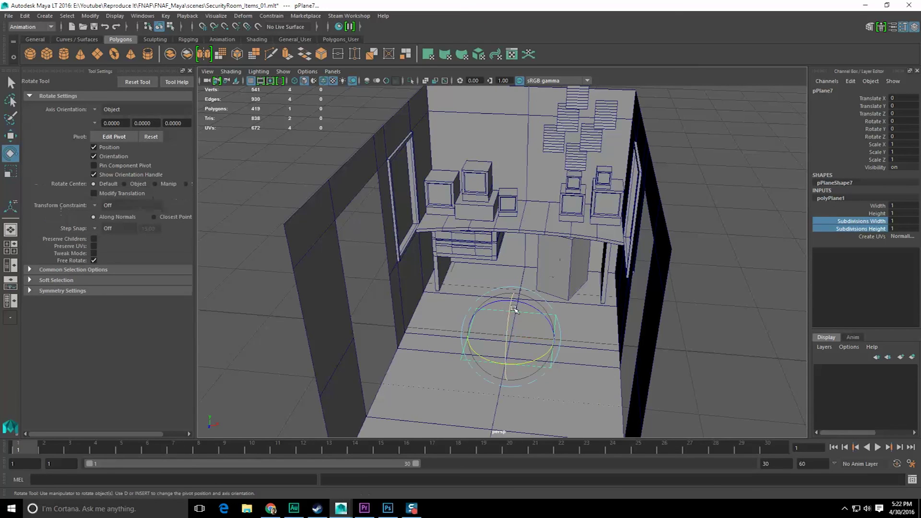
pyautogui.moveTo(514, 310); pyautogui.dragTo(514, 336)
pyautogui.click(902, 122)
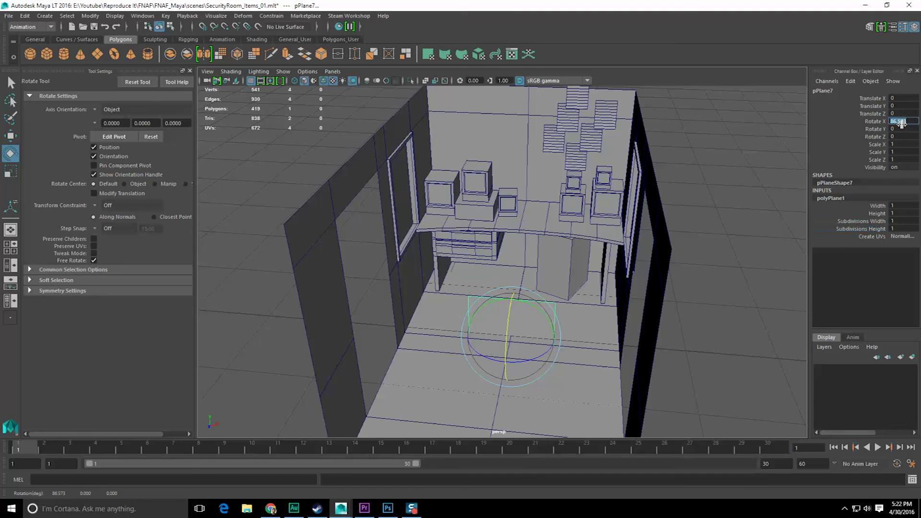
# Step: Move the upright plane against the back wall above the left monitors, to about -0.605 X, 1.933 Y and -1.57 Z
pyautogui.keyDown('alt'); pyautogui.moveTo(478, 219); pyautogui.dragTo(468, 269); pyautogui.keyUp('alt')
pyautogui.press('w')
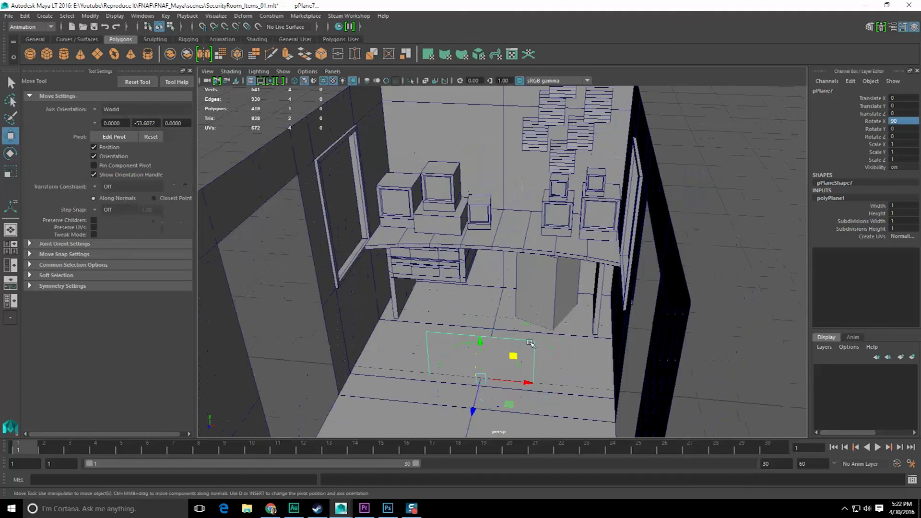
pyautogui.keyDown('alt'); pyautogui.moveTo(528, 342); pyautogui.dragTo(502, 369); pyautogui.keyUp('alt')
pyautogui.moveTo(449, 350); pyautogui.dragTo(441, 173)
pyautogui.keyDown('alt'); pyautogui.moveTo(441, 173); pyautogui.dragTo(465, 243, button='middle'); pyautogui.keyUp('alt')
pyautogui.moveTo(448, 195); pyautogui.dragTo(430, 161, button='middle')
pyautogui.moveTo(447, 309); pyautogui.dragTo(519, 201)
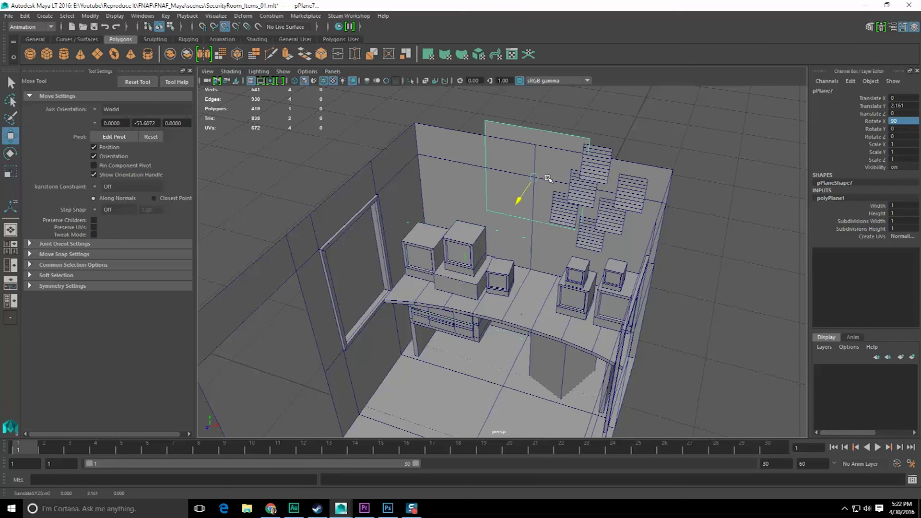
pyautogui.scroll(3, 519, 201)
pyautogui.keyDown('alt'); pyautogui.moveTo(513, 190); pyautogui.dragTo(458, 278, button='middle'); pyautogui.keyUp('alt')
pyautogui.moveTo(485, 258); pyautogui.dragTo(483, 260)
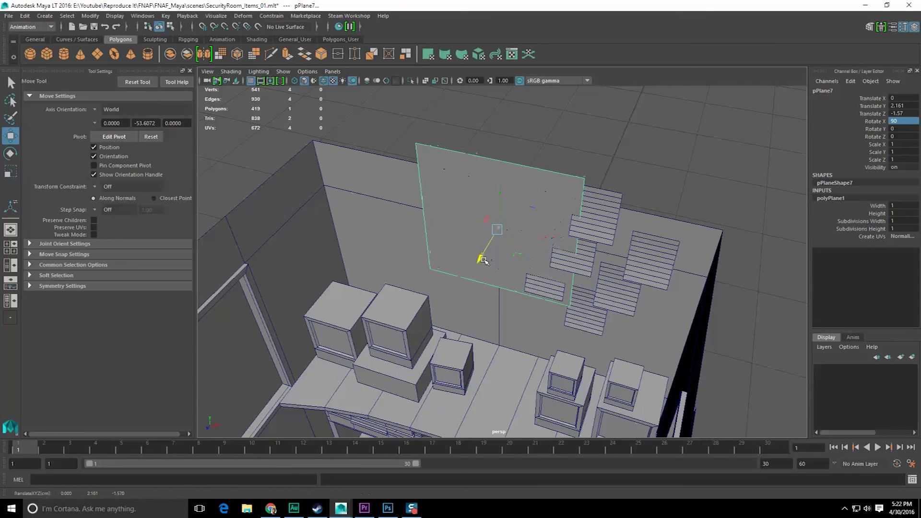
pyautogui.moveTo(548, 244); pyautogui.dragTo(452, 149)
# Step: Scale the large plane narrower and taller to match the Celebrate poster in the footage, and lower it to about 1.772 in Y
pyautogui.click(365, 509)
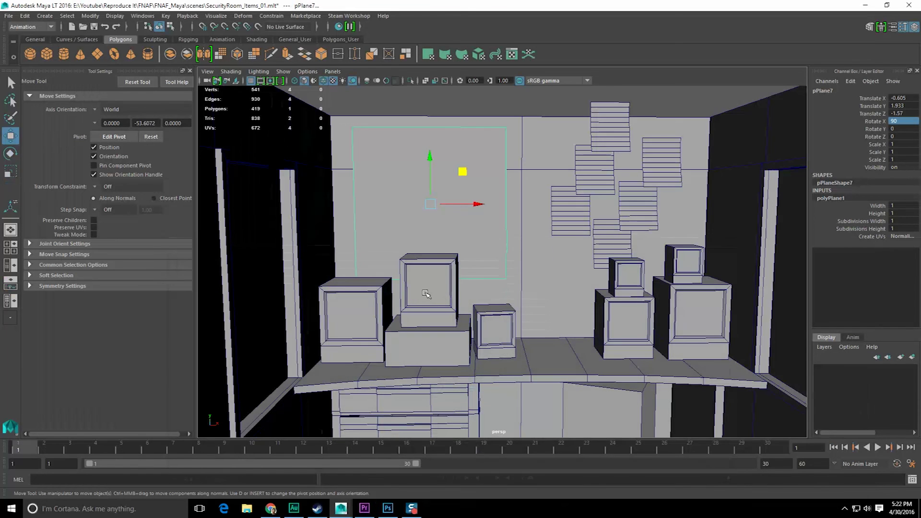
pyautogui.press('e')
pyautogui.press('r')
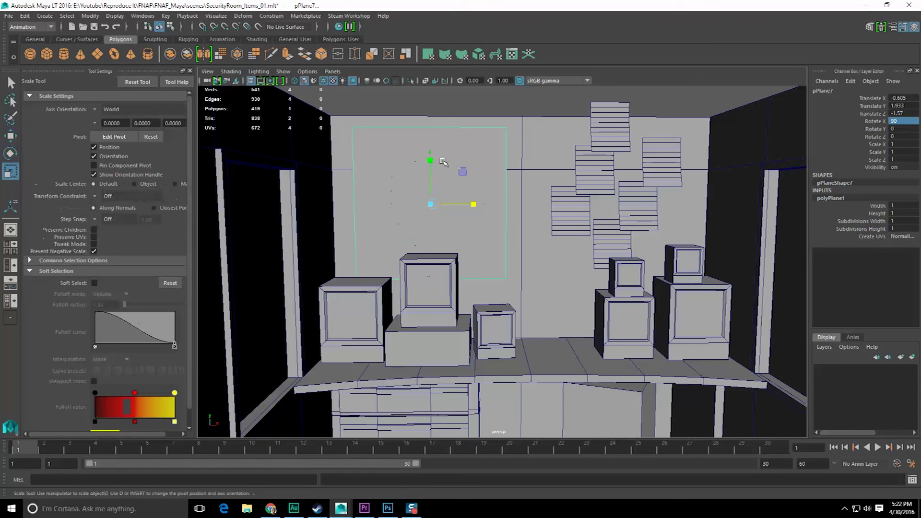
pyautogui.moveTo(432, 158); pyautogui.dragTo(432, 154)
pyautogui.moveTo(476, 204); pyautogui.dragTo(471, 205)
pyautogui.moveTo(433, 160); pyautogui.dragTo(434, 163)
pyautogui.press('w')
pyautogui.click(366, 510)
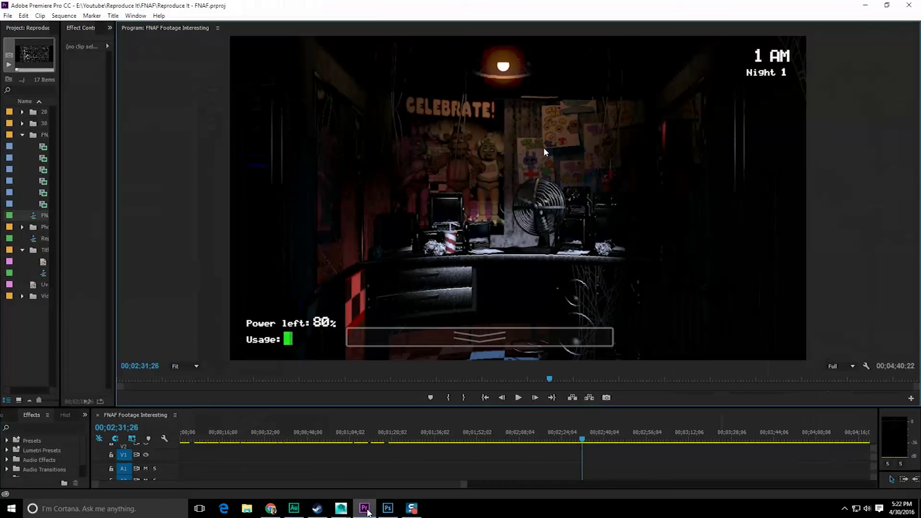
pyautogui.click(368, 513)
pyautogui.keyDown('alt'); pyautogui.moveTo(459, 197); pyautogui.dragTo(432, 167); pyautogui.keyUp('alt')
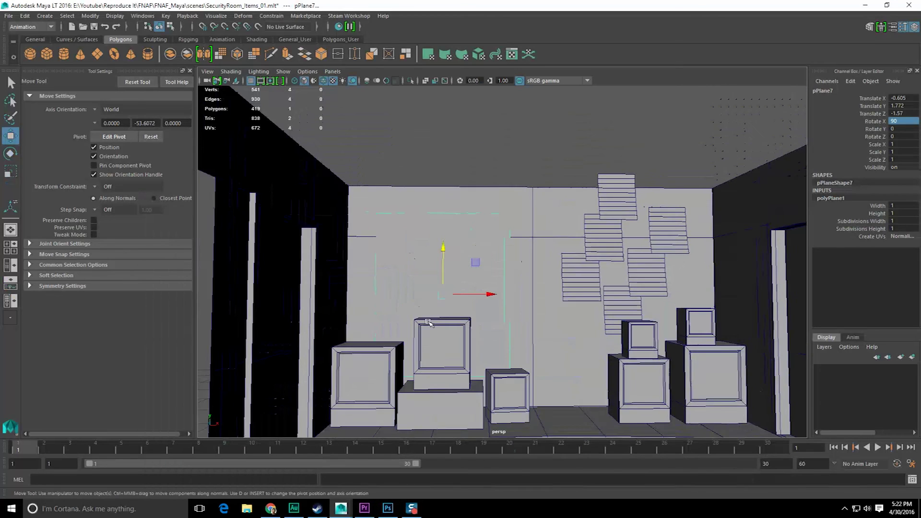
pyautogui.keyDown('alt'); pyautogui.moveTo(429, 322); pyautogui.dragTo(428, 325); pyautogui.keyUp('alt')
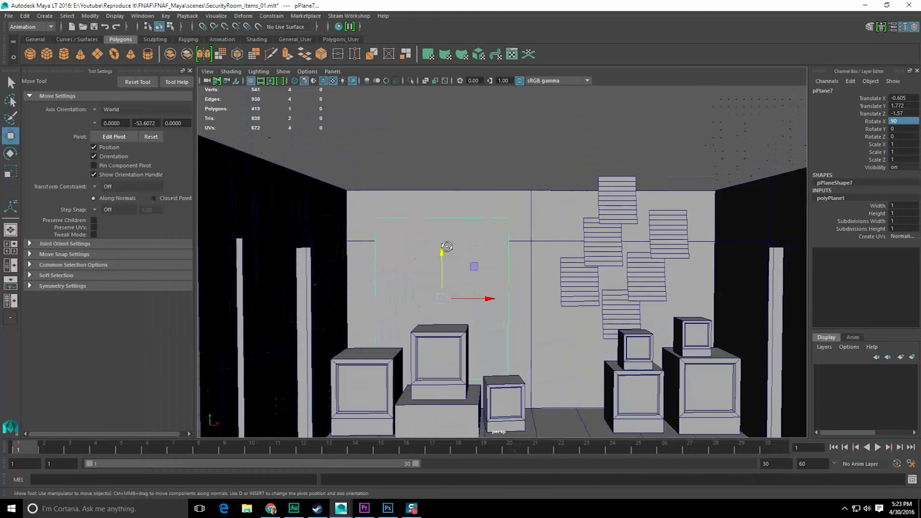
# Step: Select the large poster plane's upper edge and raise it toward the top of the back wall
pyautogui.keyDown('alt'); pyautogui.moveTo(445, 244); pyautogui.dragTo(419, 255); pyautogui.keyUp('alt')
pyautogui.moveTo(413, 252); pyautogui.dragTo(432, 215, button='right')
pyautogui.click(432, 230)
pyautogui.moveTo(436, 182); pyautogui.dragTo(434, 172)
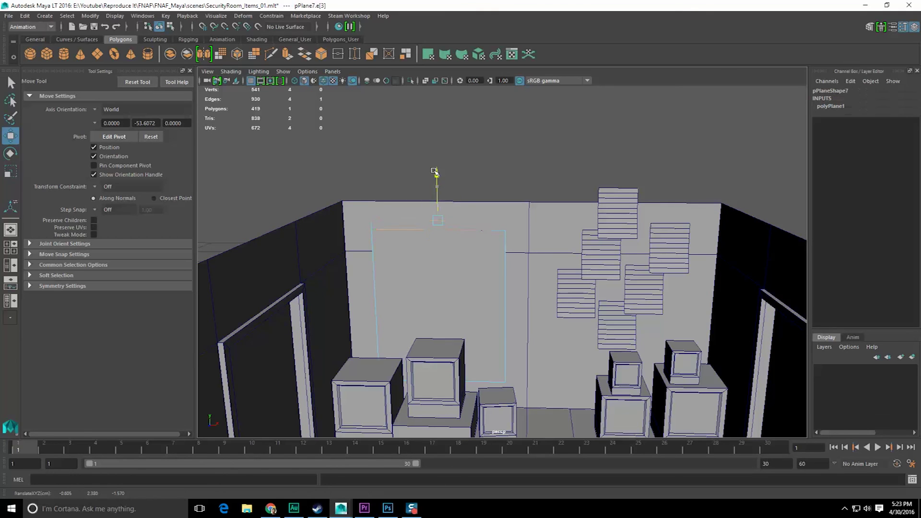
pyautogui.keyDown('alt'); pyautogui.moveTo(429, 204); pyautogui.dragTo(427, 196); pyautogui.keyUp('alt')
# Step: Compare the large poster with the footage and widen it by moving its right edge toward the wall's centre line
pyautogui.keyDown('alt'); pyautogui.moveTo(430, 289); pyautogui.dragTo(469, 321); pyautogui.keyUp('alt')
pyautogui.click(365, 511)
pyautogui.click(364, 514)
pyautogui.click(494, 293)
pyautogui.moveTo(538, 268); pyautogui.dragTo(509, 289)
pyautogui.keyDown('alt'); pyautogui.moveTo(478, 365); pyautogui.dragTo(482, 367); pyautogui.keyUp('alt')
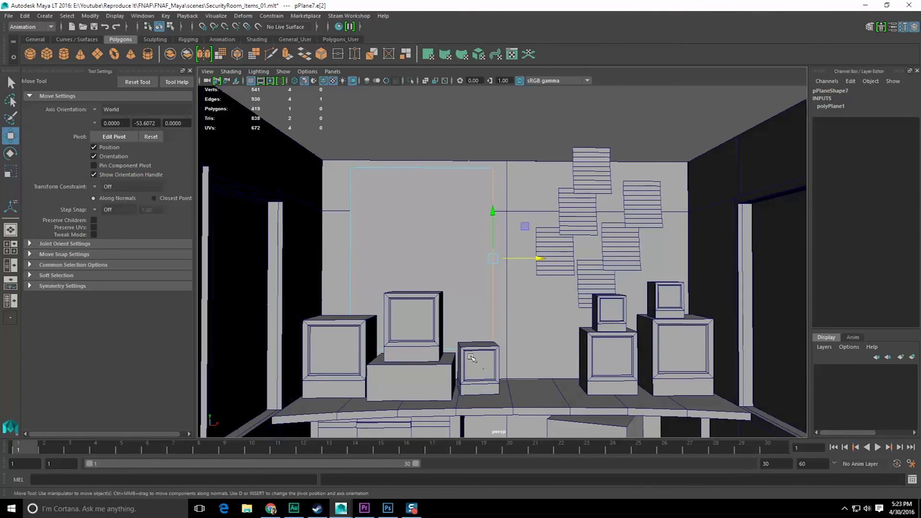
pyautogui.click(366, 508)
pyautogui.click(369, 505)
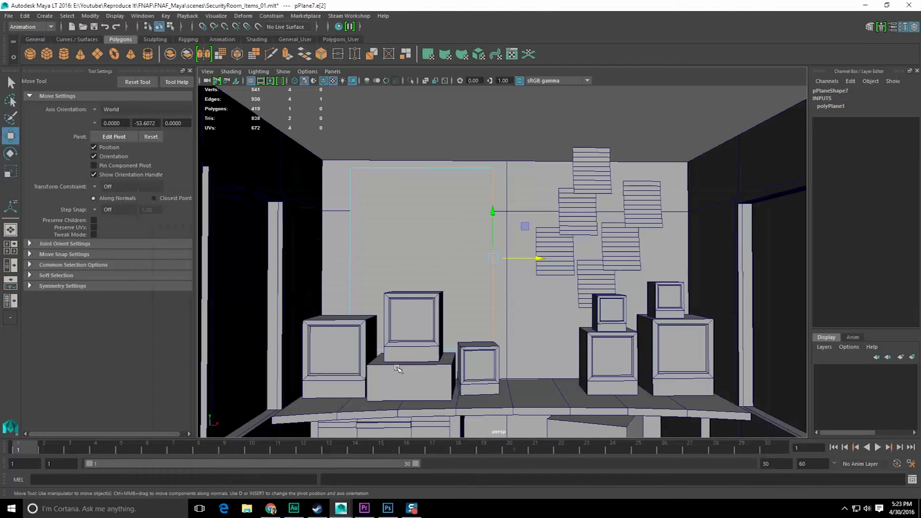
# Step: Return to object selection, save the scene and deselect the large poster plane
pyautogui.press('F8')
pyautogui.press('F8')
pyautogui.hotkey('ctrl', 's')
pyautogui.press('q')
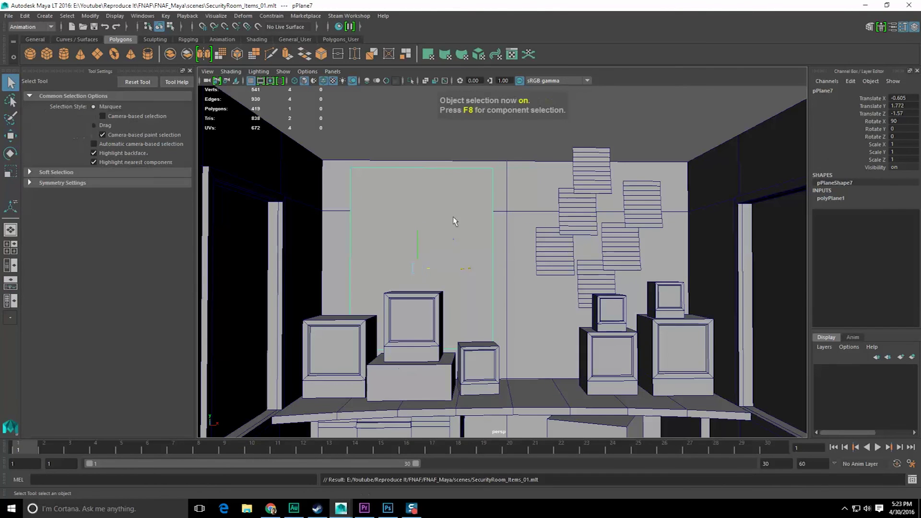
pyautogui.click(468, 150)
# Step: Check the footage again, then lower the topmost curved poster until its upper edge sits just below the top of the back wall
pyautogui.keyDown('alt'); pyautogui.moveTo(488, 234); pyautogui.dragTo(422, 259); pyautogui.keyUp('alt')
pyautogui.scroll(2, 423, 258)
pyautogui.keyDown('alt'); pyautogui.moveTo(428, 250); pyautogui.dragTo(436, 265, button='middle'); pyautogui.keyUp('alt')
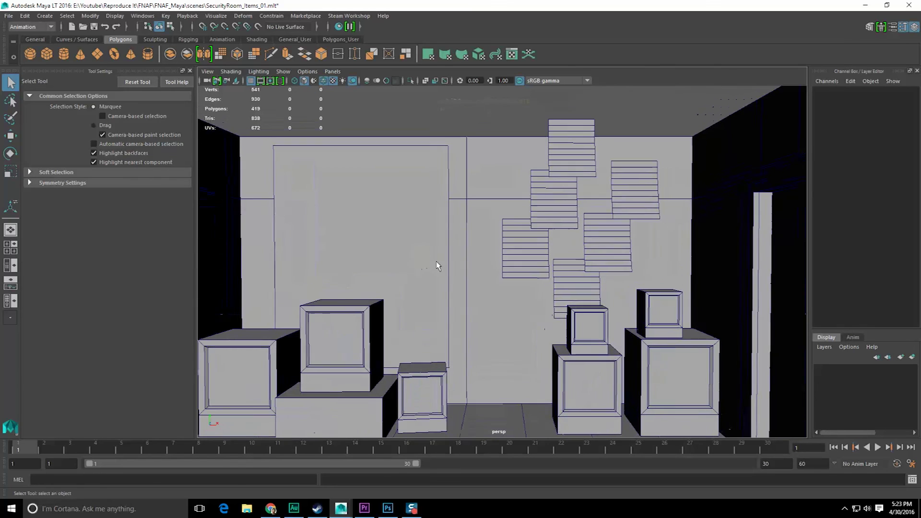
pyautogui.click(366, 510)
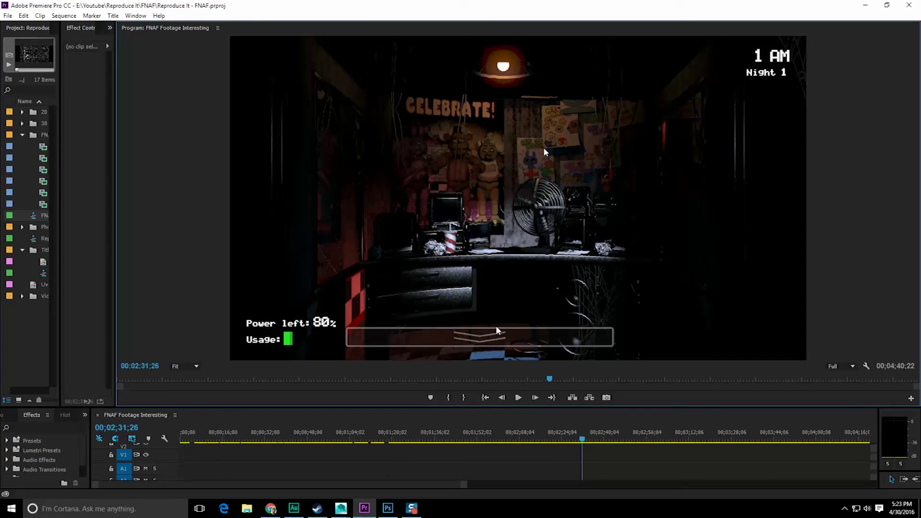
pyautogui.click(367, 509)
pyautogui.click(591, 143)
pyautogui.press('w')
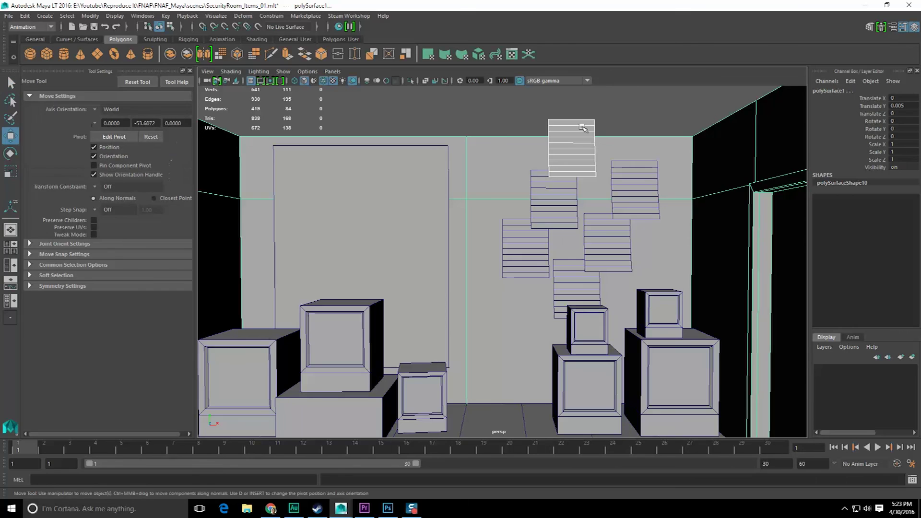
pyautogui.click(586, 123)
pyautogui.click(588, 124)
pyautogui.moveTo(571, 96); pyautogui.dragTo(572, 126)
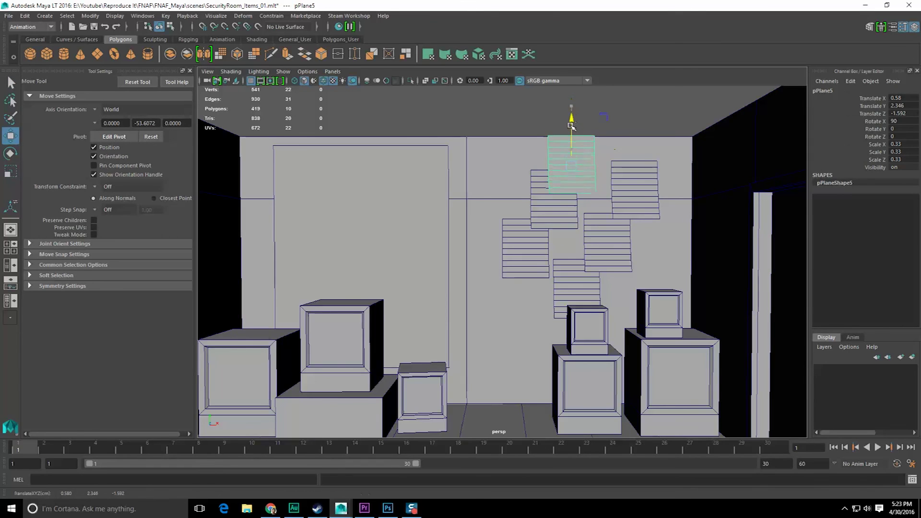
pyautogui.click(548, 122)
# Step: Select the other five curved posters without the wall, lower them together by about 0.05, and deselect them
pyautogui.press('q')
pyautogui.click(552, 199)
pyautogui.keyDown('shift'); pyautogui.click(525, 249); pyautogui.keyUp('shift')
pyautogui.keyDown('shift'); pyautogui.click(576, 288); pyautogui.keyUp('shift')
pyautogui.keyDown('shift'); pyautogui.click(607, 242); pyautogui.keyUp('shift')
pyautogui.keyDown('shift'); pyautogui.click(638, 194); pyautogui.keyUp('shift')
pyautogui.keyDown('shift'); pyautogui.click(638, 194); pyautogui.keyUp('shift')
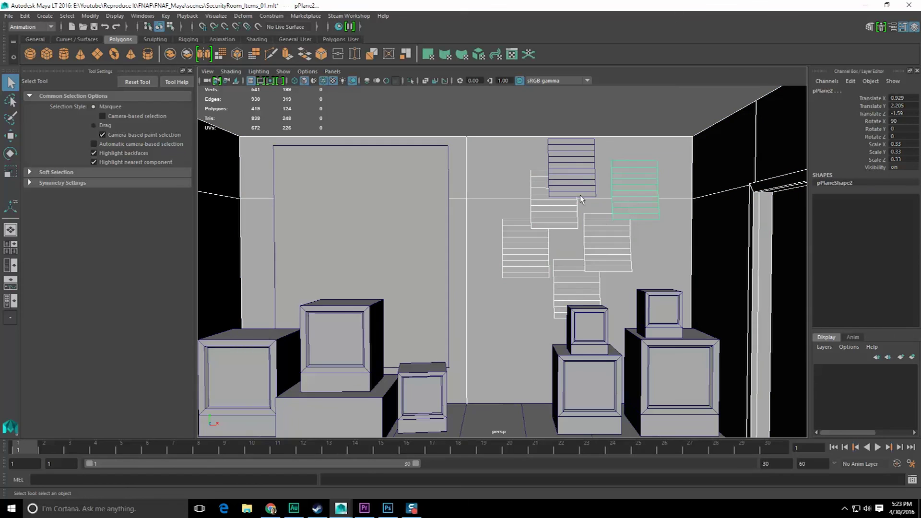
pyautogui.keyDown('shift'); pyautogui.click(605, 131); pyautogui.keyUp('shift')
pyautogui.press('w')
pyautogui.moveTo(633, 146); pyautogui.dragTo(633, 155)
pyautogui.click(608, 111)
# Step: Save the scene and compare the whole poster arrangement with the Premiere Pro footage
pyautogui.press('q')
pyautogui.scroll(-3, 603, 132)
pyautogui.hotkey('ctrl', 's')
pyautogui.scroll(2, 522, 244)
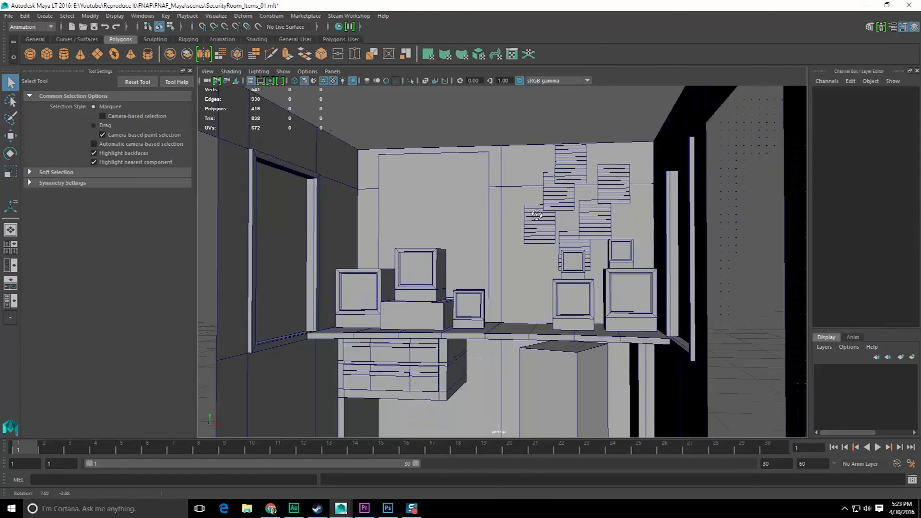
pyautogui.click(364, 508)
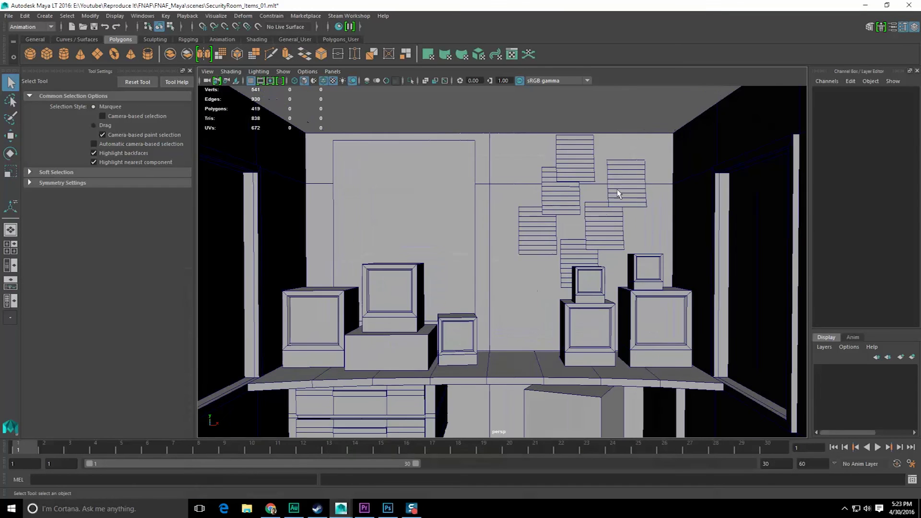
# Step: Try to rotate the curved poster nearest the wall's upper-right corner, and undo the rotation
pyautogui.click(619, 188)
pyautogui.press('w')
pyautogui.press('e')
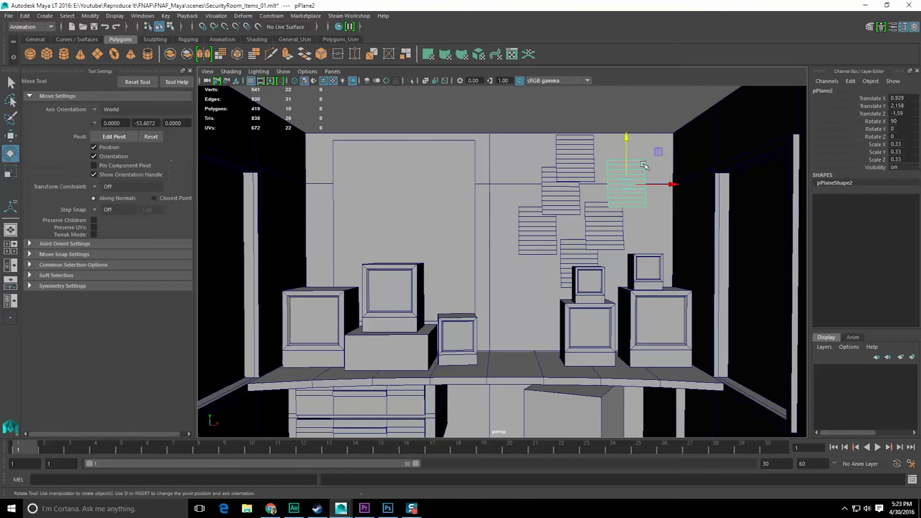
pyautogui.moveTo(652, 160); pyautogui.dragTo(665, 145)
pyautogui.hotkey('ctrl', 'z')
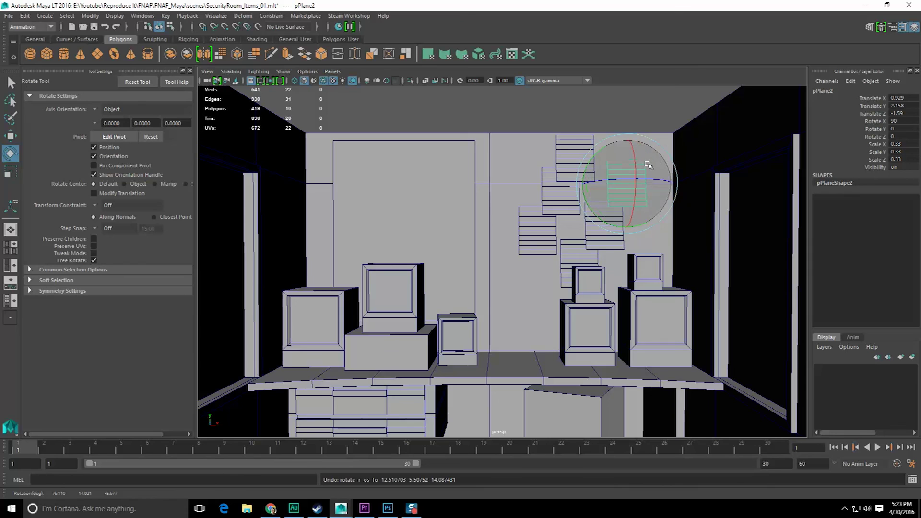
# Step: Move the upper-right curved poster and the one below it slightly up and to the right, deselect, and save the scene
pyautogui.press('w')
pyautogui.moveTo(648, 164); pyautogui.dragTo(666, 144, button='middle')
pyautogui.hotkey('ctrl', 'd')
pyautogui.moveTo(636, 194); pyautogui.dragTo(610, 242, button='middle')
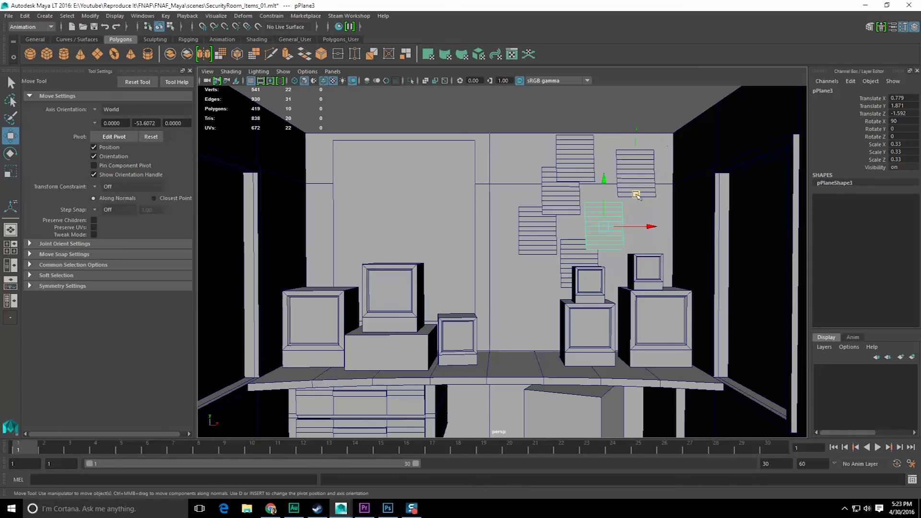
pyautogui.press('q')
pyautogui.click(605, 143)
pyautogui.hotkey('ctrl', 's')
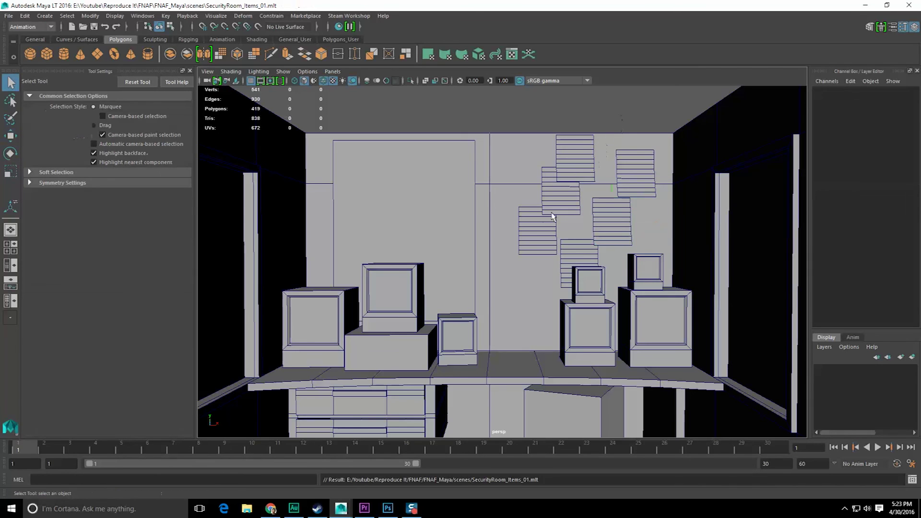
# Step: Check the poster layout in the Premiere Pro footage
pyautogui.keyDown('alt'); pyautogui.moveTo(551, 213); pyautogui.dragTo(553, 212); pyautogui.keyUp('alt')
pyautogui.click(364, 511)
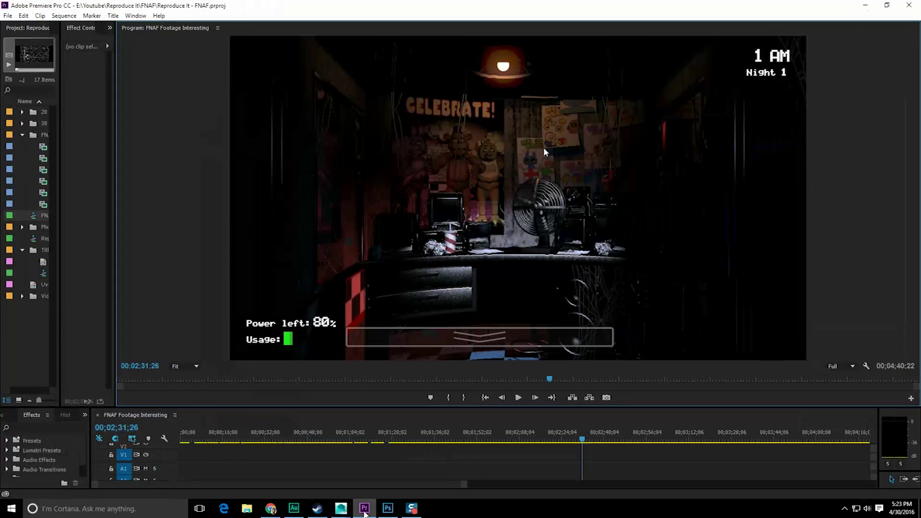